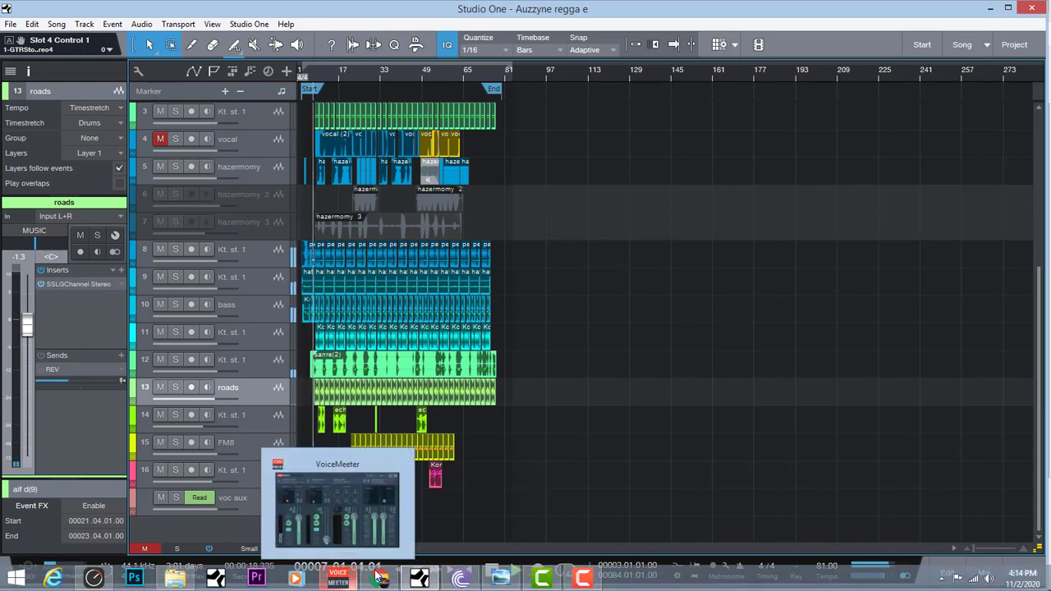
# Switch to Chrome and look over the pristine productions YouTube channel page.
pyautogui.click(379, 585)
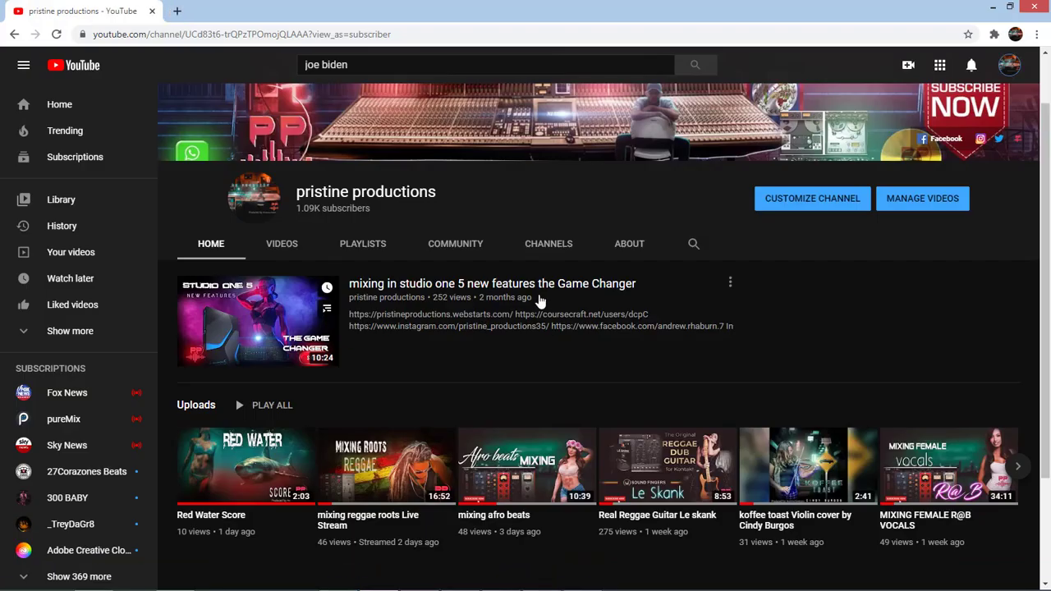
pyautogui.scroll(1, 539, 301)
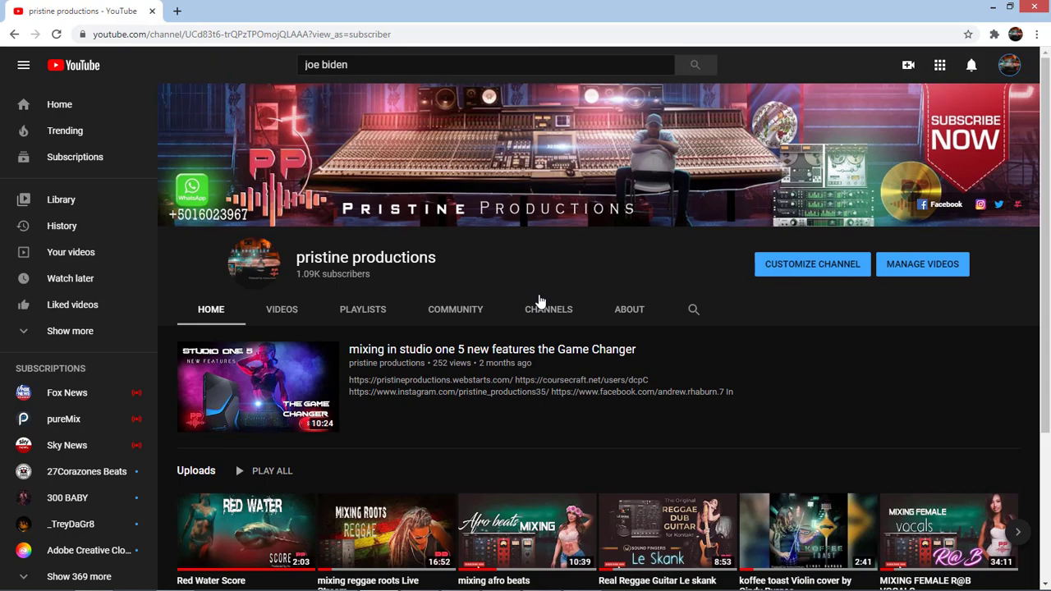
pyautogui.scroll(-2, 554, 282)
pyautogui.scroll(2, 554, 282)
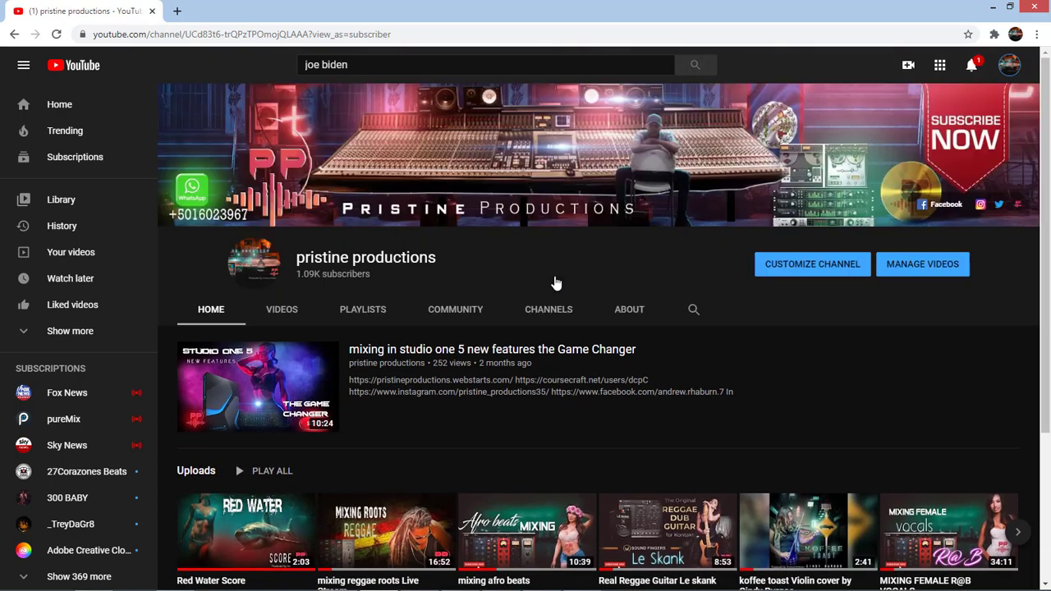
pyautogui.scroll(-3, 554, 282)
pyautogui.scroll(-3, 554, 280)
pyautogui.scroll(2, 335, 386)
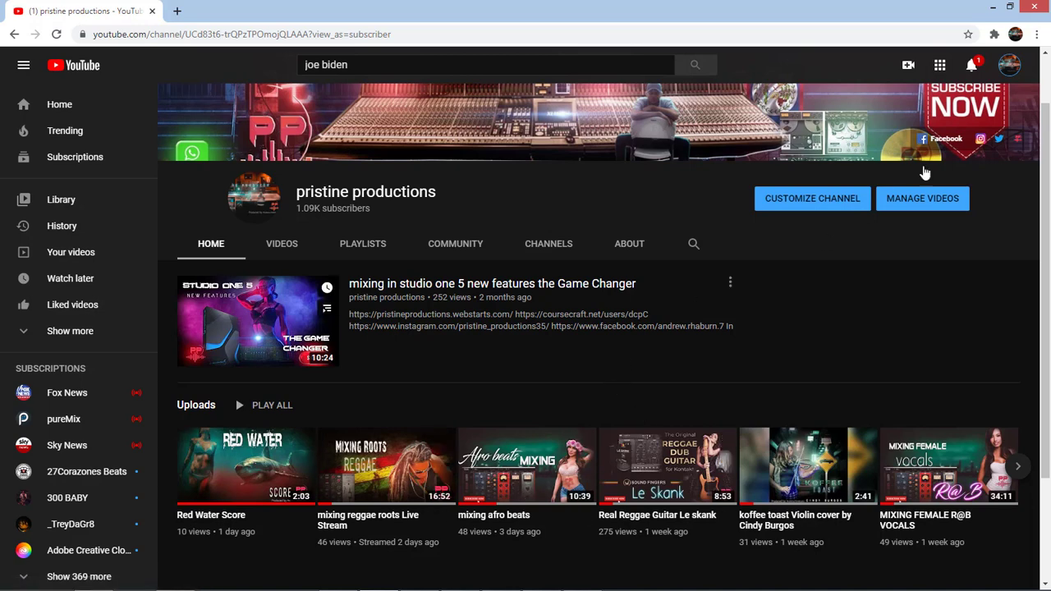
# Close the Chrome window with the YouTube channel and return to the Studio One song.
pyautogui.moveTo(135, 587)
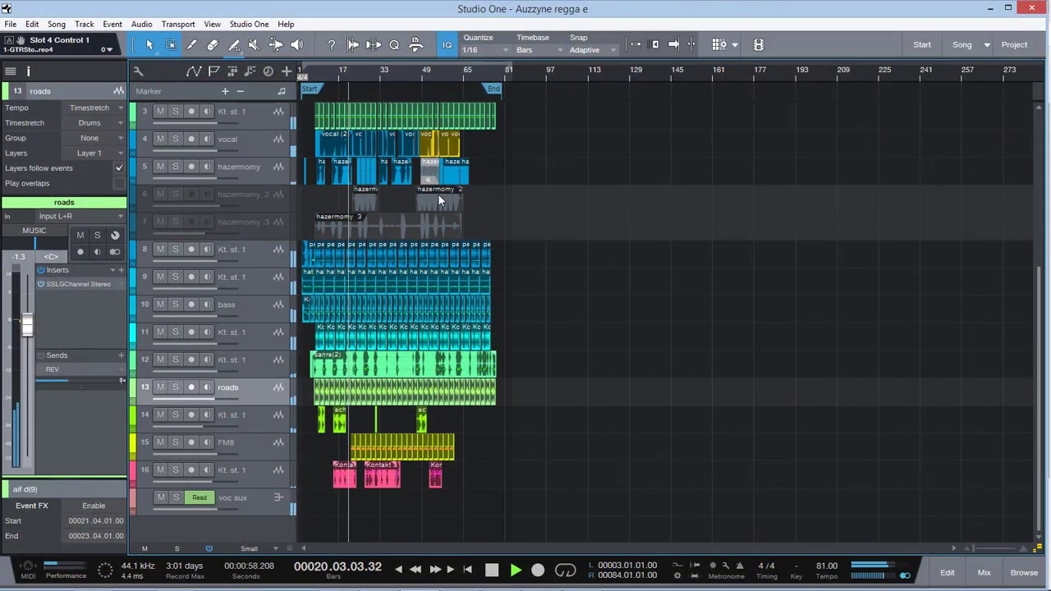
pyautogui.moveTo(410, 581)
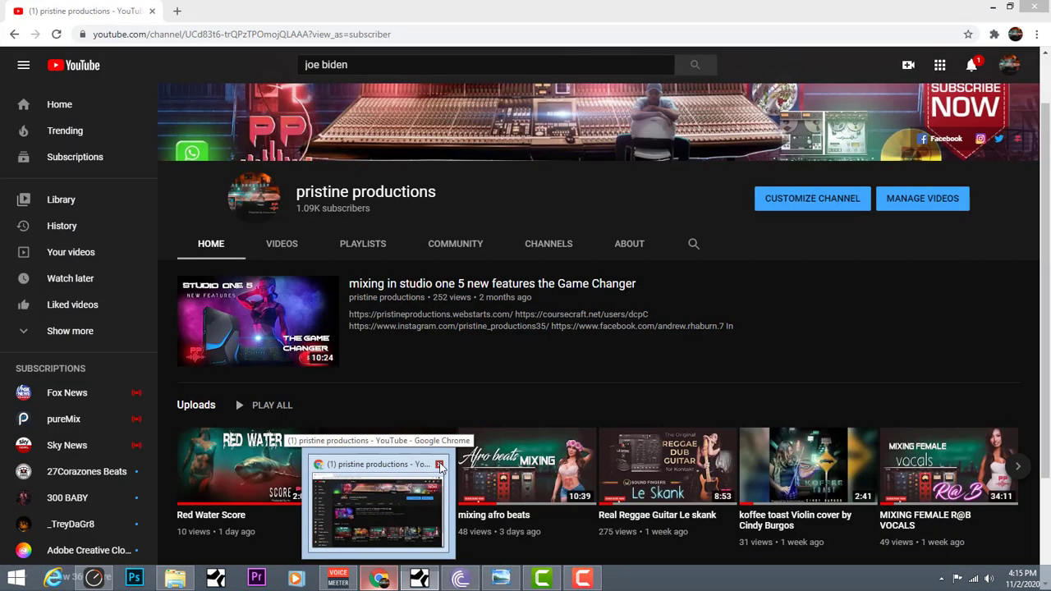
pyautogui.click(440, 466)
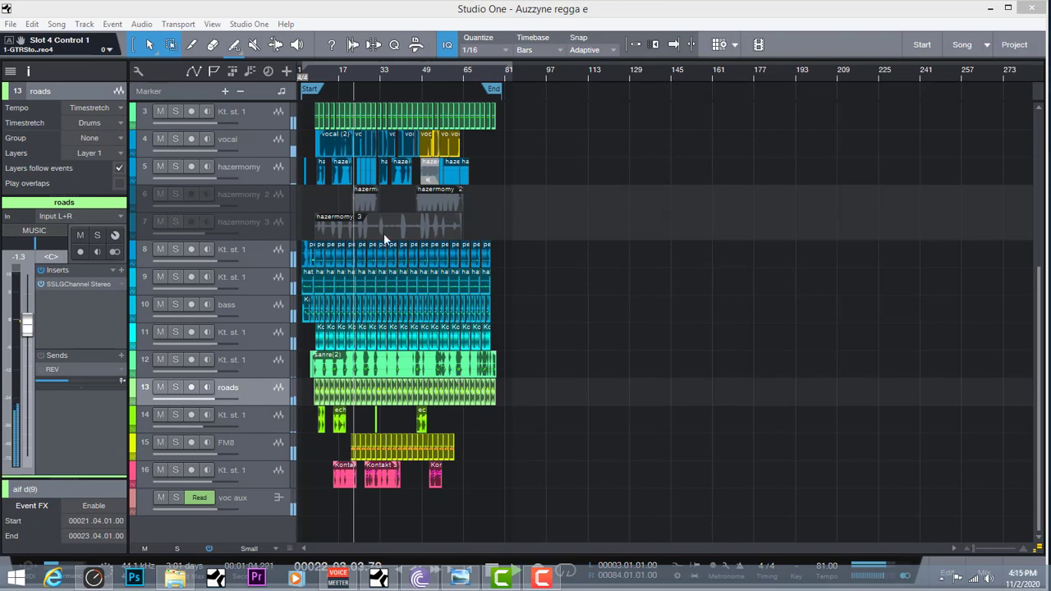
# Compare the playing song with and without the vocal track by muting and unmuting that track.
pyautogui.click(247, 145)
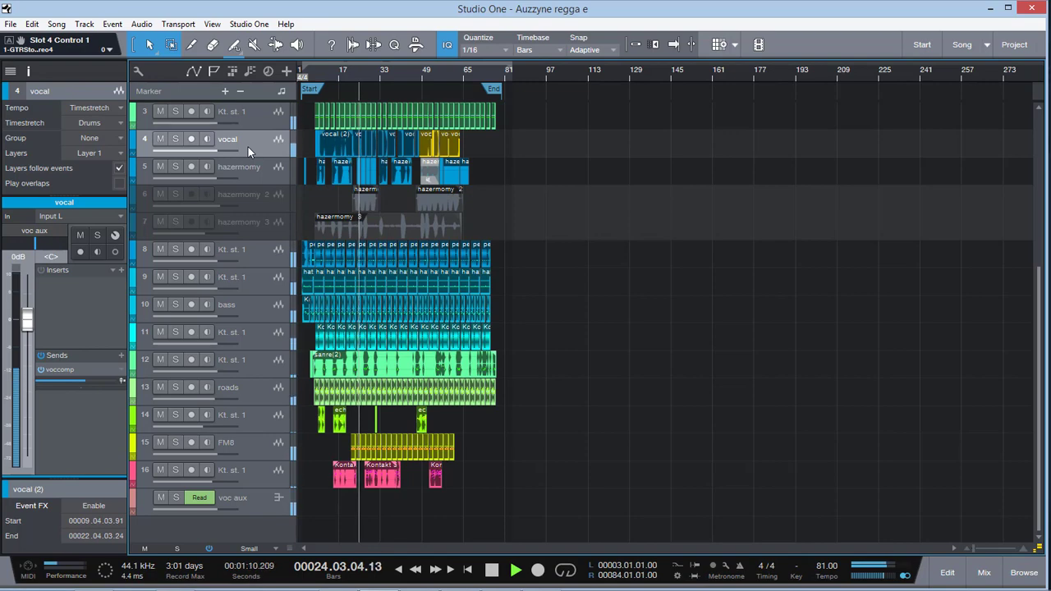
pyautogui.click(161, 139)
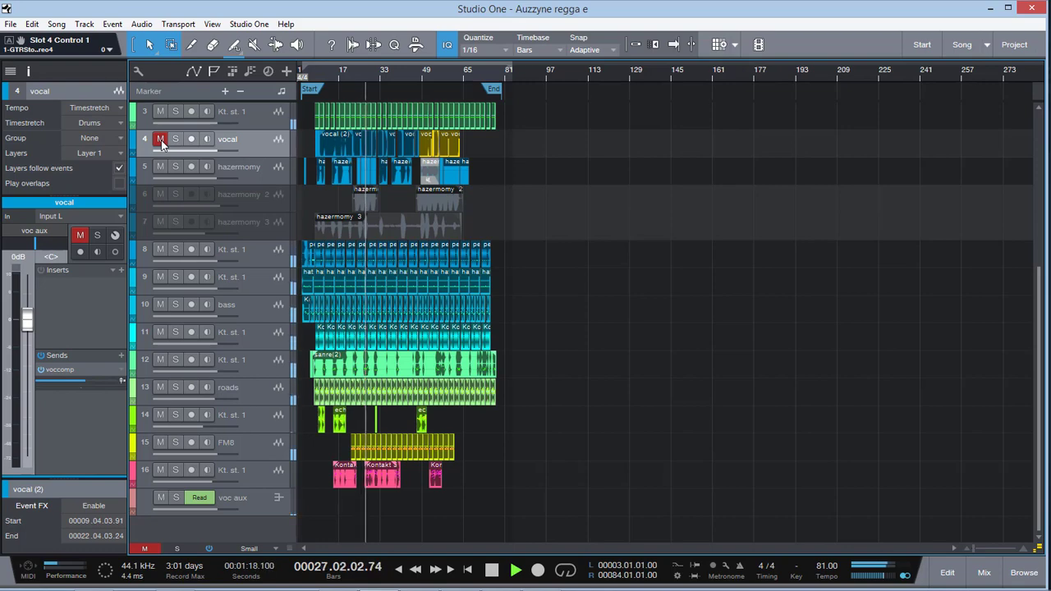
pyautogui.click(161, 140)
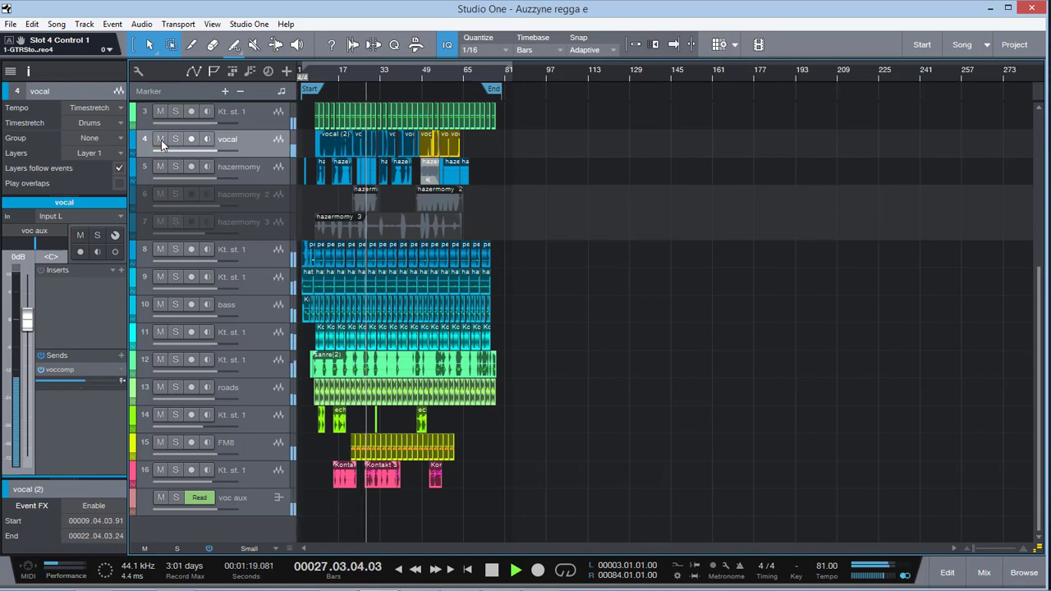
# Check the channel settings of the hazermomy and hazermomy 2 tracks, ending on hazermomy.
pyautogui.click(262, 173)
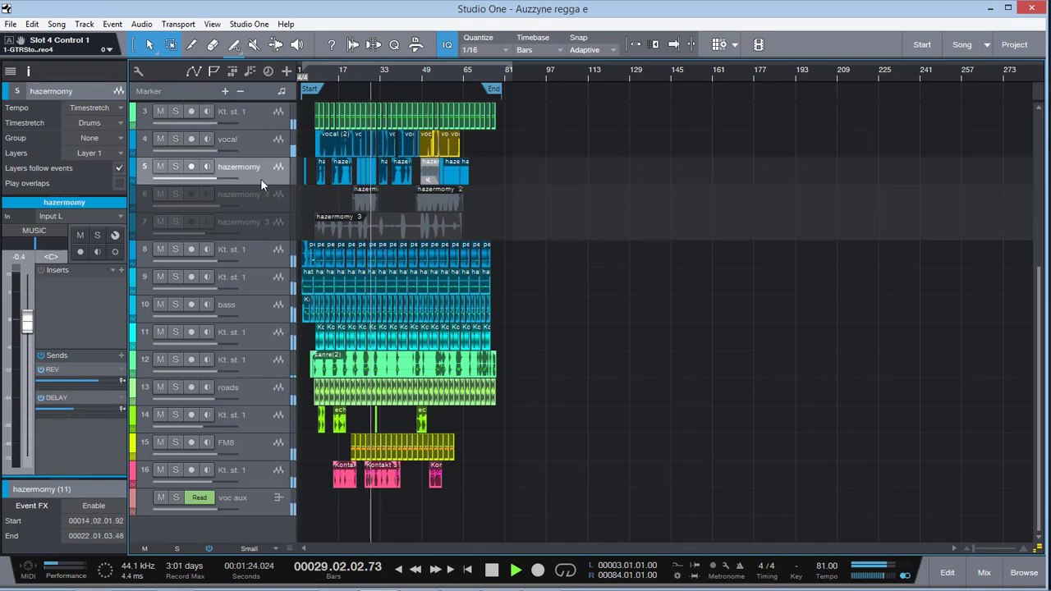
pyautogui.click(263, 197)
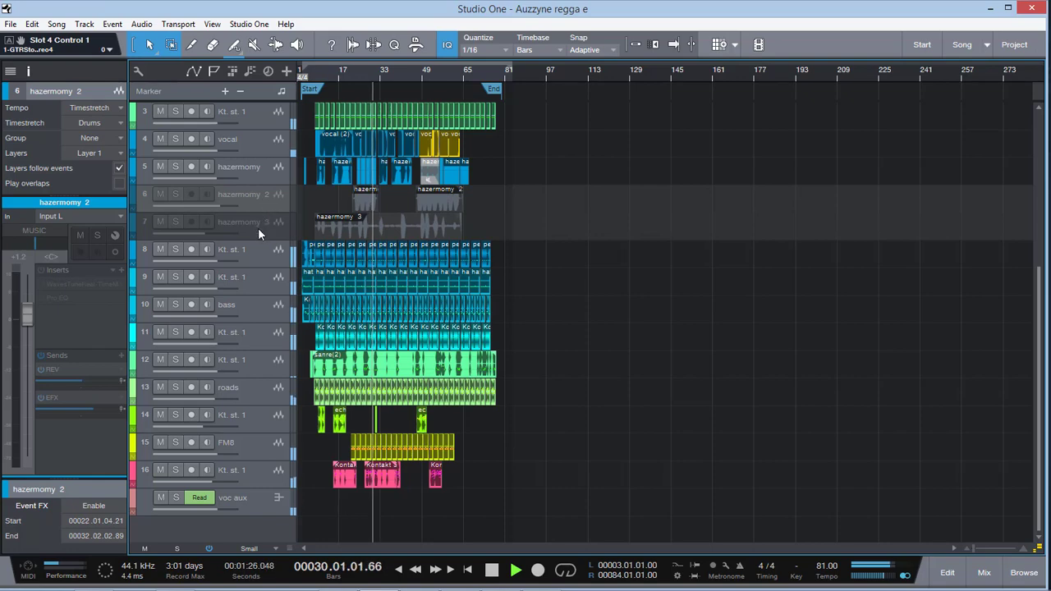
pyautogui.click(271, 169)
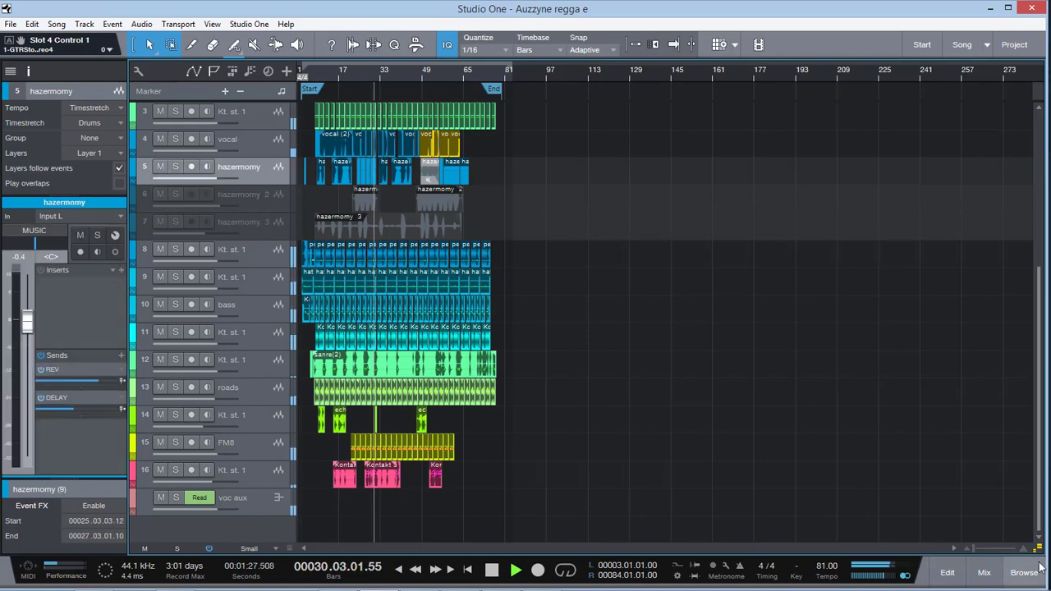
# Remove the WLMMeter insert from the Main channel in the mixing console, and close the console.
pyautogui.click(988, 579)
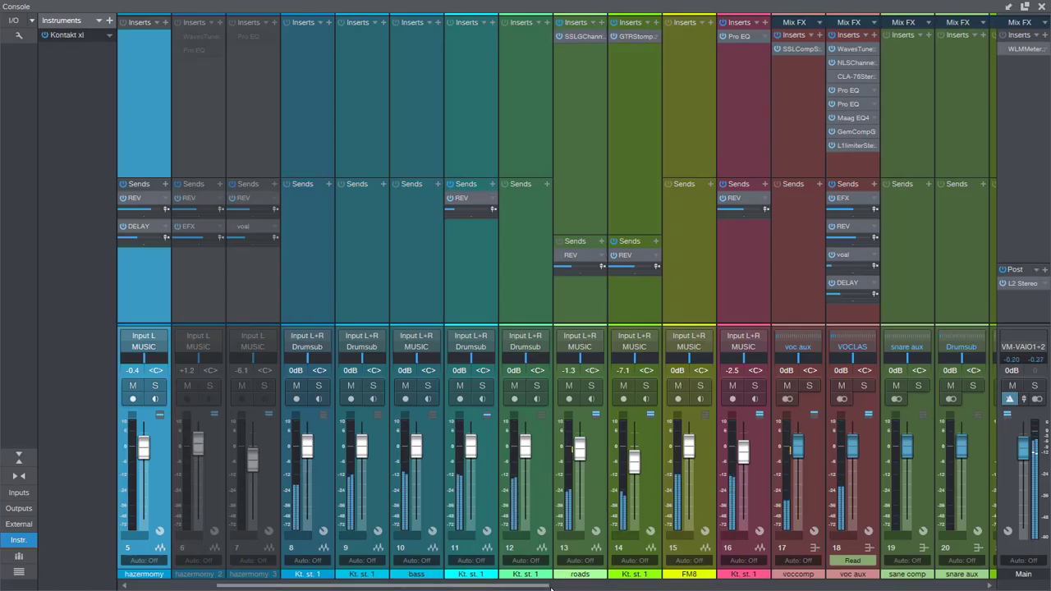
pyautogui.hscroll(5, 805, 579)
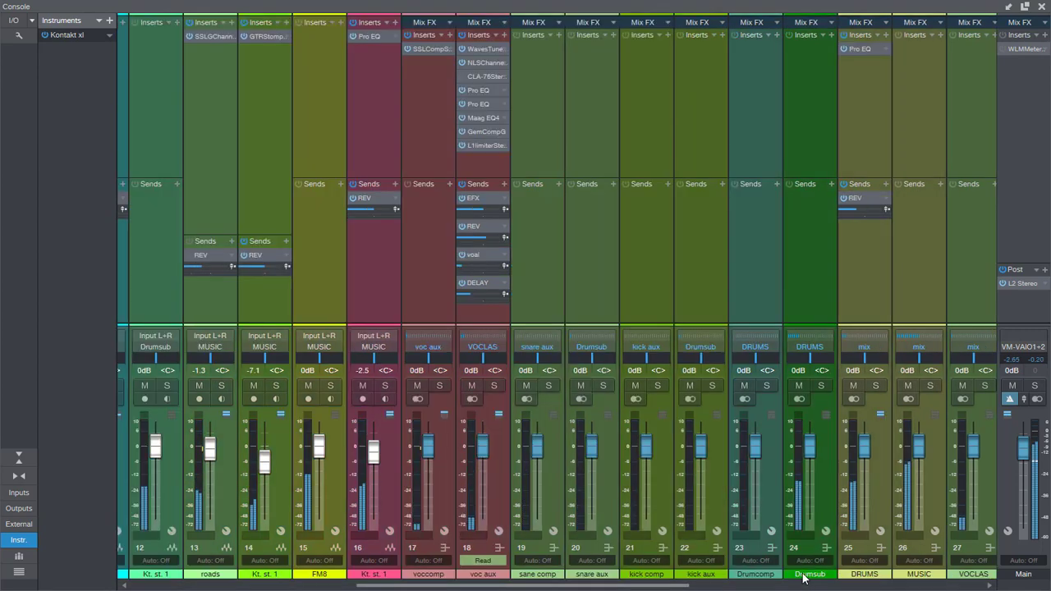
pyautogui.hscroll(10, 794, 583)
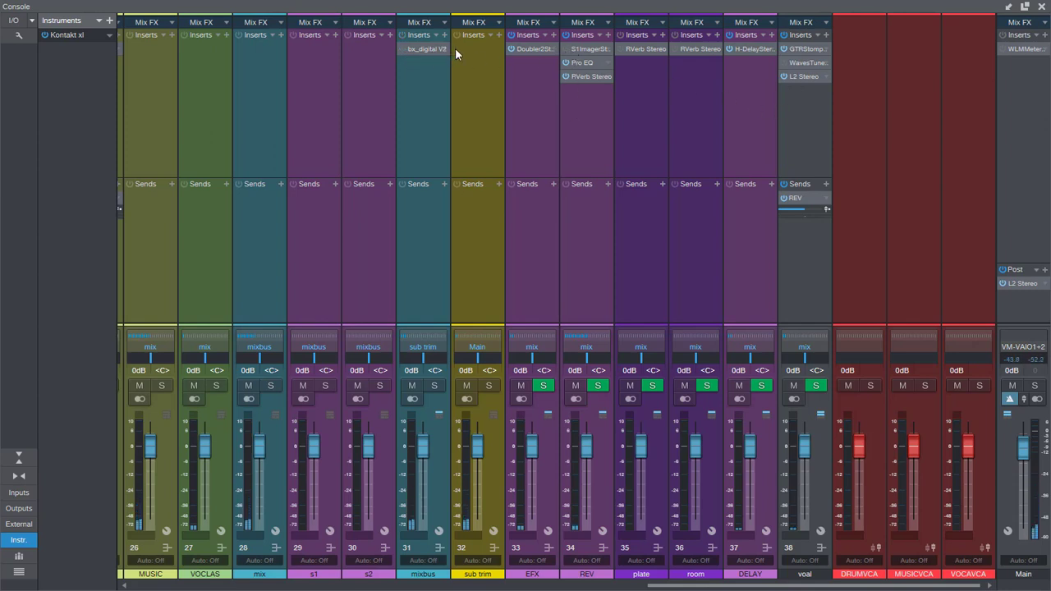
pyautogui.rightClick(1036, 49)
pyautogui.click(988, 187)
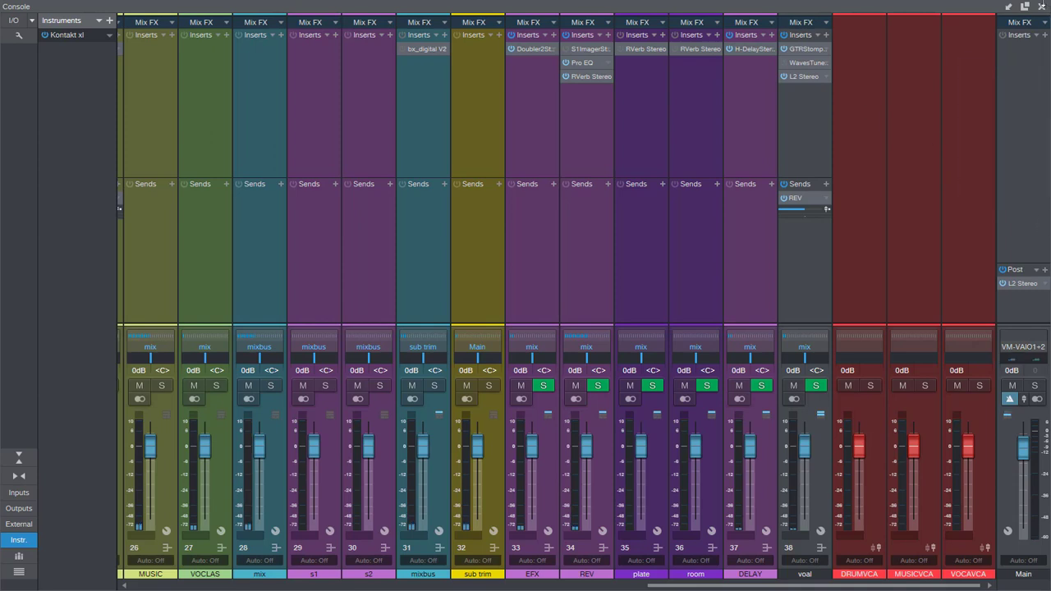
pyautogui.click(1042, 6)
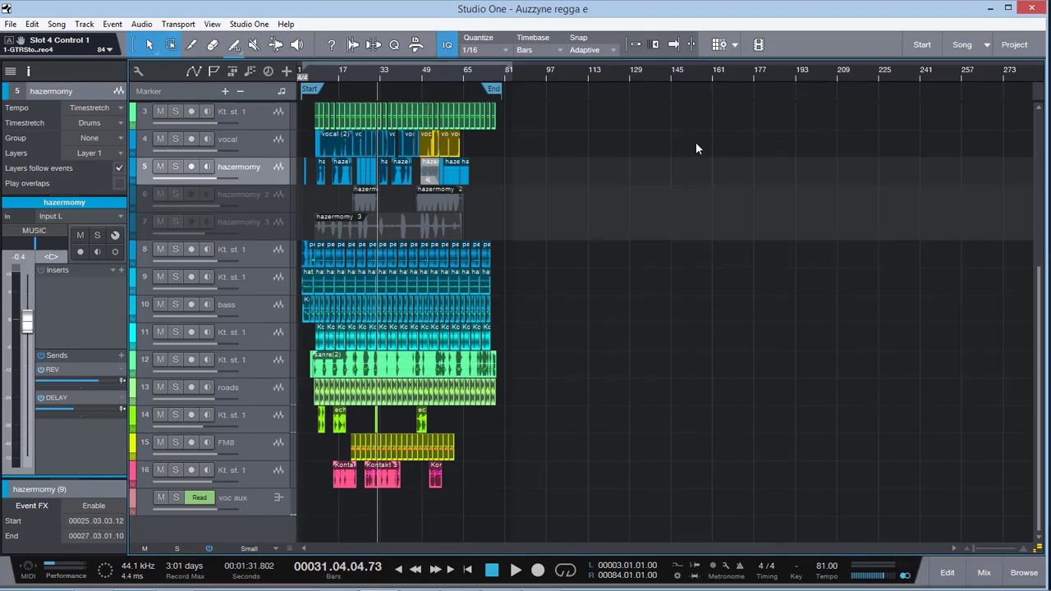
# Place the playback cursor at about bar 7.3, just before the first vocal clip.
pyautogui.click(309, 74)
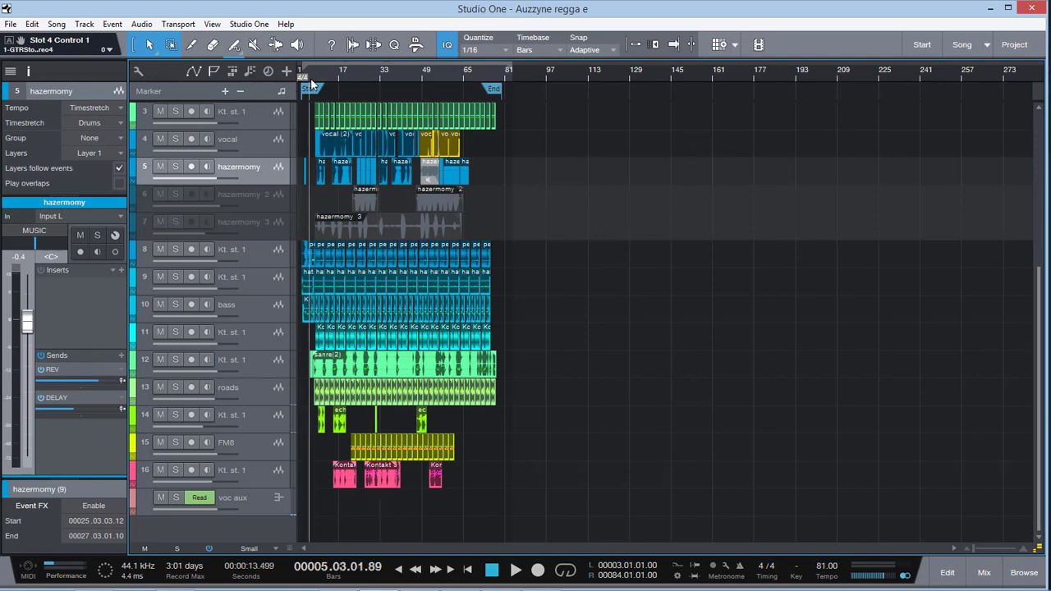
pyautogui.click(983, 549)
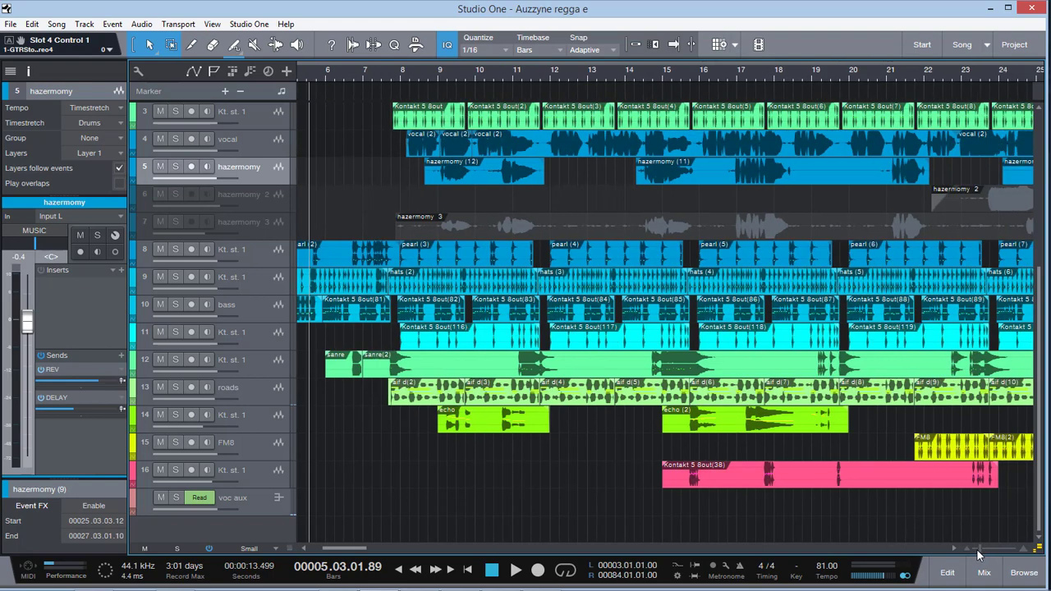
pyautogui.click(358, 74)
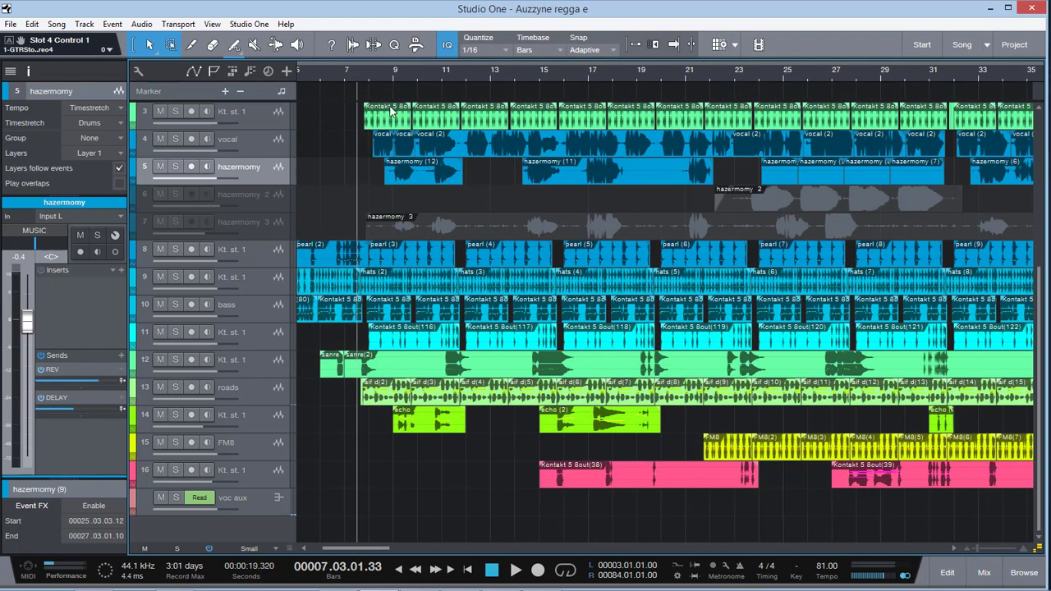
# Solo the vocal and bass tracks.
pyautogui.scroll(1, 246, 164)
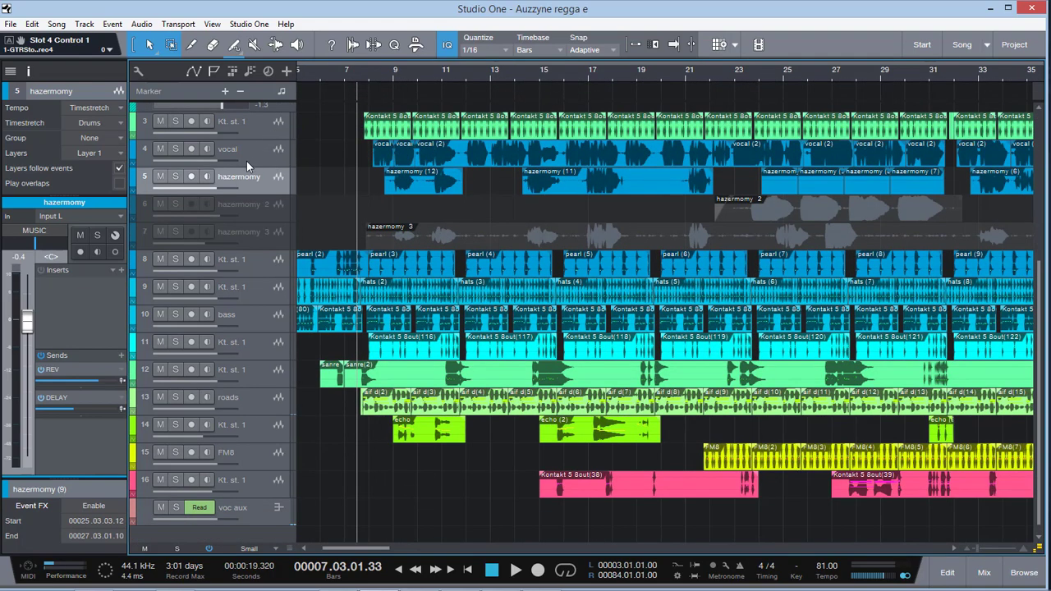
pyautogui.click(247, 158)
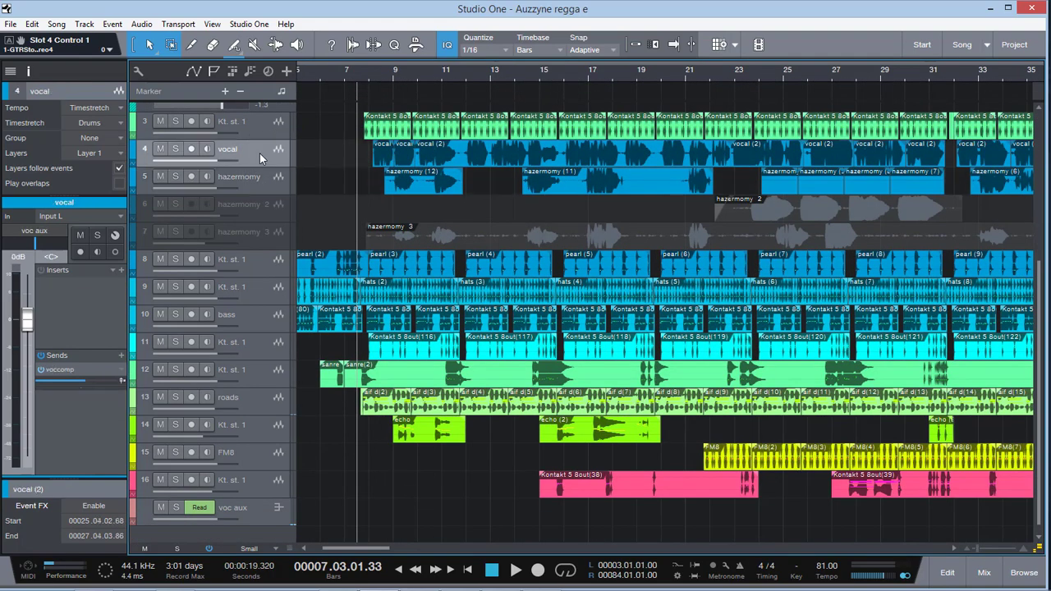
pyautogui.click(175, 148)
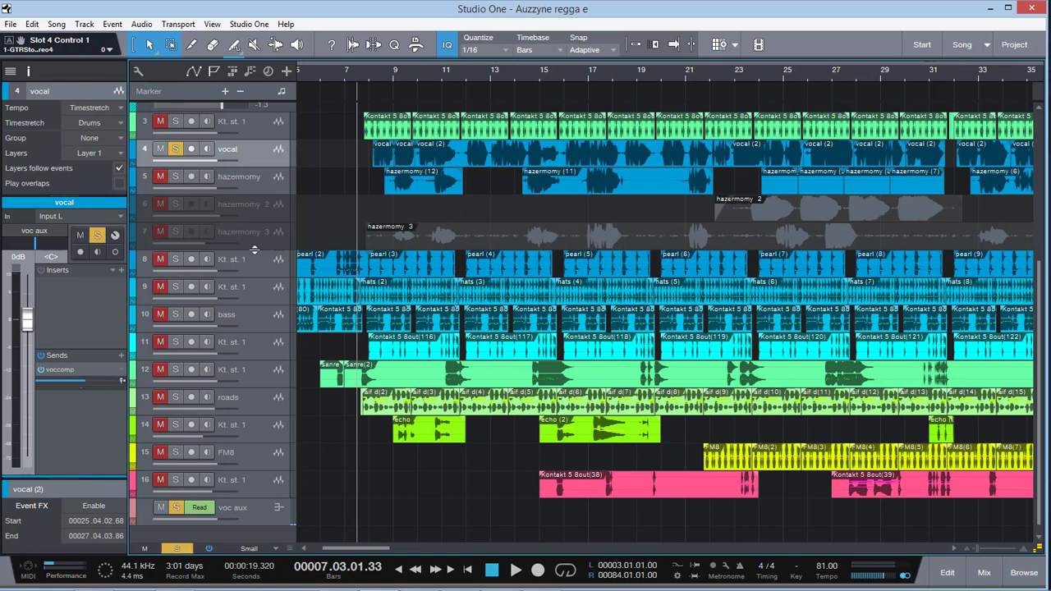
# Unmute the voccomp bus in the mixing console so it plays with the soloed vocal, and close the console.
pyautogui.click(984, 573)
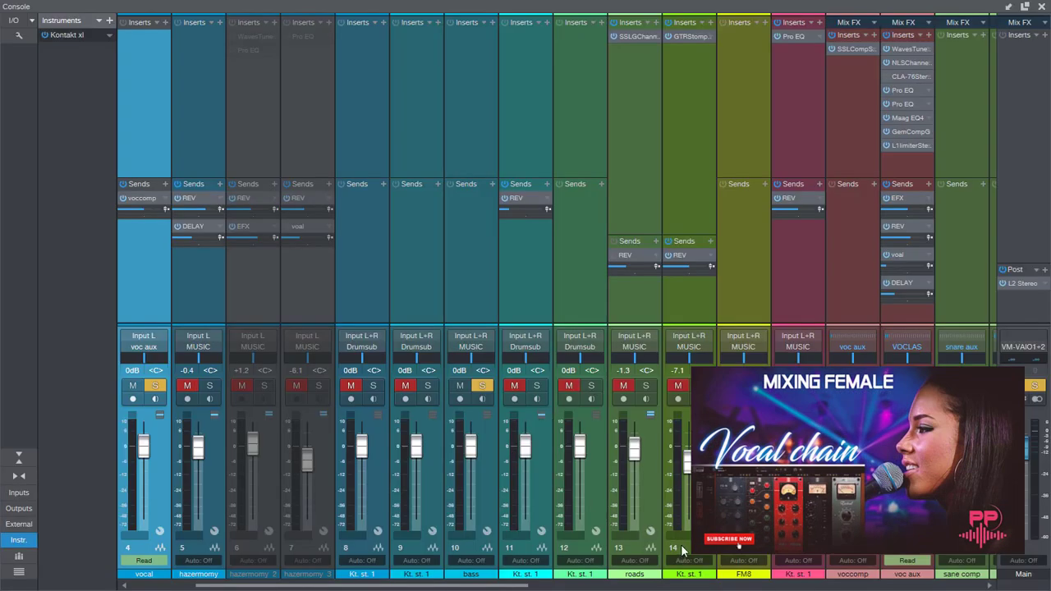
pyautogui.moveTo(518, 586); pyautogui.dragTo(681, 586)
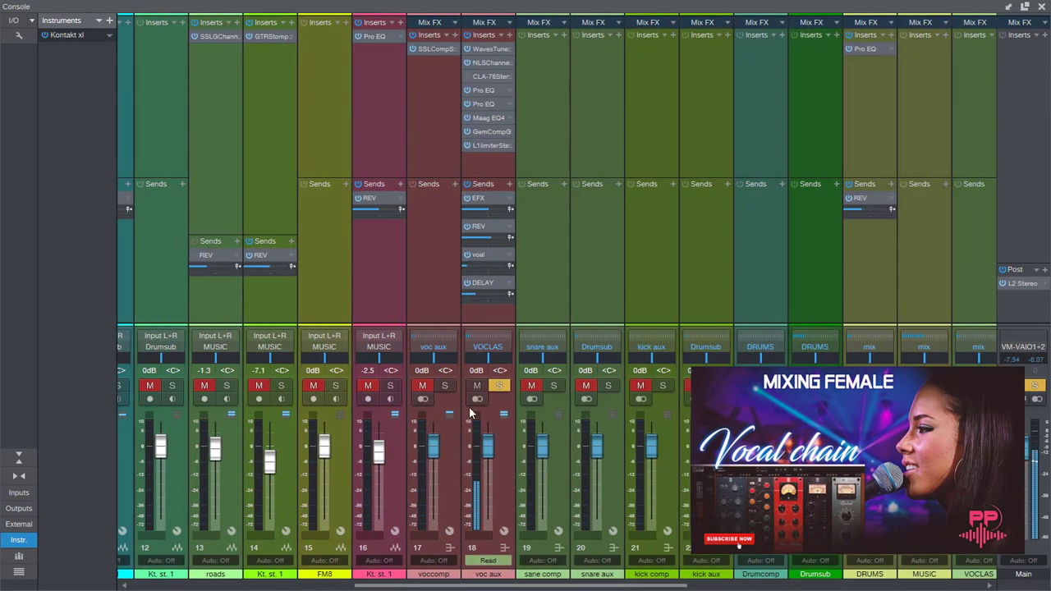
pyautogui.click(423, 386)
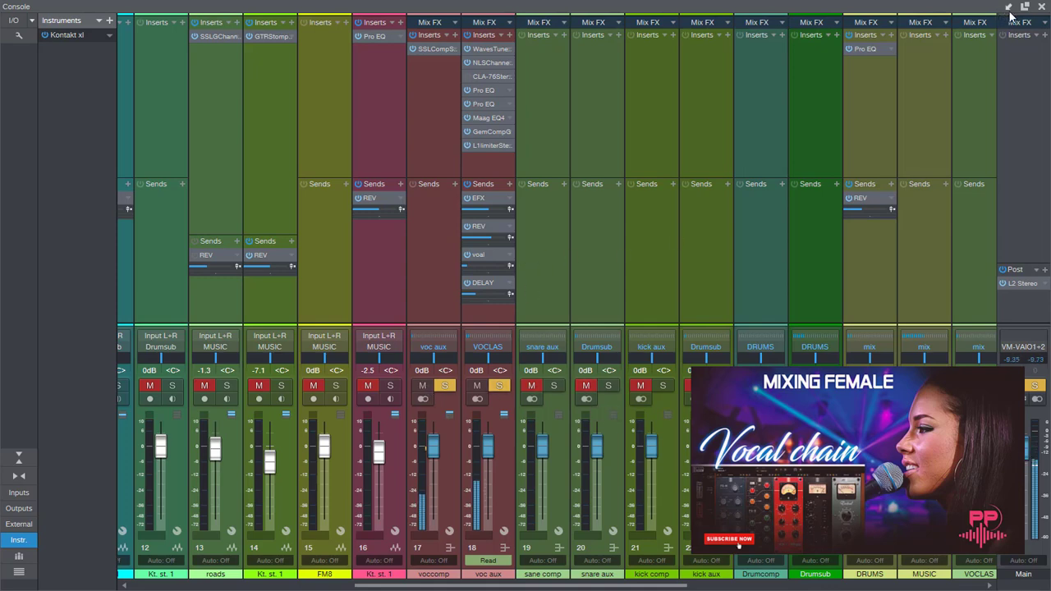
pyautogui.click(1040, 7)
# Solo track 3, the M1 1+2 track and track 2 alongside vocal and bass, with the automation lanes shown.
pyautogui.click(159, 121)
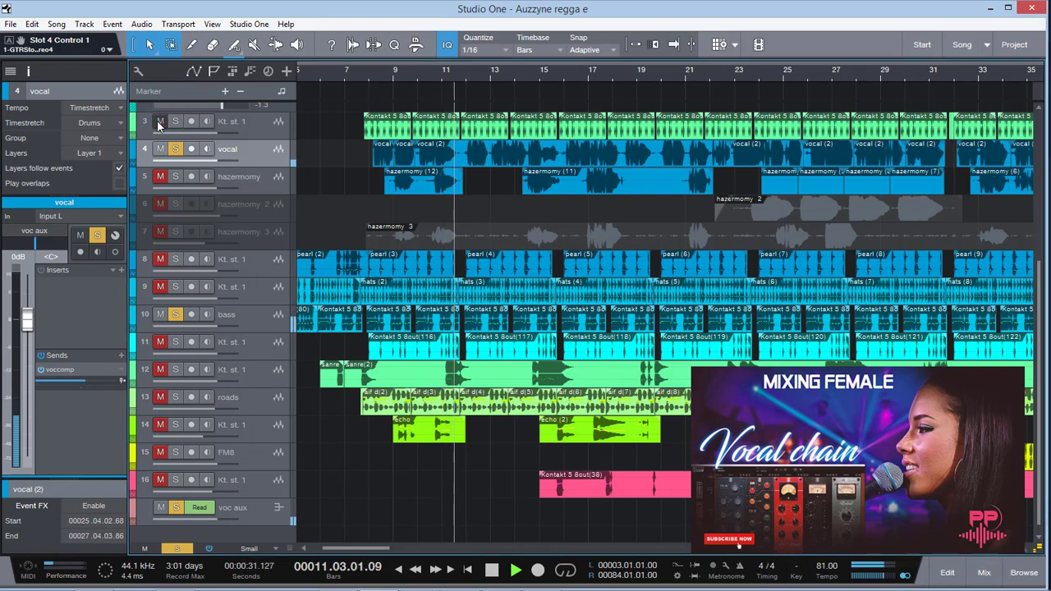
pyautogui.scroll(6, 196, 148)
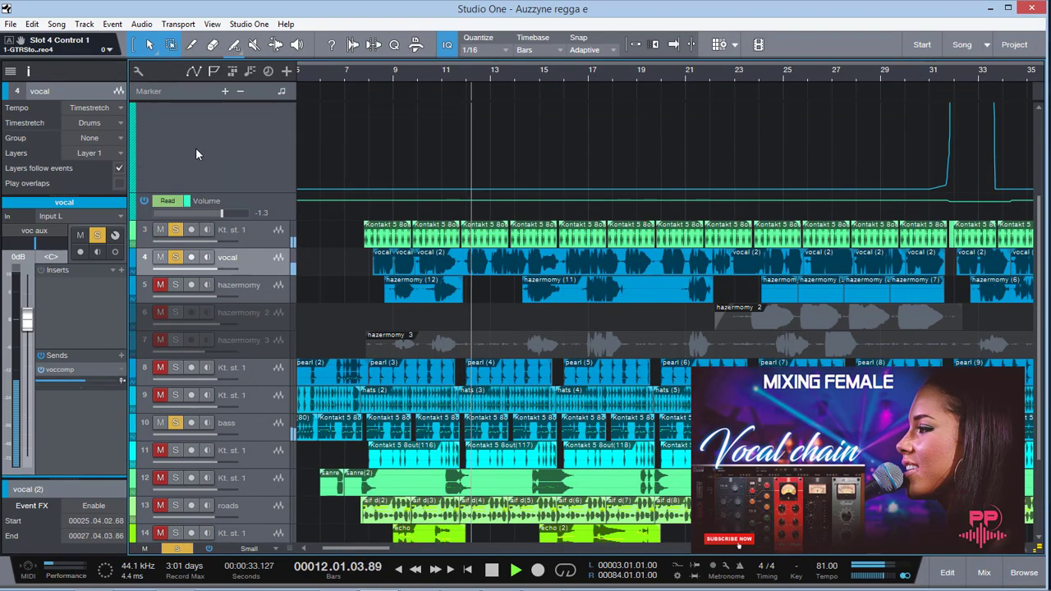
pyautogui.press('a')
pyautogui.scroll(1, 276, 175)
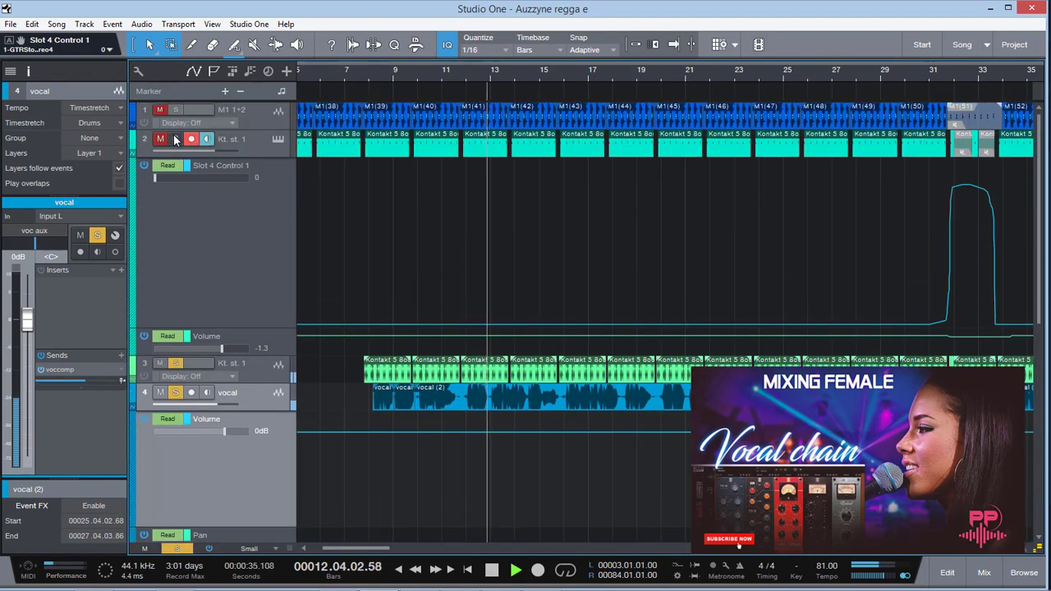
pyautogui.click(175, 110)
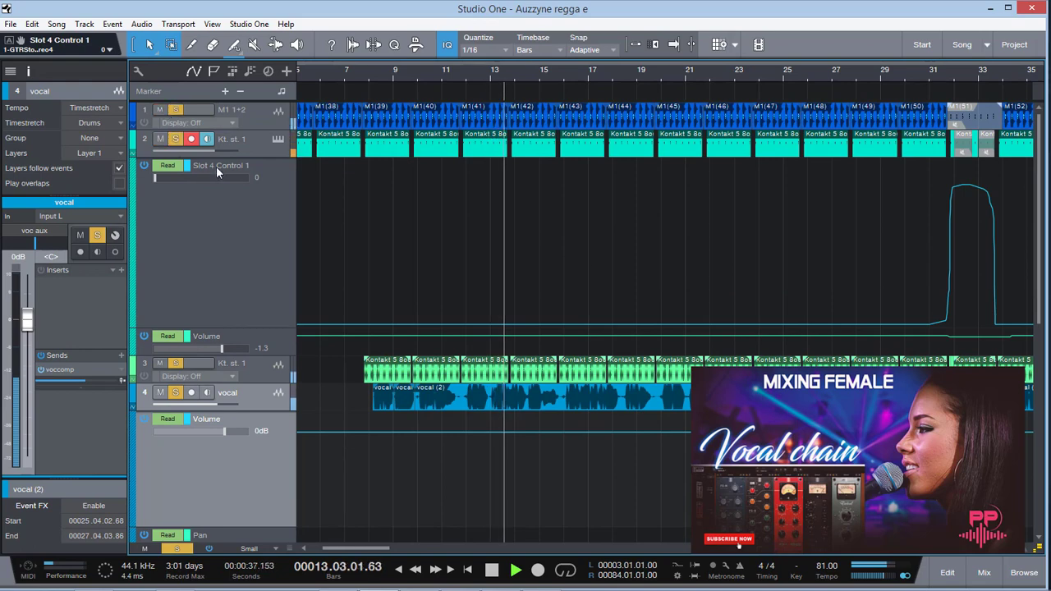
# Open the mixing console and look through the bus and effect channels, from voccomp to the reverb and delay returns.
pyautogui.click(985, 573)
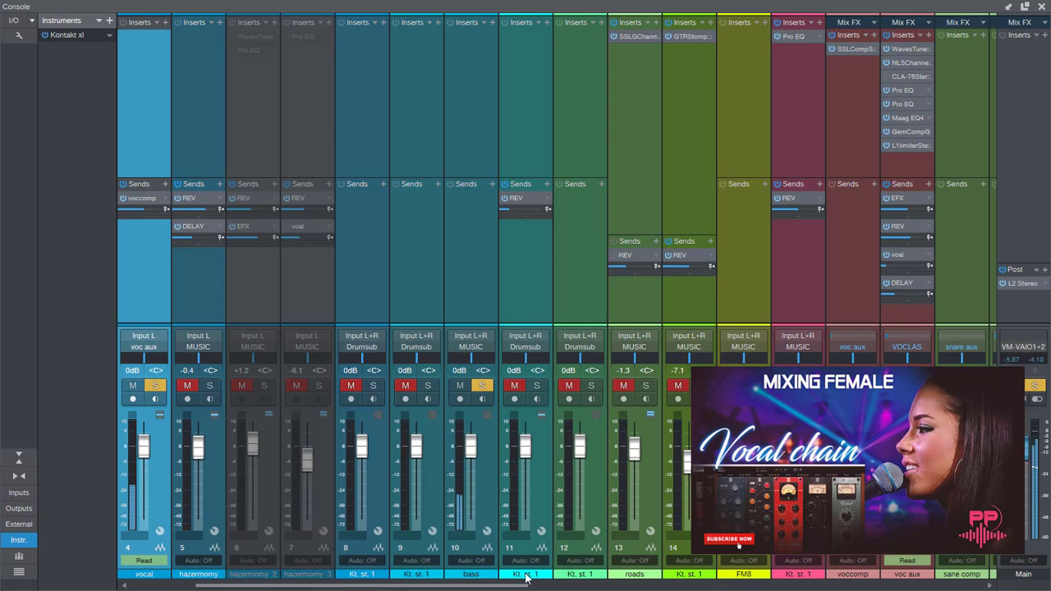
pyautogui.moveTo(530, 585); pyautogui.dragTo(674, 588)
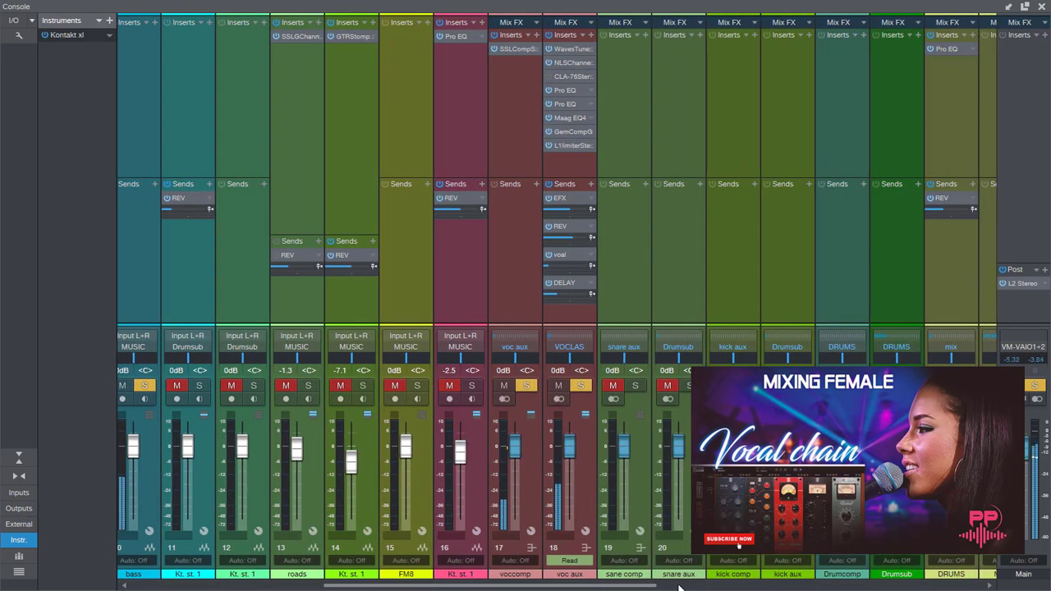
pyautogui.click(831, 589)
pyautogui.click(831, 589)
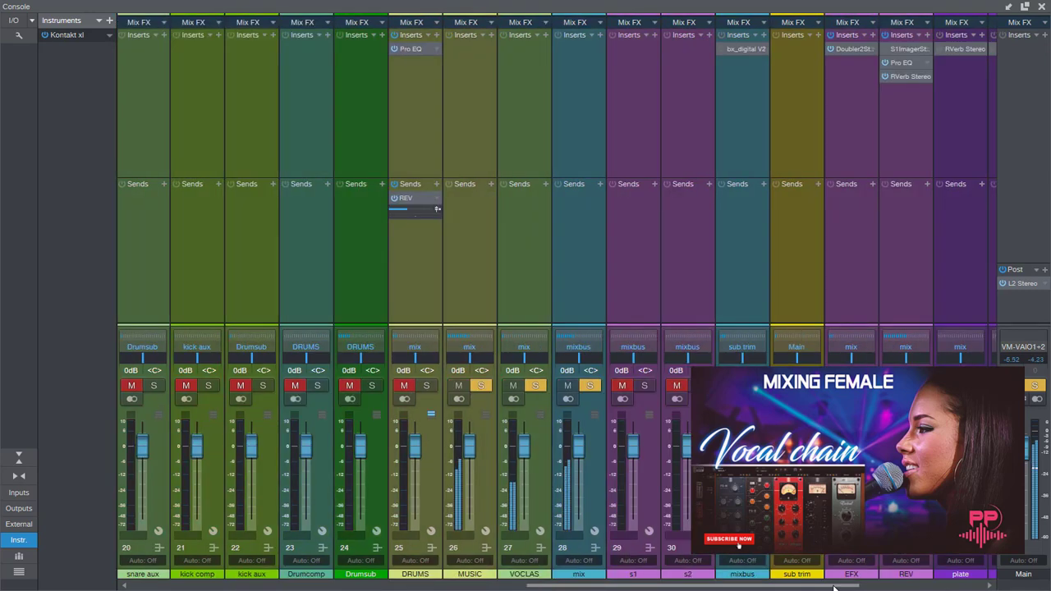
pyautogui.moveTo(833, 588); pyautogui.dragTo(866, 588)
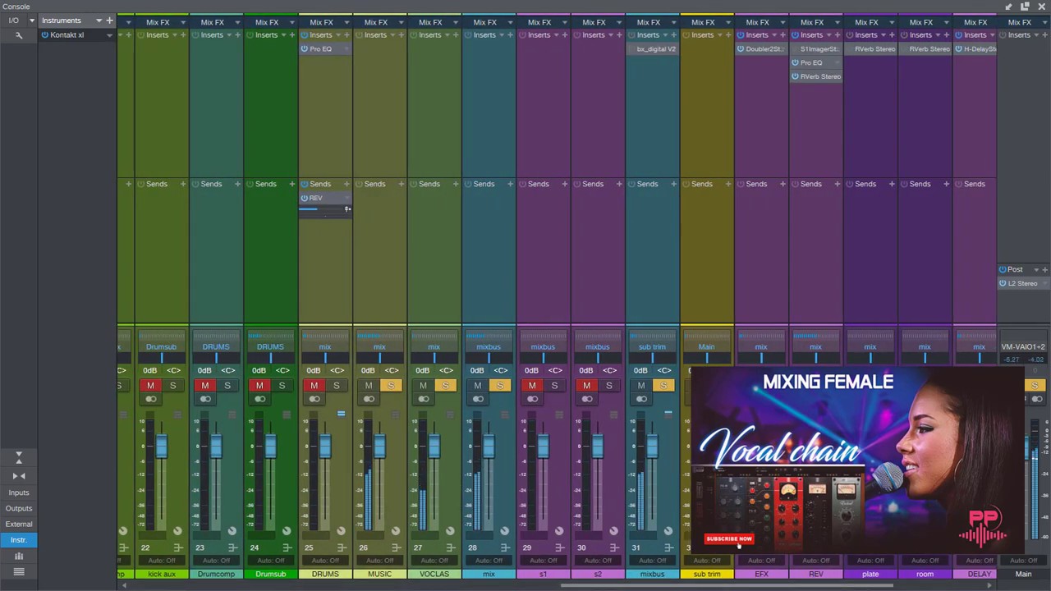
# Remove the bx_digital V2 insert from the mixbus channel and close the console.
pyautogui.rightClick(673, 64)
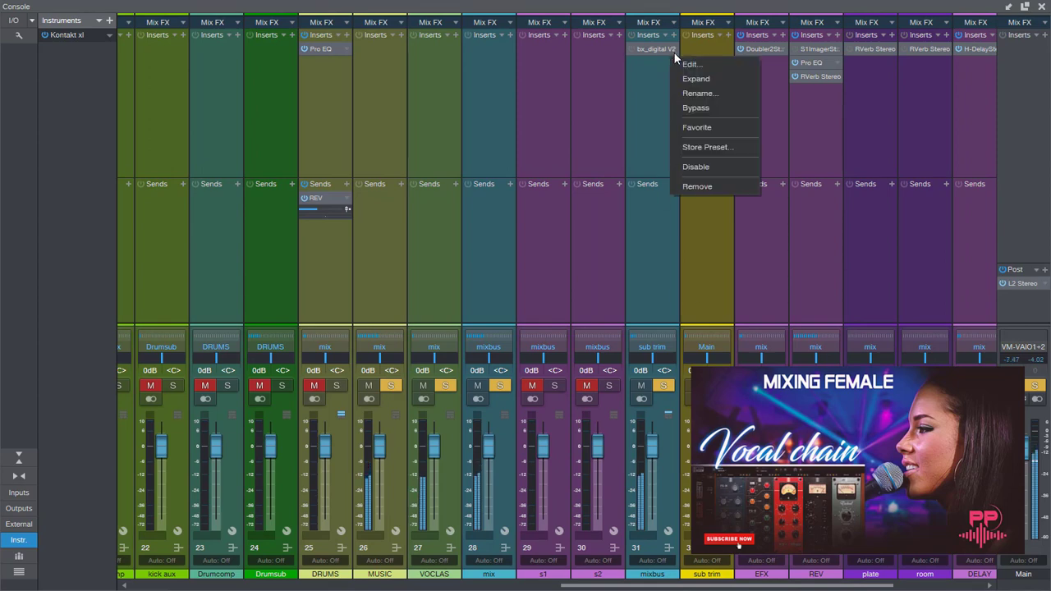
pyautogui.click(693, 188)
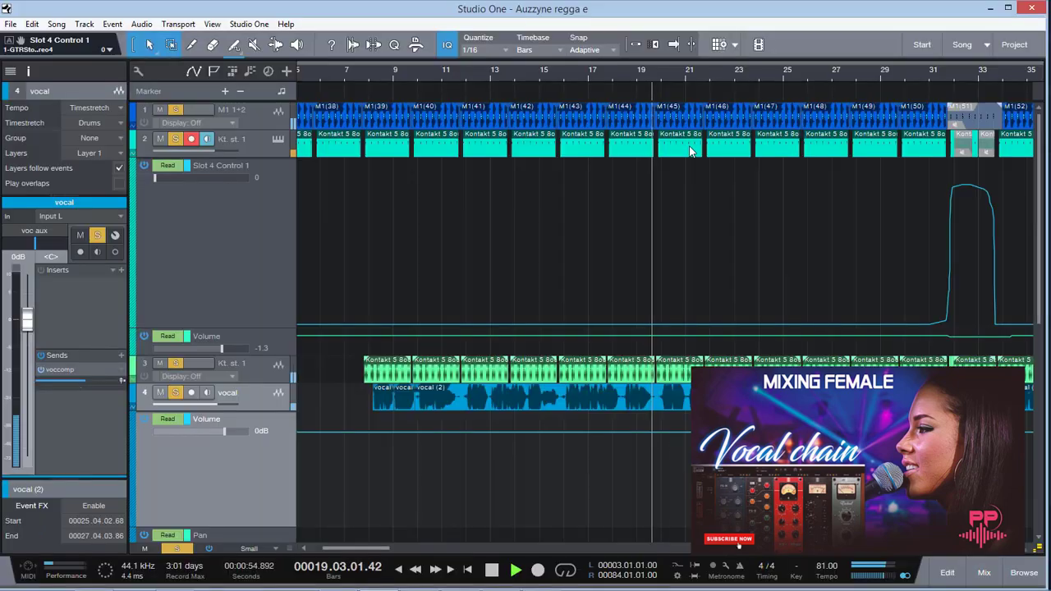
pyautogui.click(1041, 6)
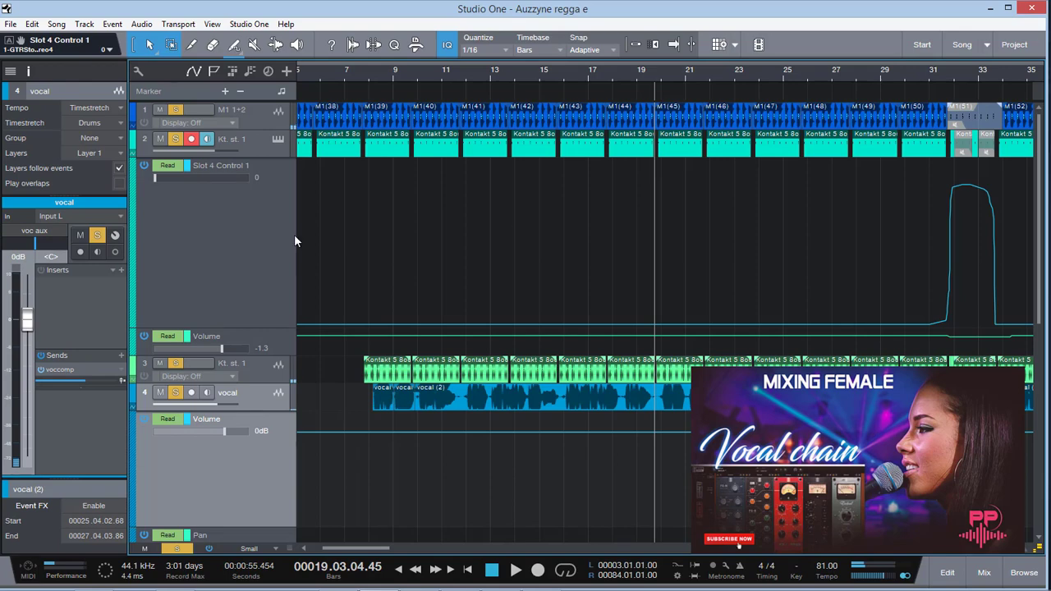
# Hide the automation lanes and take the M1 1+2 track, tracks 2 and 3, and bass out of solo, leaving the vocal.
pyautogui.press('a')
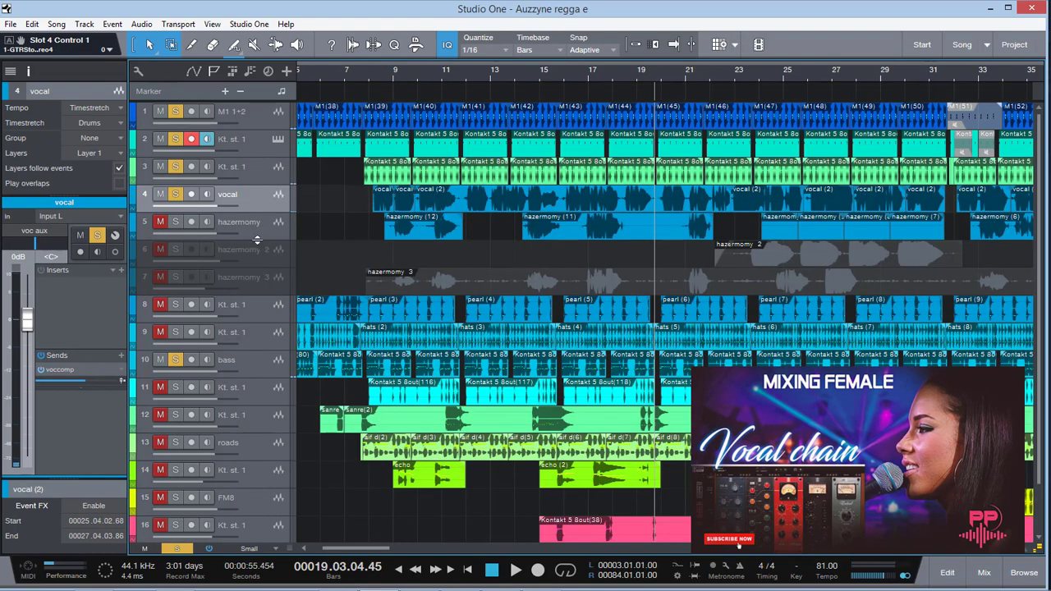
pyautogui.click(161, 168)
pyautogui.click(162, 113)
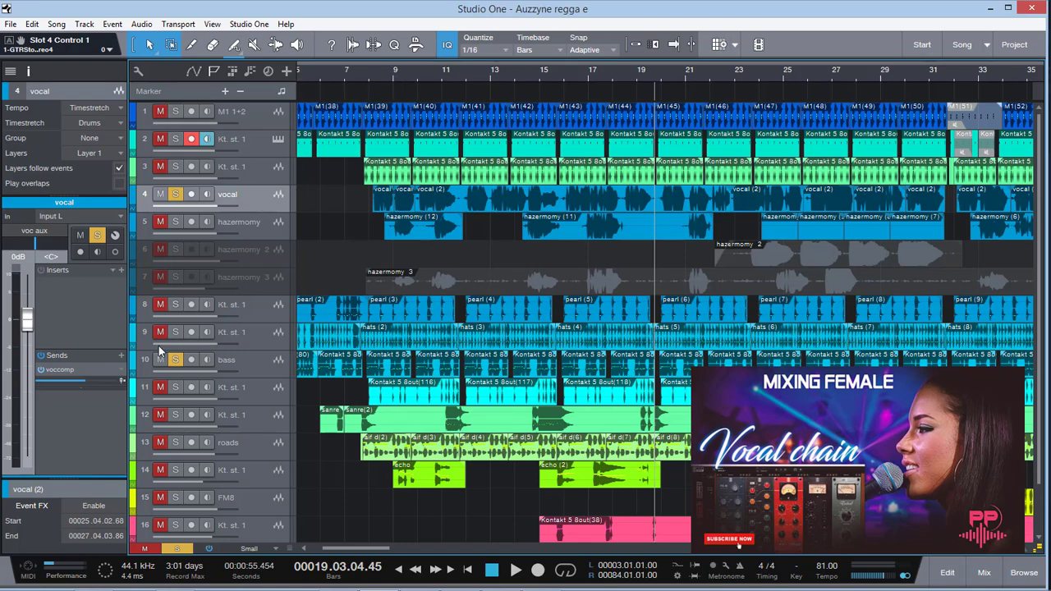
# In the mixing console, mute and unmute the voccomp bus during playback to compare the vocal with and without parallel compression.
pyautogui.click(979, 575)
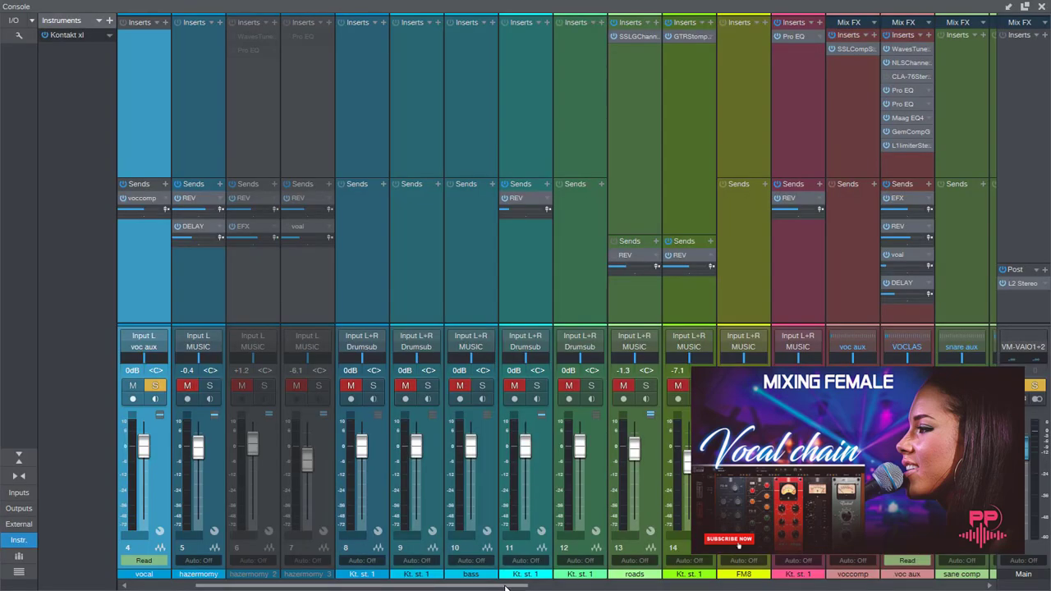
pyautogui.moveTo(498, 589); pyautogui.dragTo(609, 586)
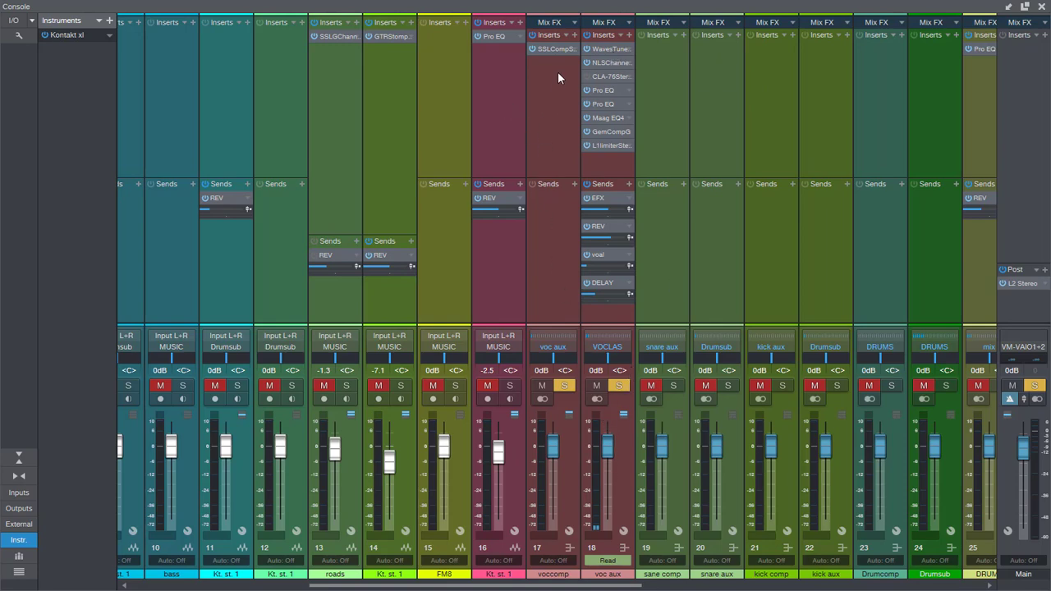
pyautogui.click(544, 386)
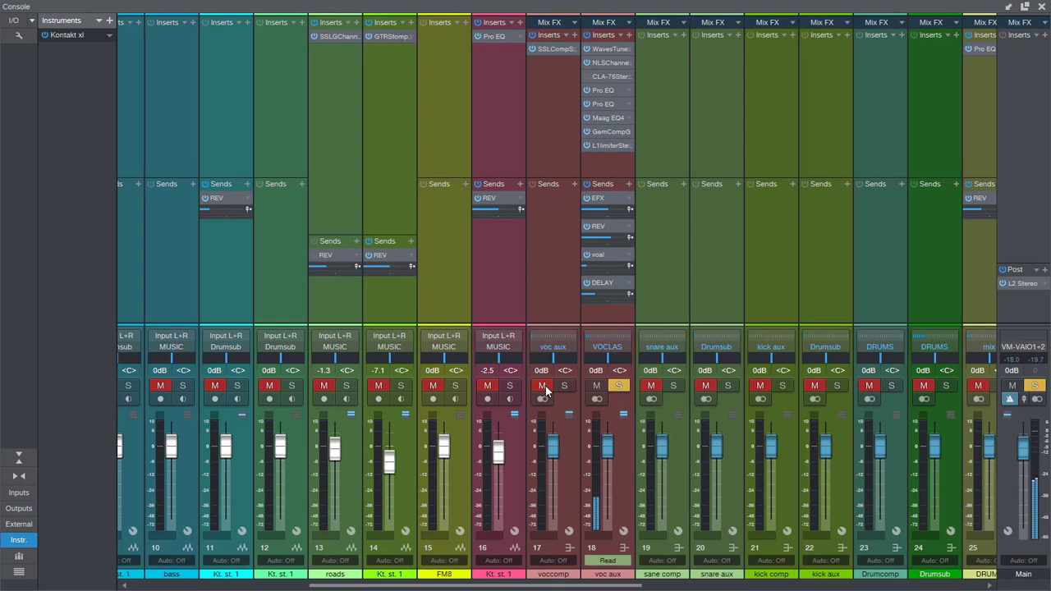
pyautogui.click(544, 386)
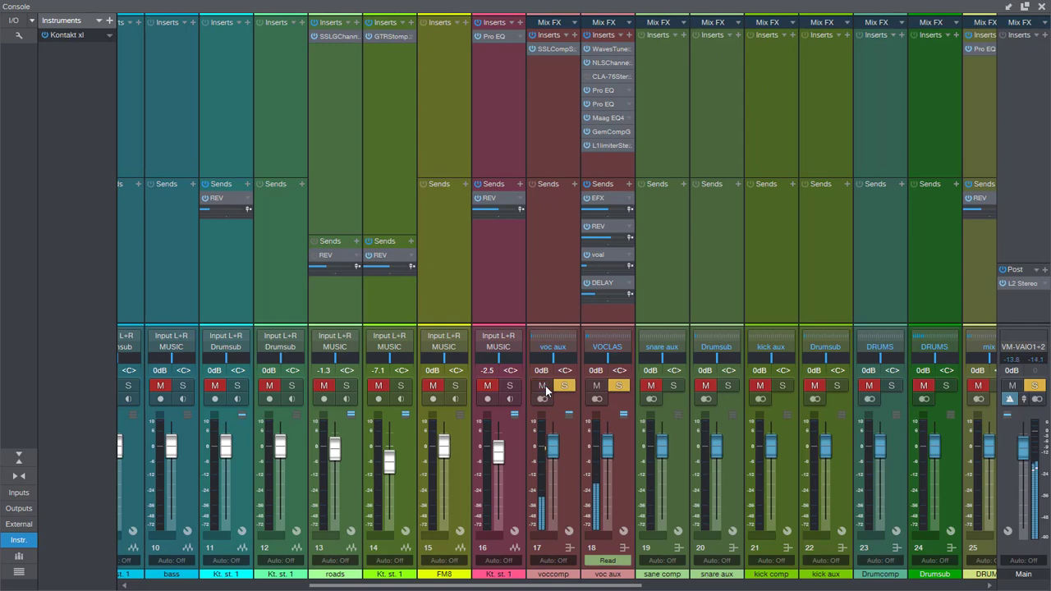
# Bypass every voc aux insert except Waves Tune, bypass all its sends, and close the console.
pyautogui.click(587, 35)
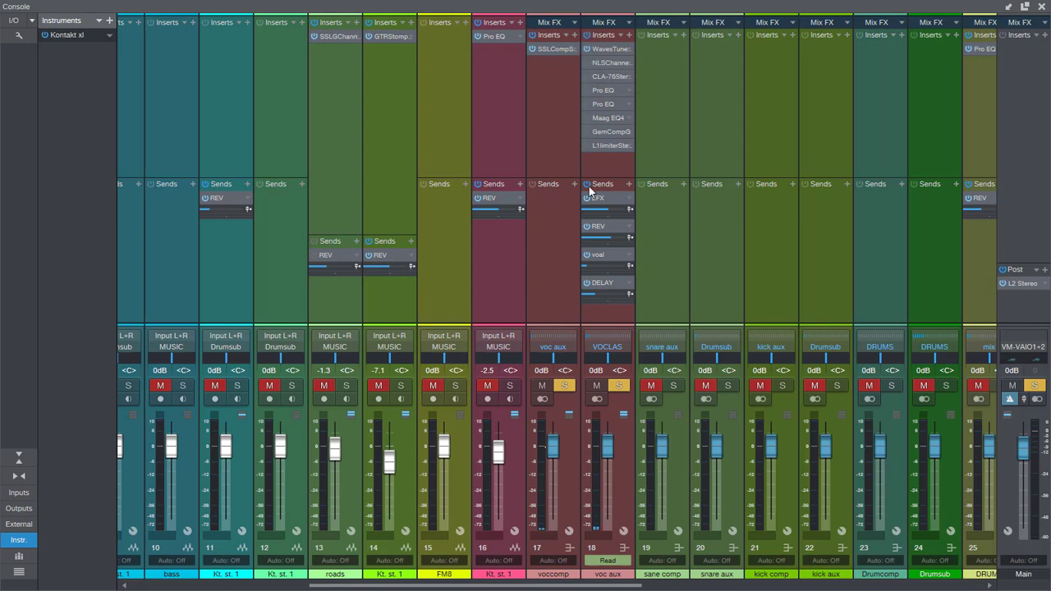
pyautogui.click(587, 188)
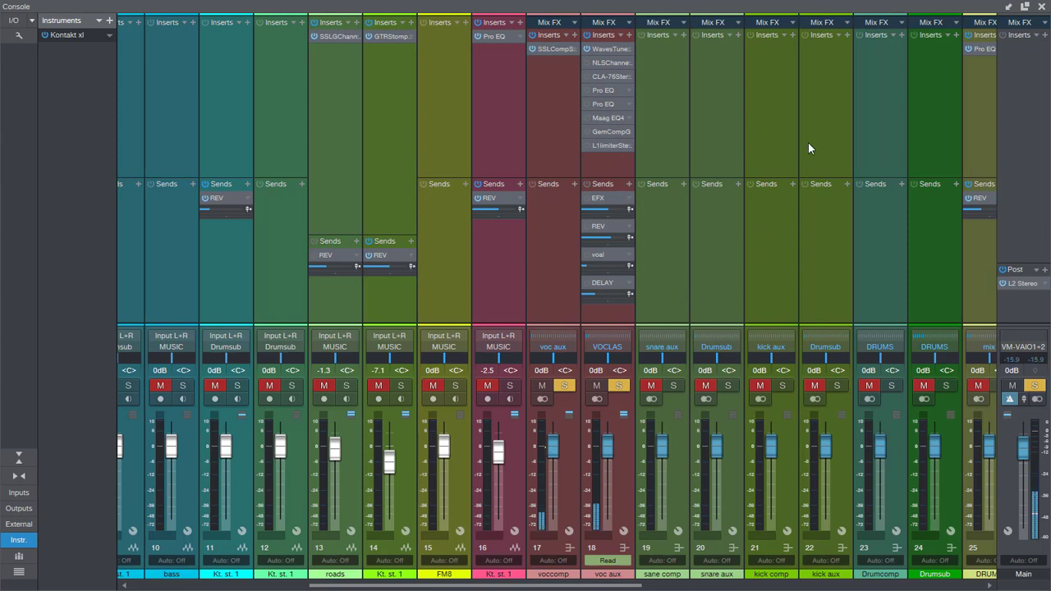
pyautogui.click(1041, 8)
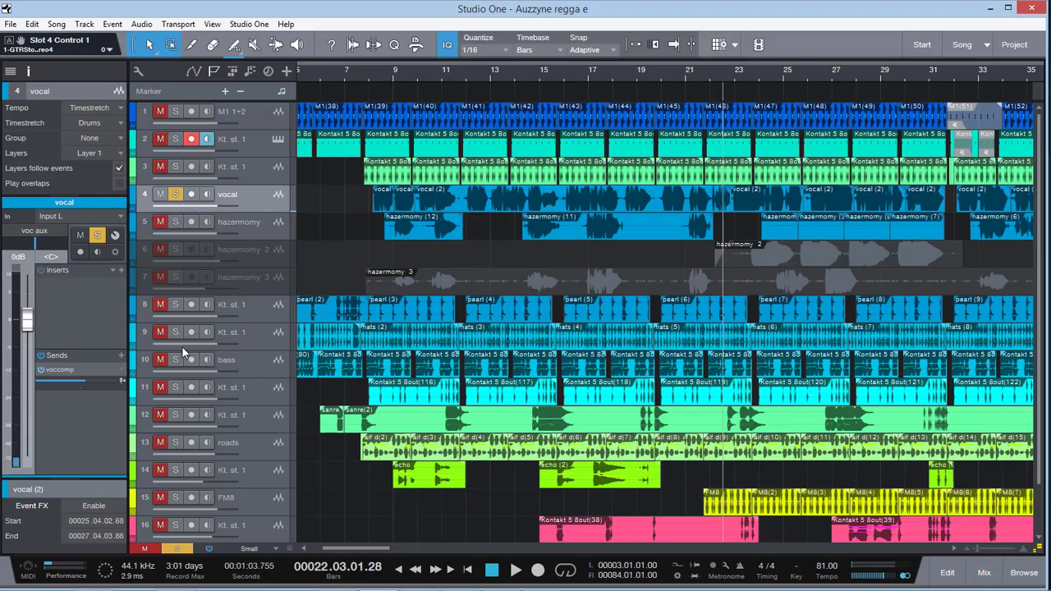
# Solo bass alongside the vocal and play the song from about bar 6 to hear the unprocessed vocal.
pyautogui.click(323, 76)
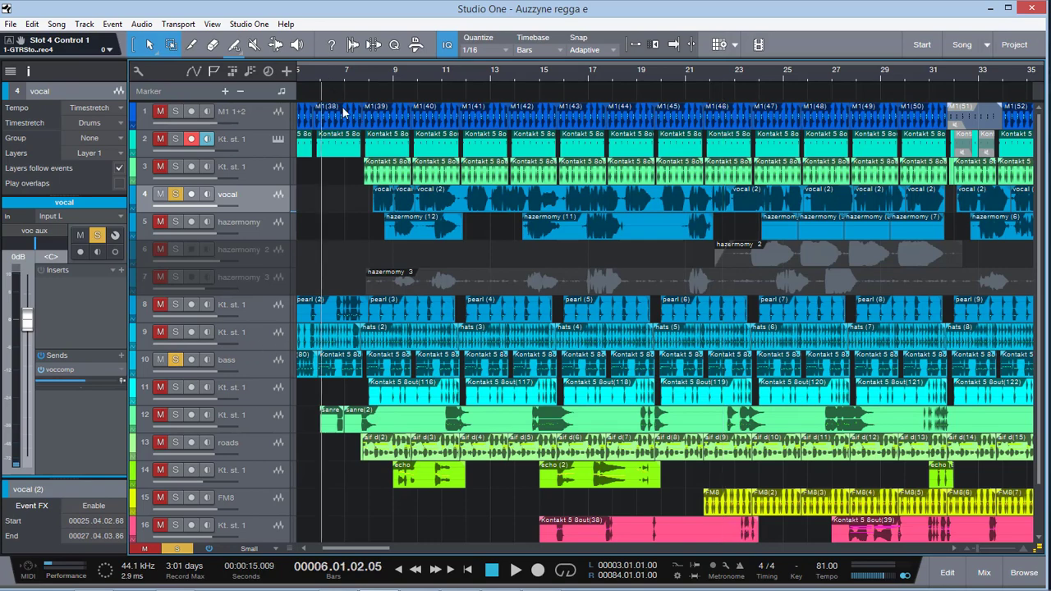
pyautogui.press('space')
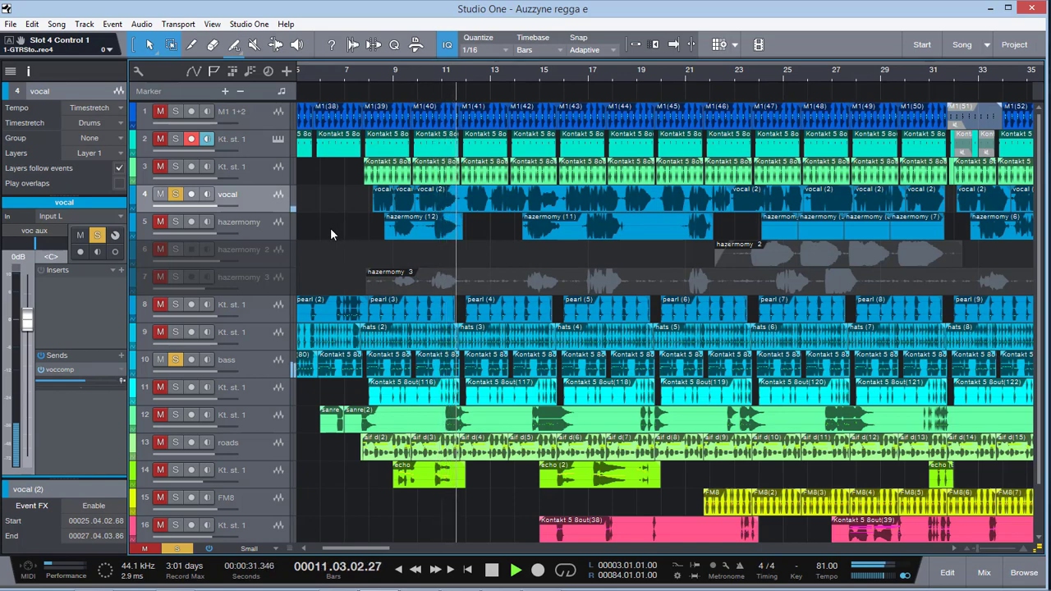
pyautogui.press('space')
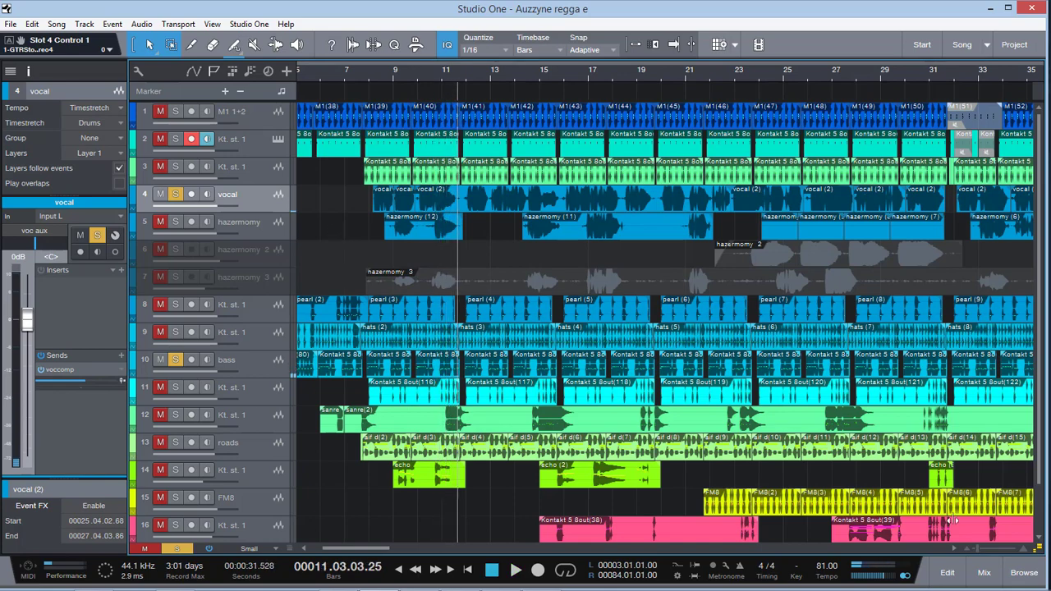
# Inspect the Waves Tune Real-Time insert on the voc aux bus in the console and close its window.
pyautogui.click(984, 573)
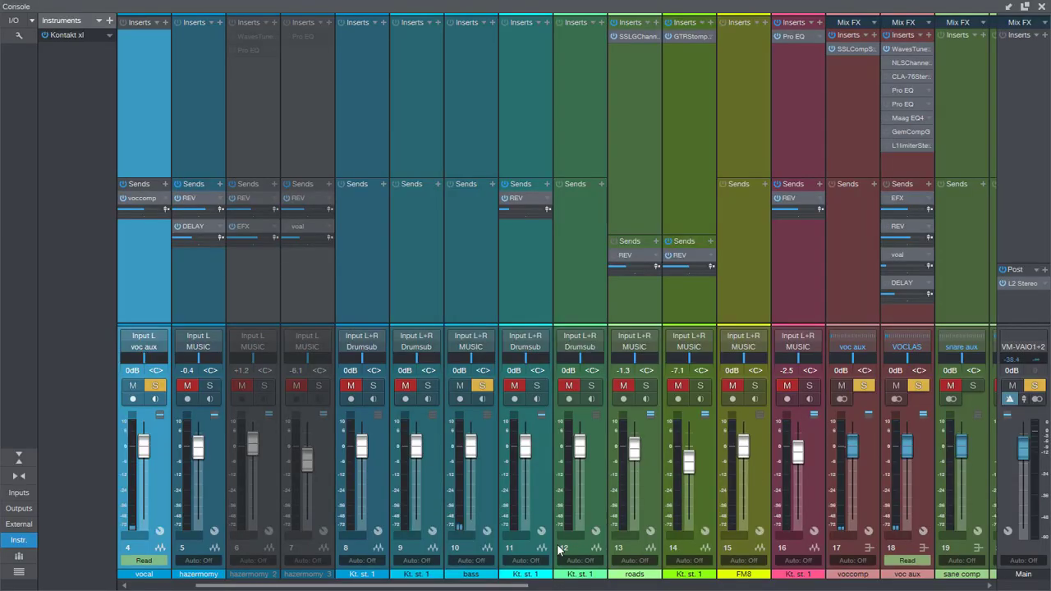
pyautogui.moveTo(526, 583); pyautogui.dragTo(696, 586)
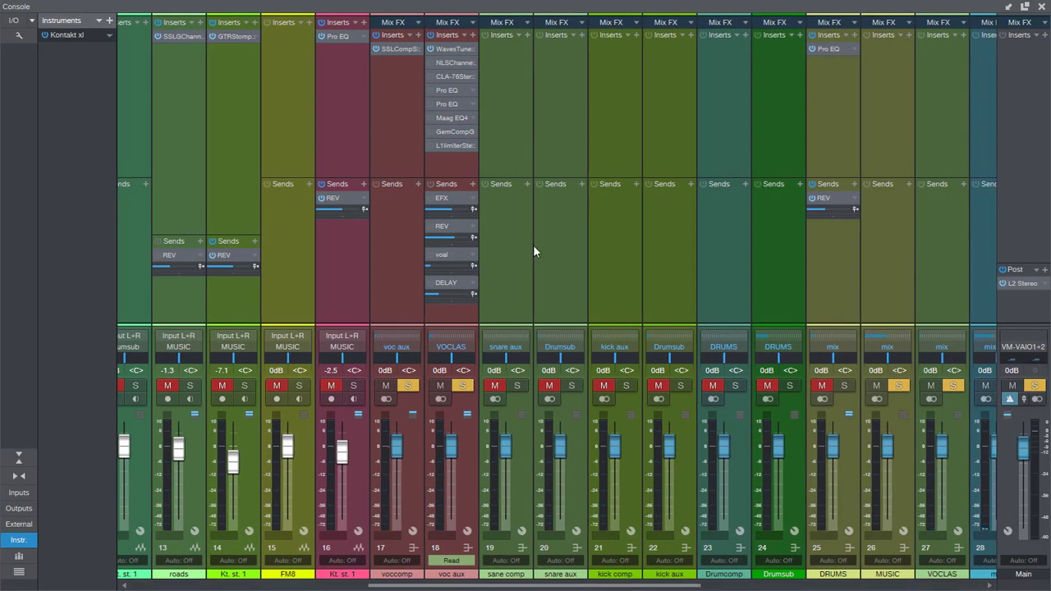
pyautogui.doubleClick(450, 51)
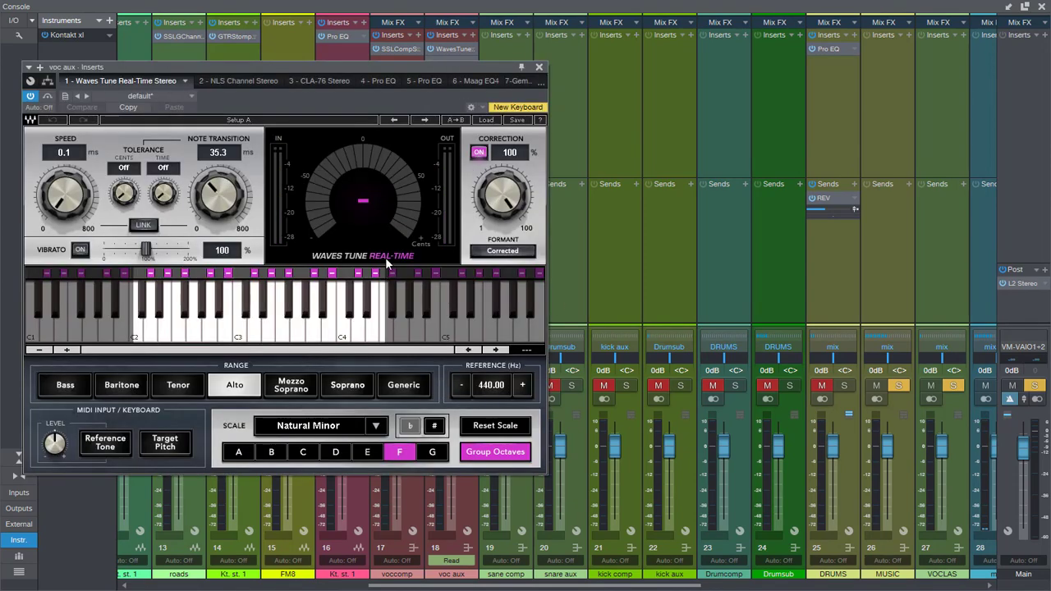
pyautogui.click(539, 68)
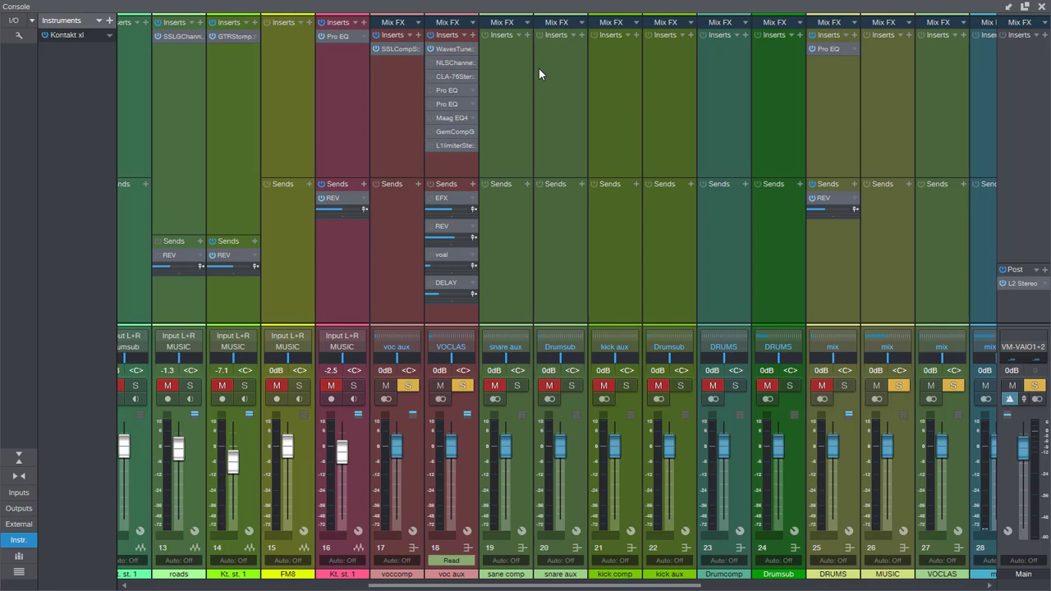
# Inspect the NLS Channel and CLA-76 inserts on voc aux, keeping the NLS Channel window open at the side.
pyautogui.click(451, 64)
pyautogui.doubleClick(451, 63)
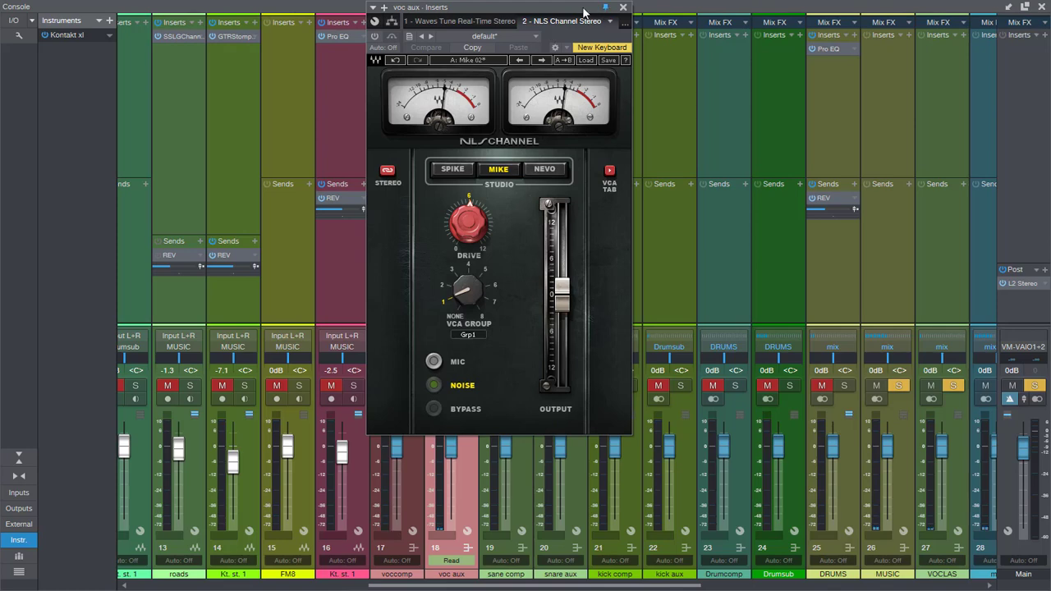
pyautogui.moveTo(602, 12); pyautogui.dragTo(970, 23)
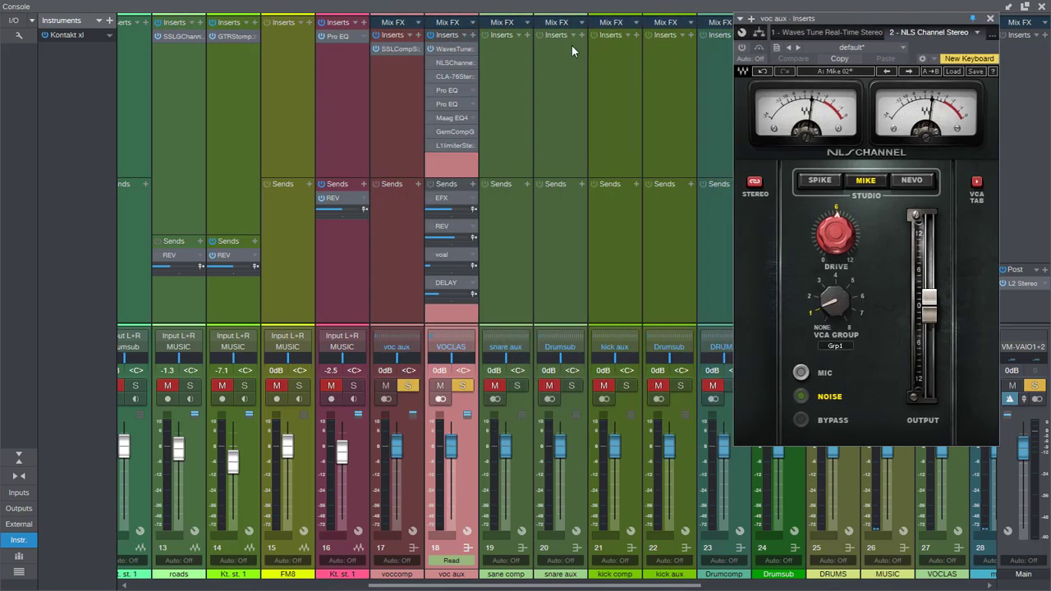
pyautogui.doubleClick(451, 76)
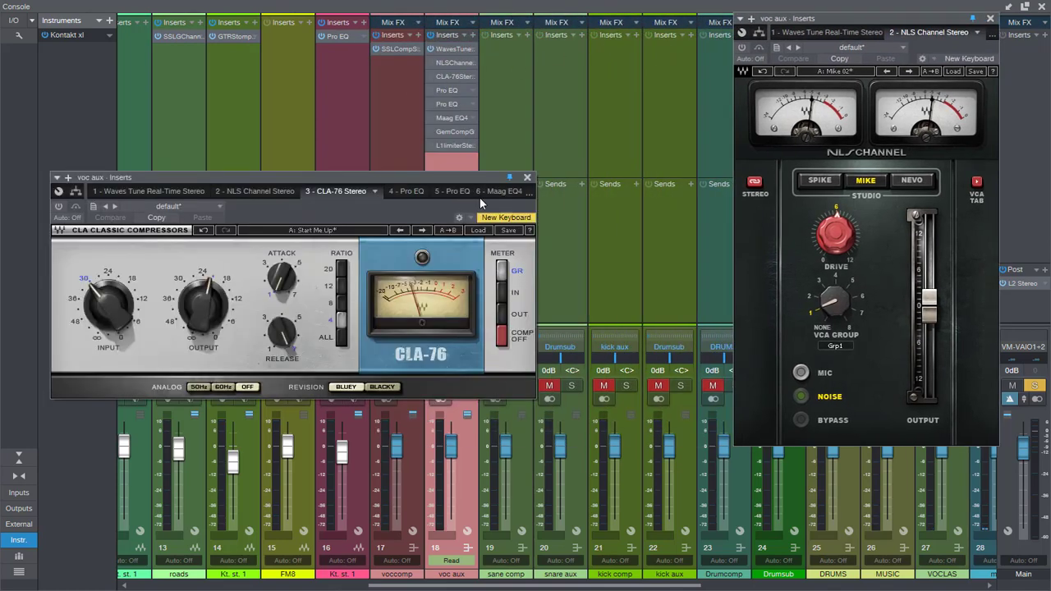
pyautogui.click(527, 178)
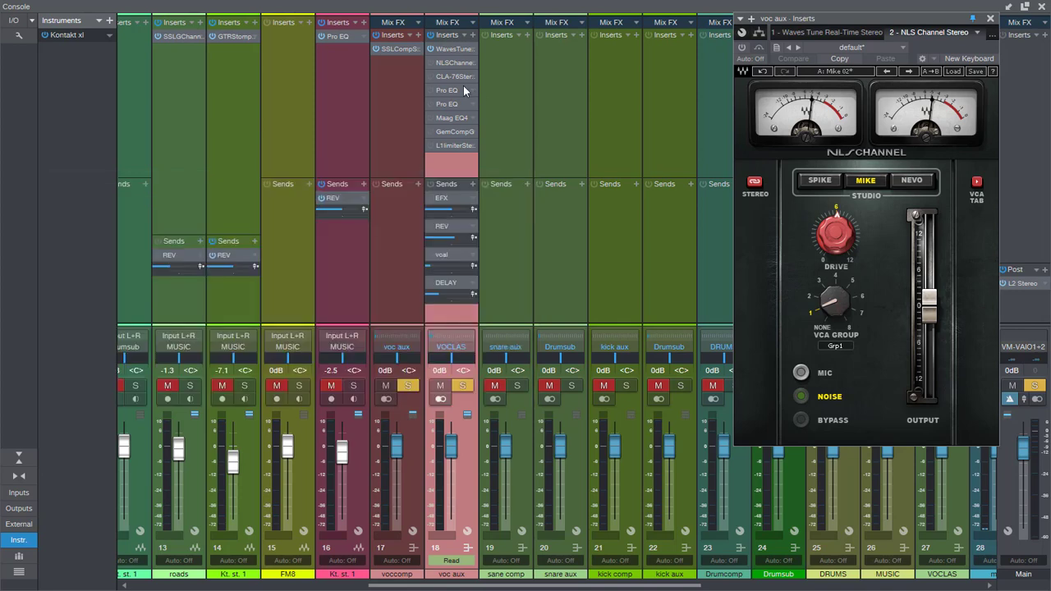
# Inspect the Gem Comp G and Maag EQ4 inserts on voc aux, arranging their windows so both can be seen.
pyautogui.doubleClick(457, 132)
pyautogui.moveTo(762, 114); pyautogui.dragTo(691, 221)
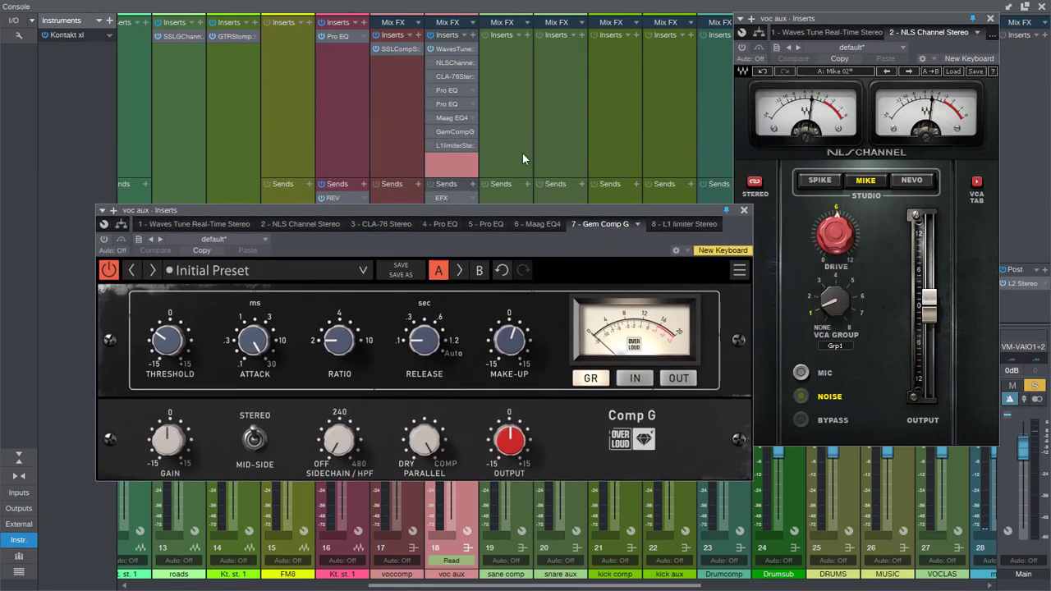
pyautogui.doubleClick(450, 118)
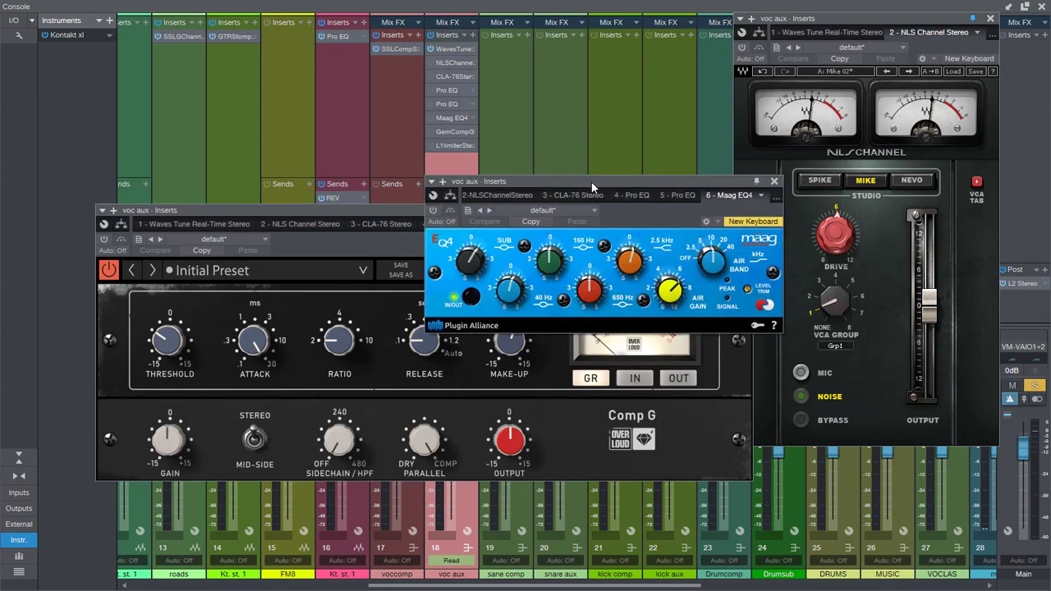
pyautogui.moveTo(591, 187); pyautogui.dragTo(503, 259)
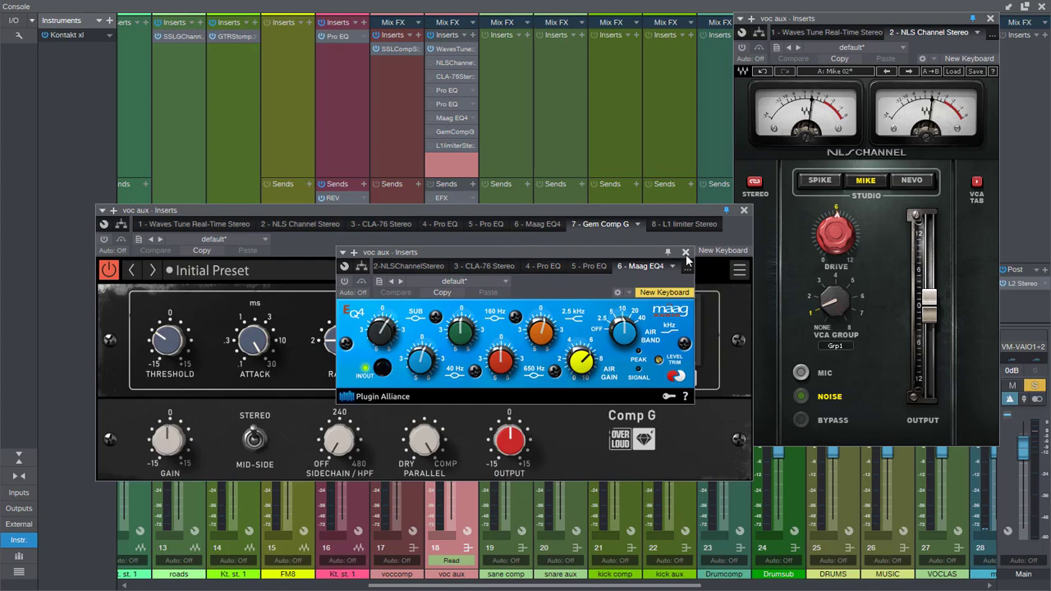
# Inspect the L1 limiter and Pro EQ inserts on the voc aux bus.
pyautogui.doubleClick(446, 145)
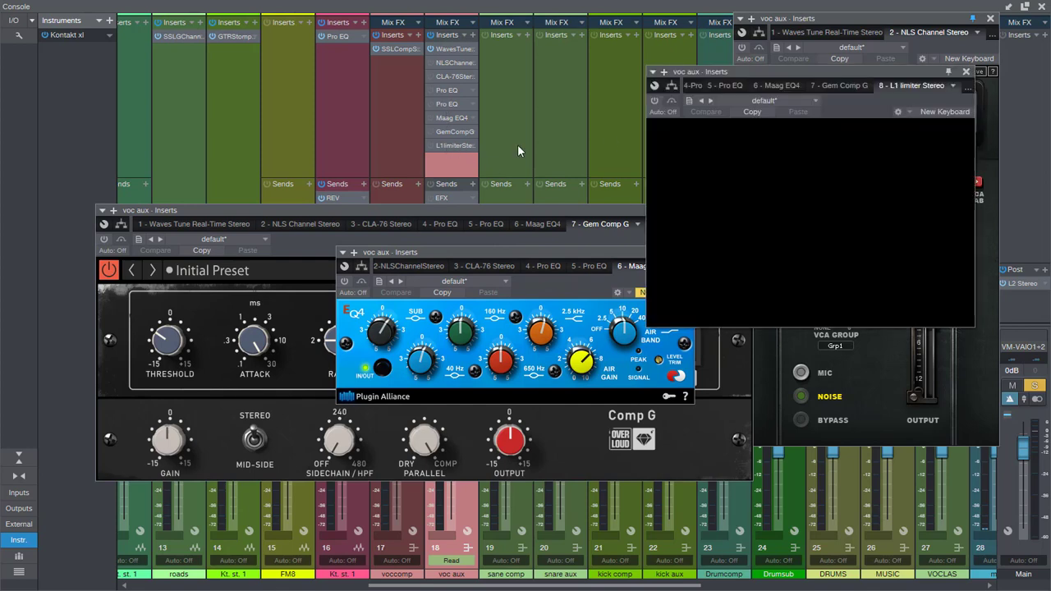
pyautogui.doubleClick(447, 103)
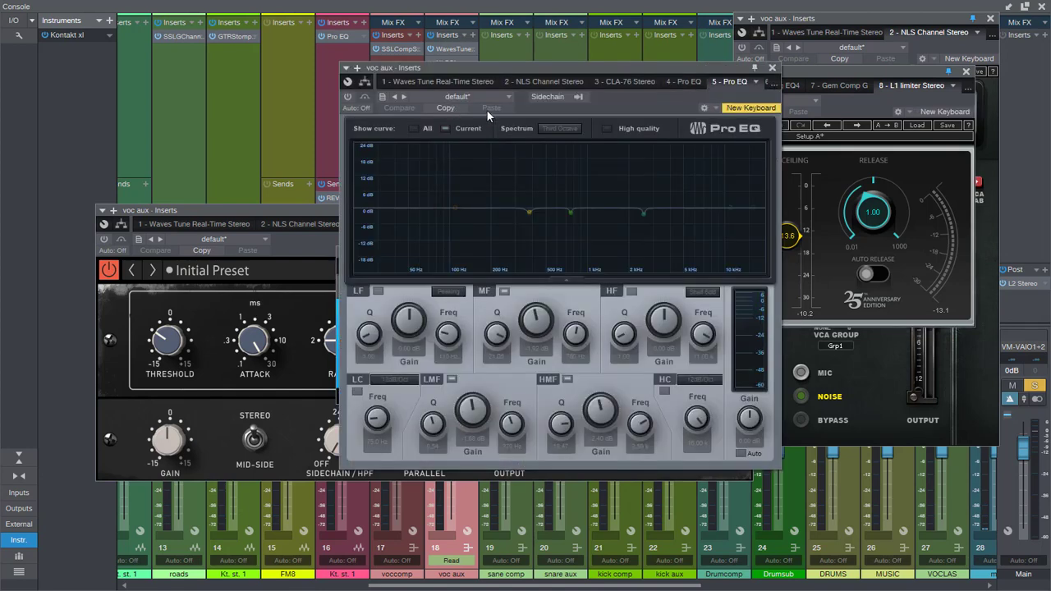
pyautogui.moveTo(753, 69); pyautogui.dragTo(806, 215)
pyautogui.doubleClick(443, 92)
pyautogui.click(861, 212)
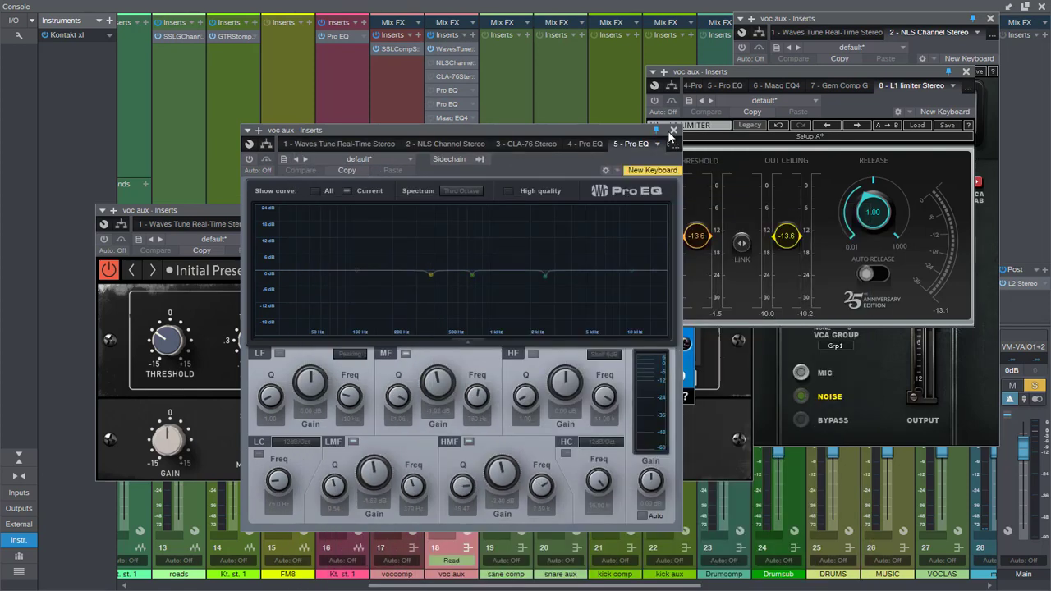
# Close all the open voc aux plug-in windows.
pyautogui.click(674, 130)
pyautogui.click(966, 72)
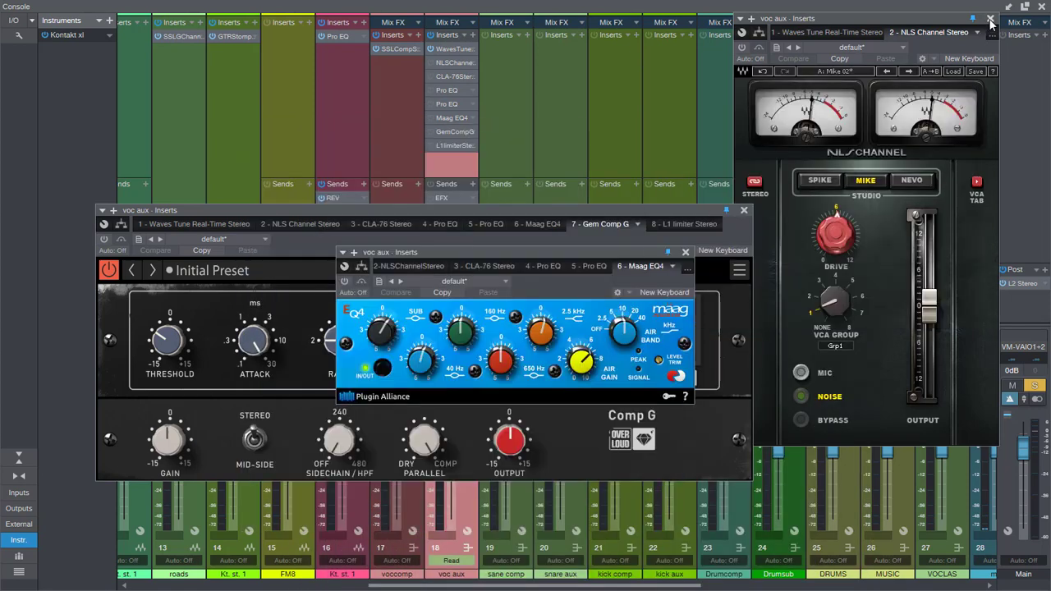
pyautogui.click(743, 213)
pyautogui.click(744, 212)
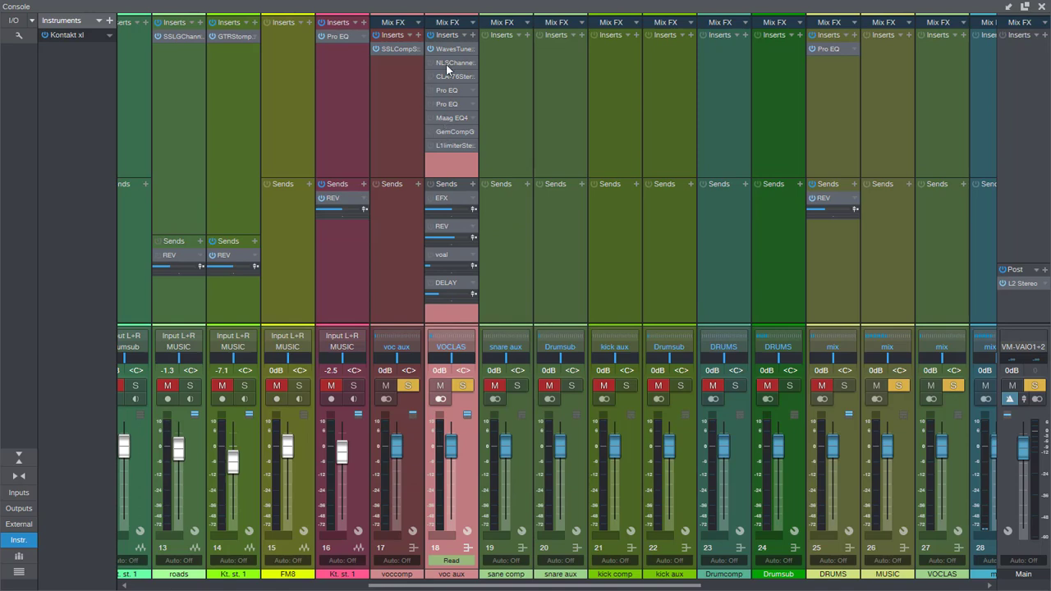
# Mute the voccomp bus and, with the console closed, resume playback of the soloed vocal and bass.
pyautogui.click(406, 386)
pyautogui.click(387, 386)
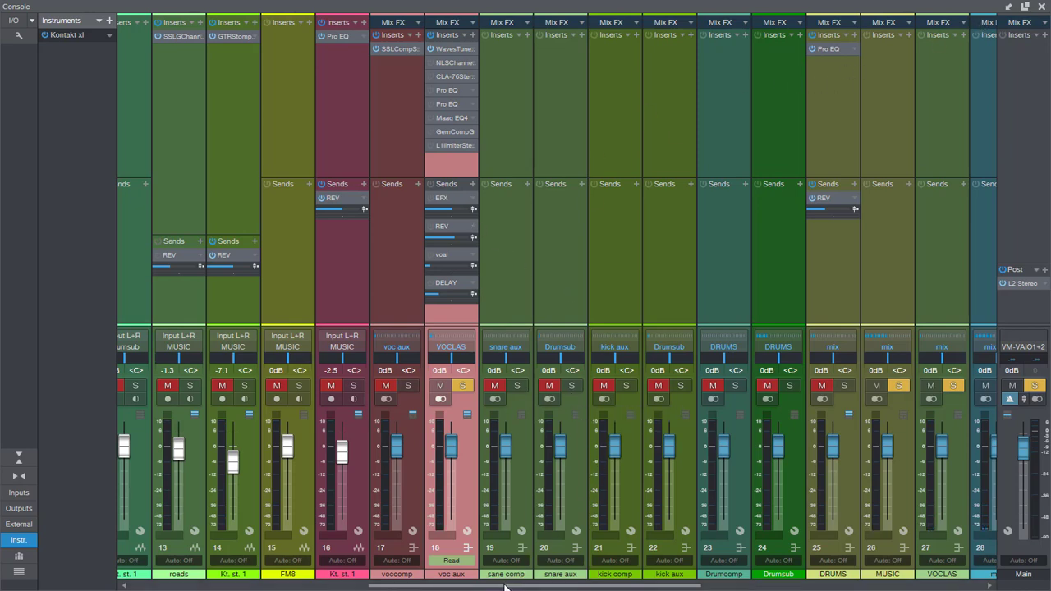
pyautogui.hscroll(-5, 522, 571)
pyautogui.hscroll(10, 936, 219)
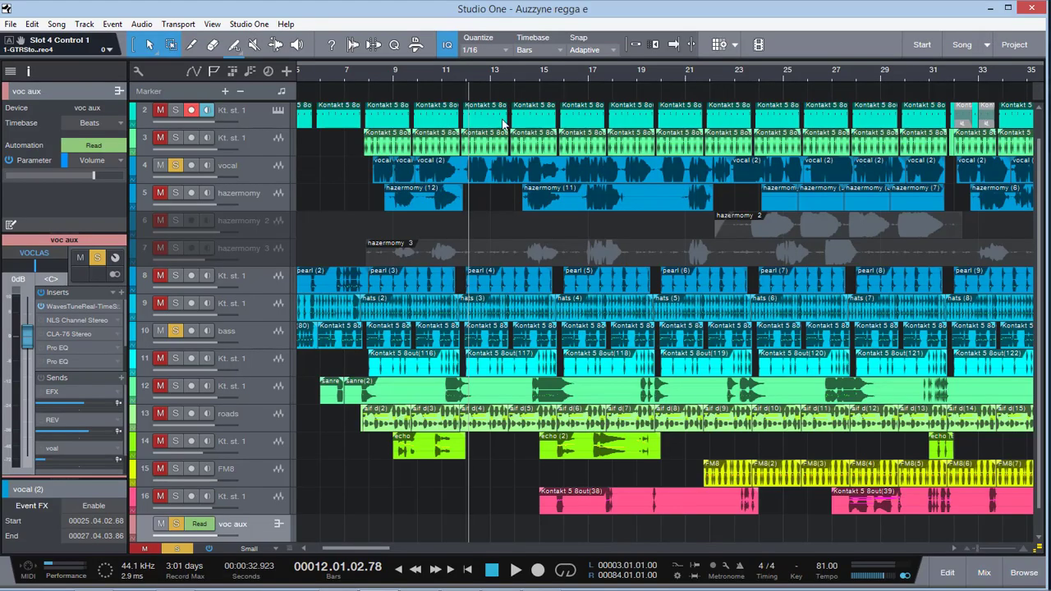
pyautogui.click(1041, 7)
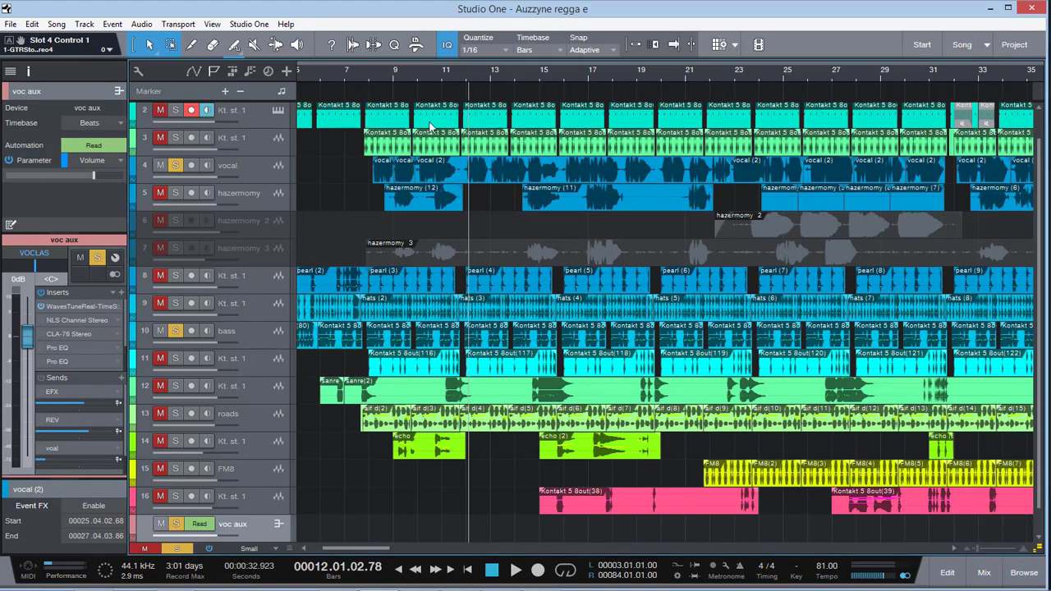
pyautogui.press('space')
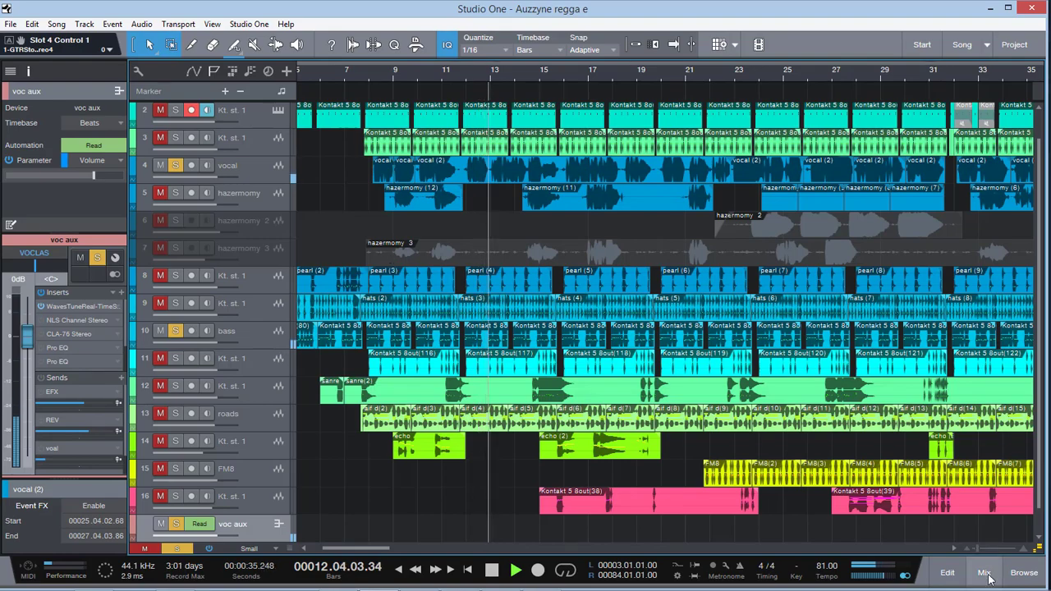
# Reopen the console and inspect the SSLComp insert on the voccomp bus, placing its window clear of the bus strip.
pyautogui.press('F3')
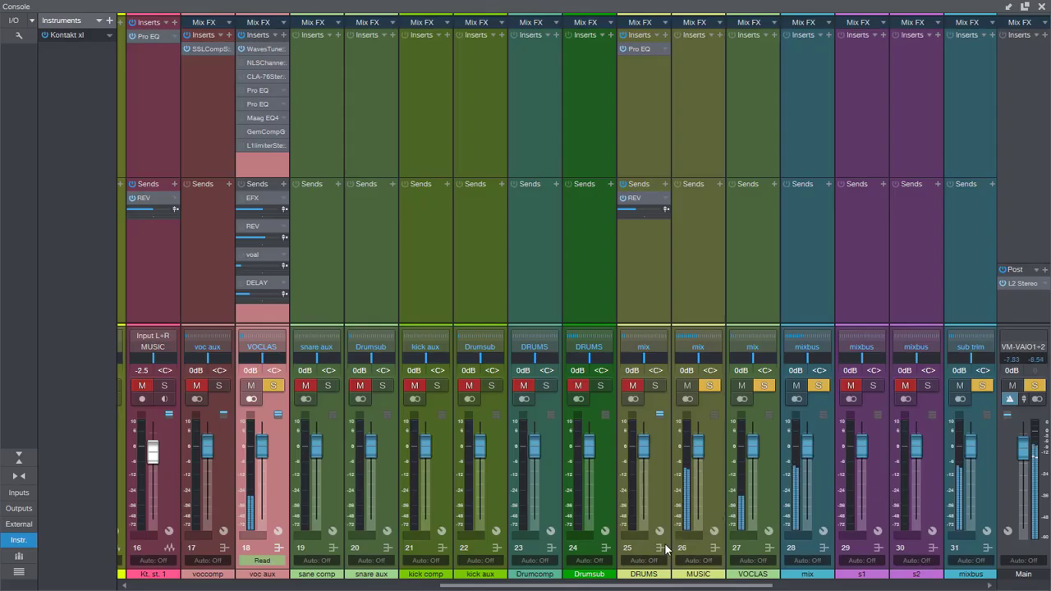
pyautogui.moveTo(623, 586); pyautogui.dragTo(572, 587)
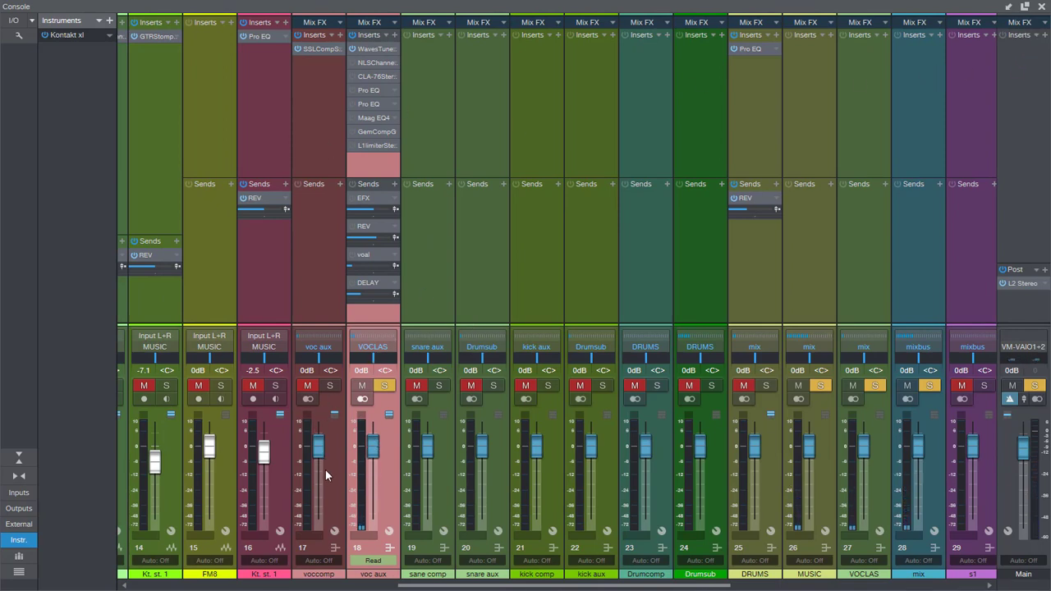
pyautogui.click(313, 49)
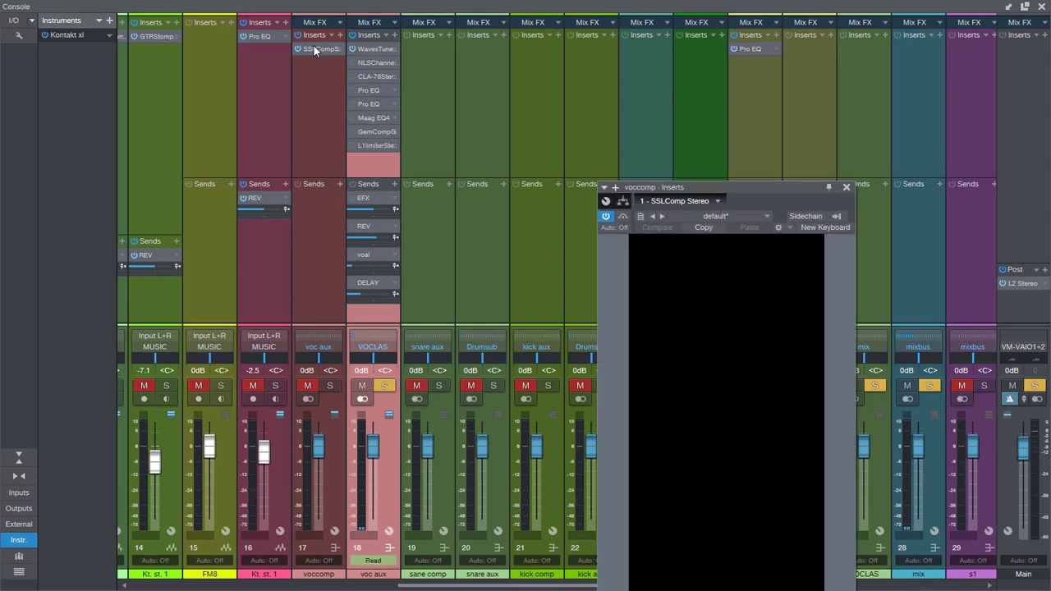
pyautogui.moveTo(728, 187); pyautogui.dragTo(640, 63)
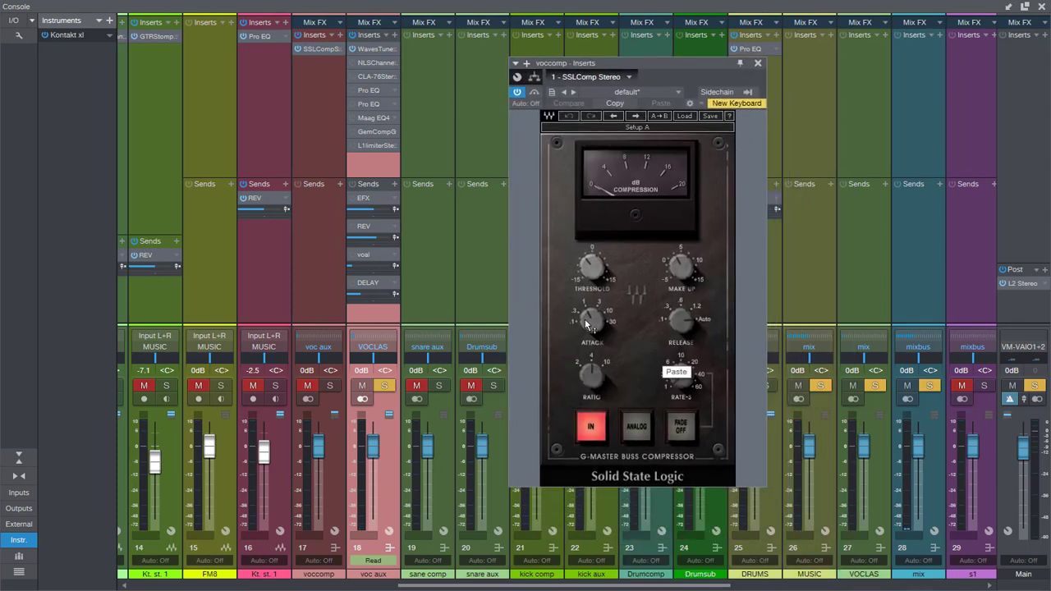
# Compare the vocal with the voccomp bus muted and unmuted, leave it unmuted, and close the SSLComp window.
pyautogui.click(308, 386)
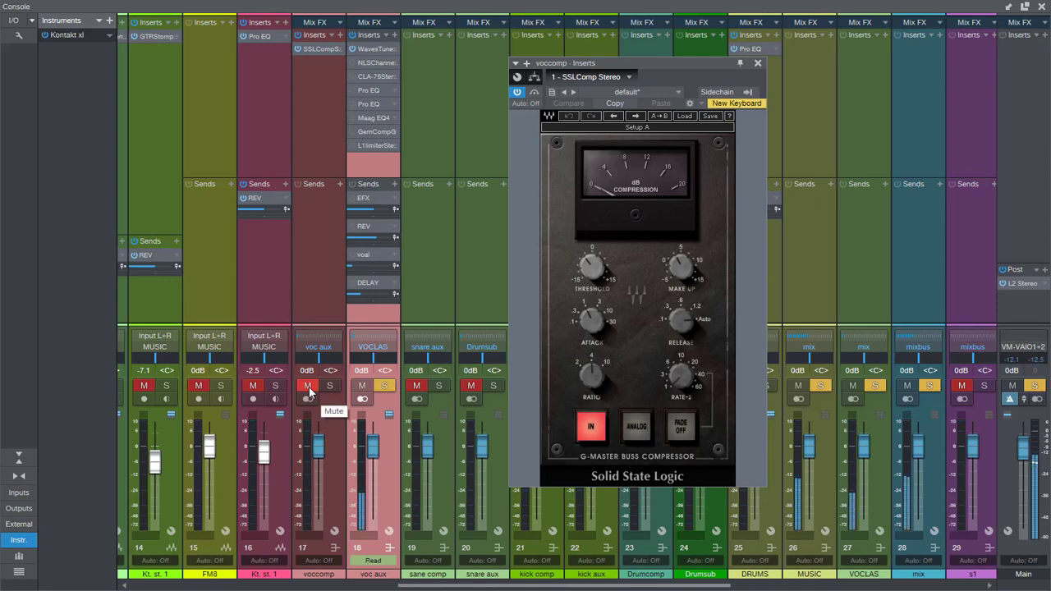
pyautogui.click(308, 392)
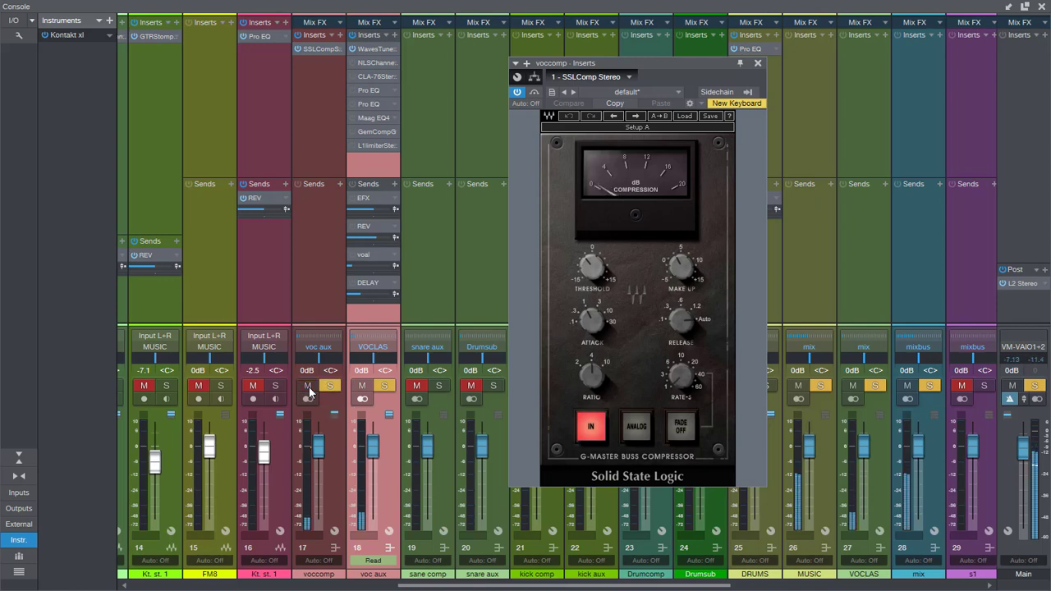
pyautogui.click(308, 389)
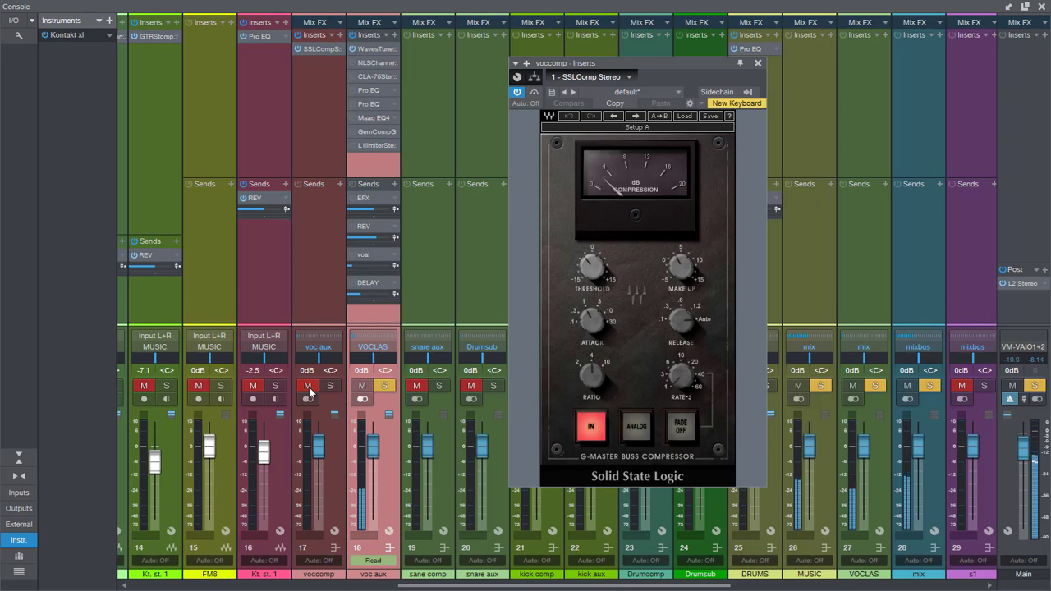
pyautogui.click(308, 389)
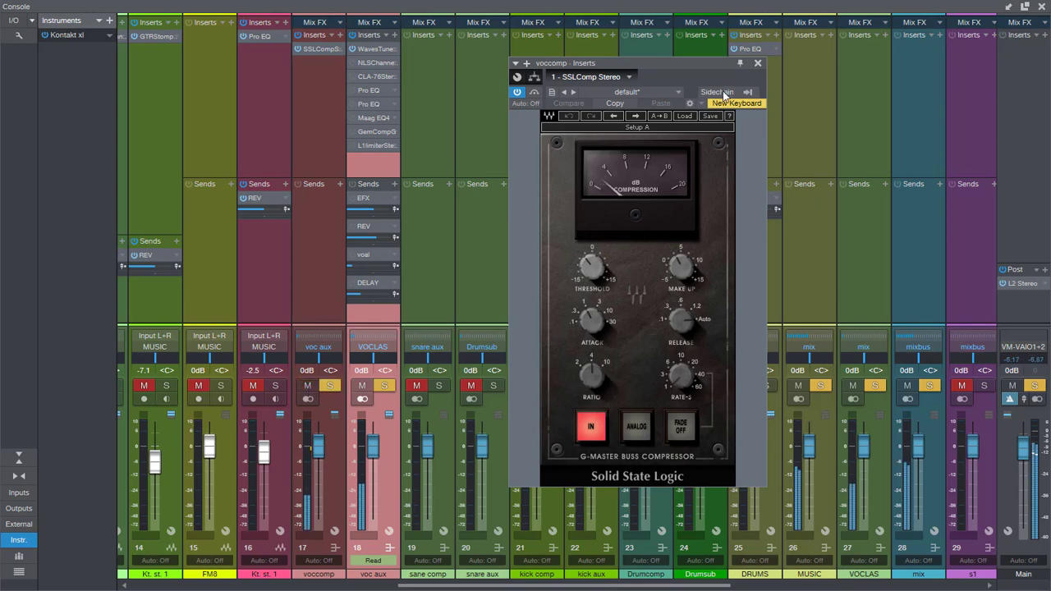
pyautogui.click(758, 63)
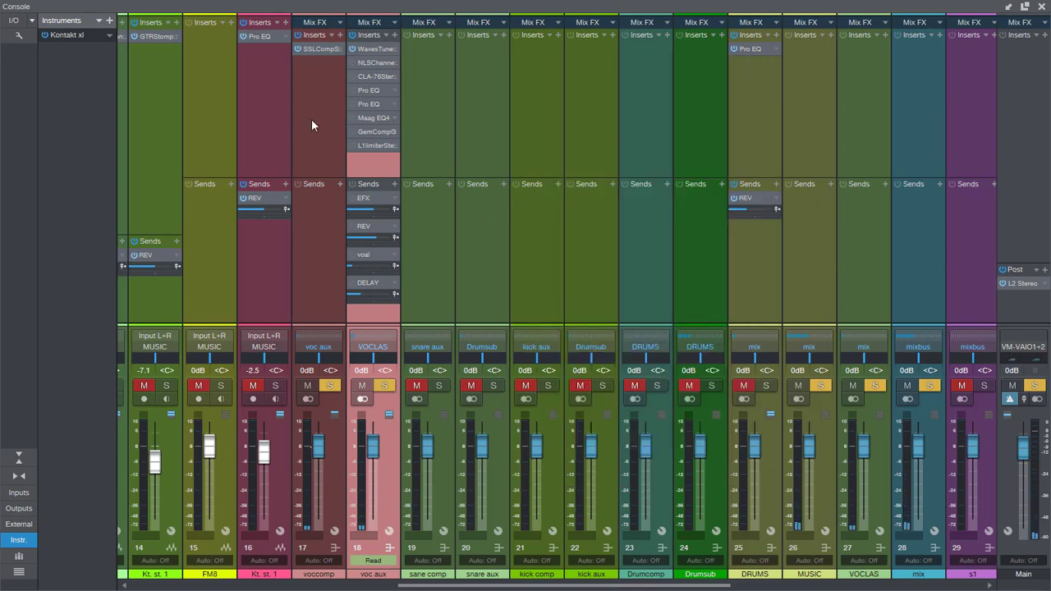
# Open the NLS Channel insert on voc aux and activate it.
pyautogui.click(369, 64)
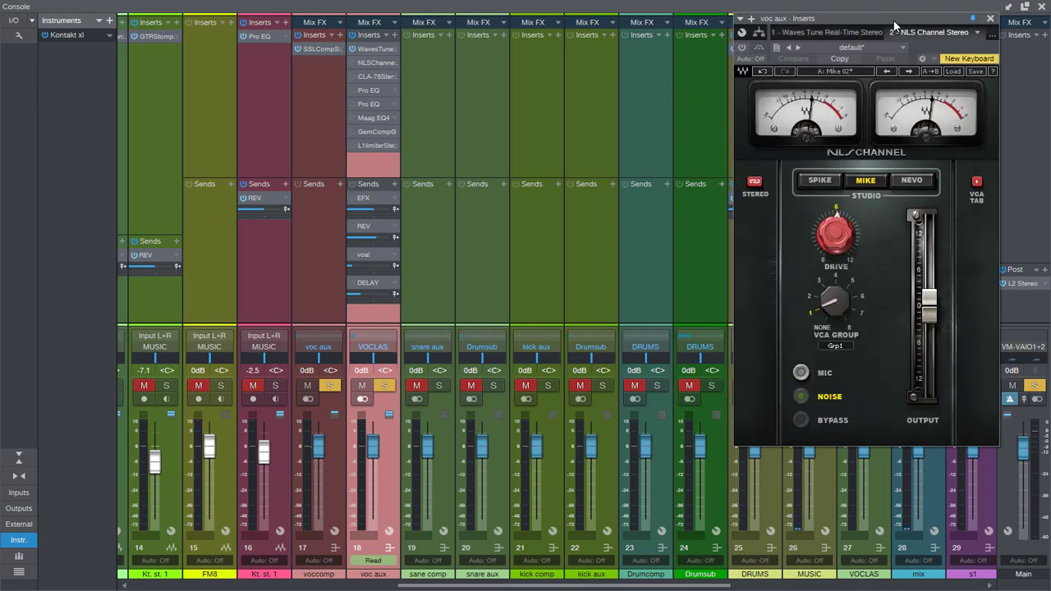
pyautogui.moveTo(895, 27); pyautogui.dragTo(655, 65)
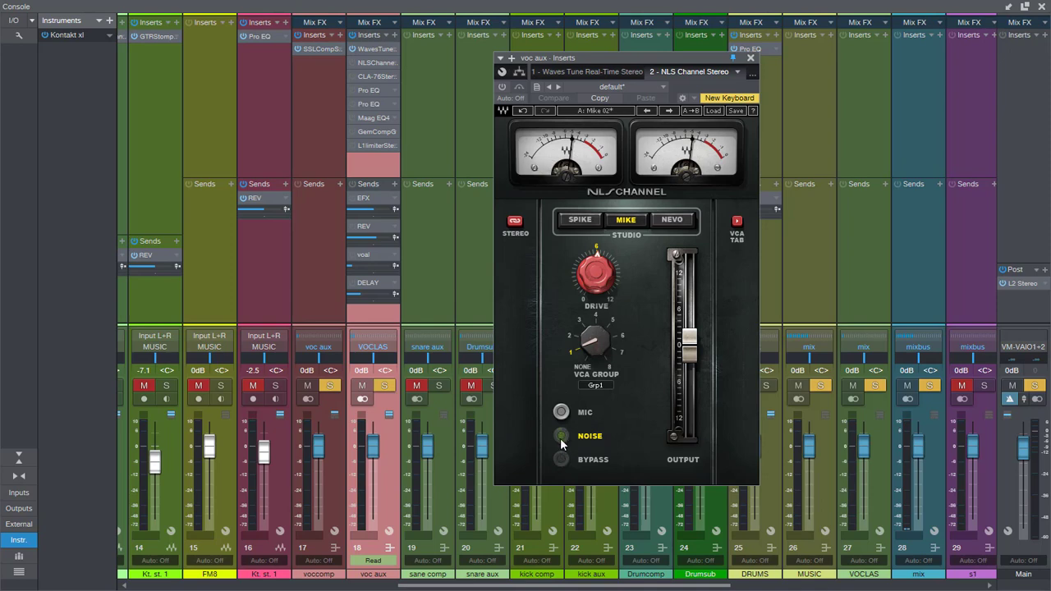
pyautogui.click(503, 87)
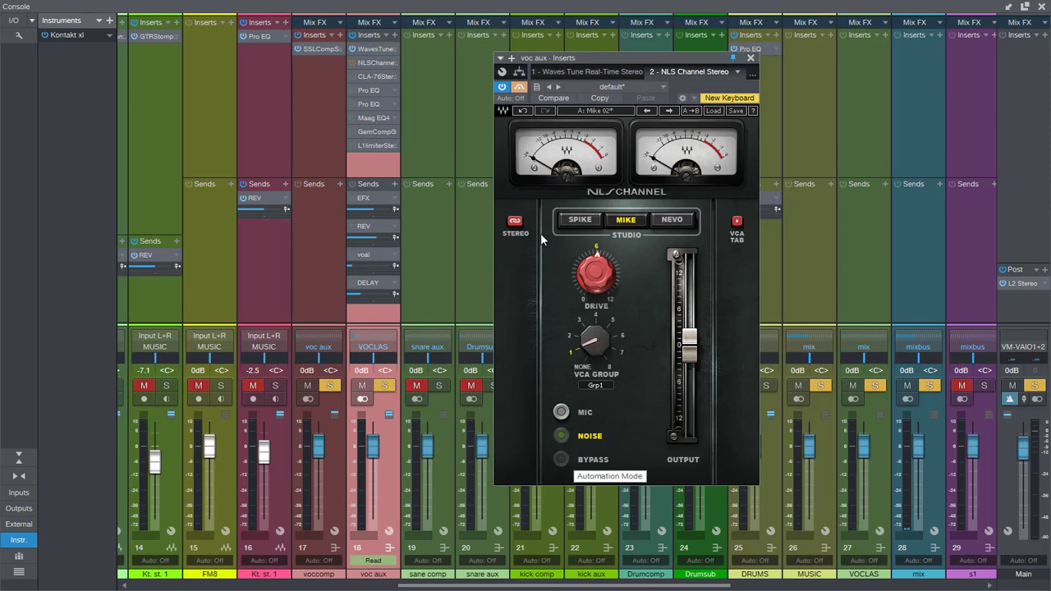
# Set the NLS Channel's VCA group to None and switch off its noise.
pyautogui.click(561, 413)
pyautogui.click(564, 437)
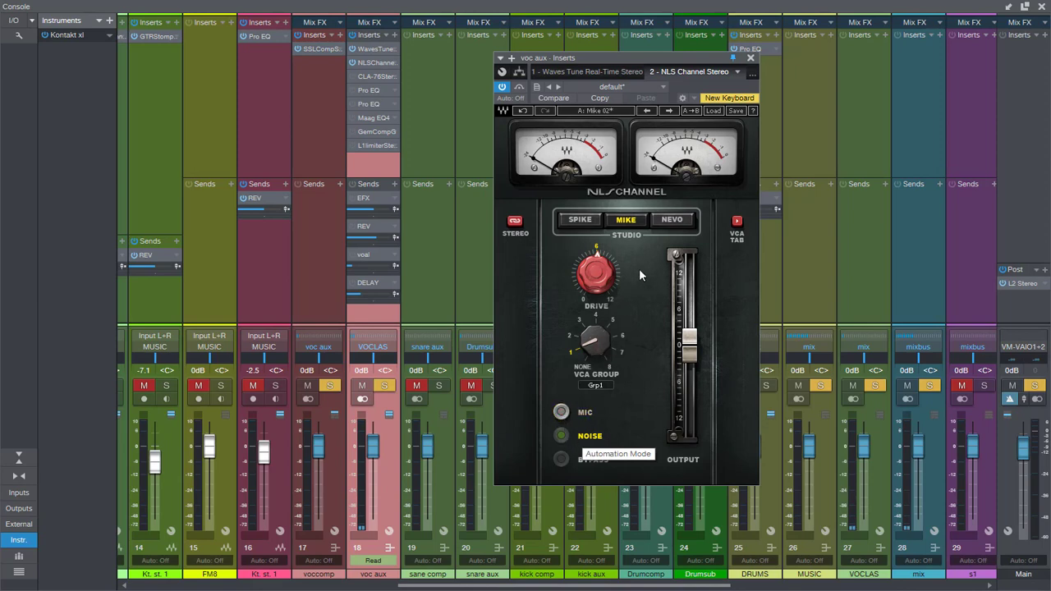
pyautogui.moveTo(594, 339); pyautogui.dragTo(601, 375)
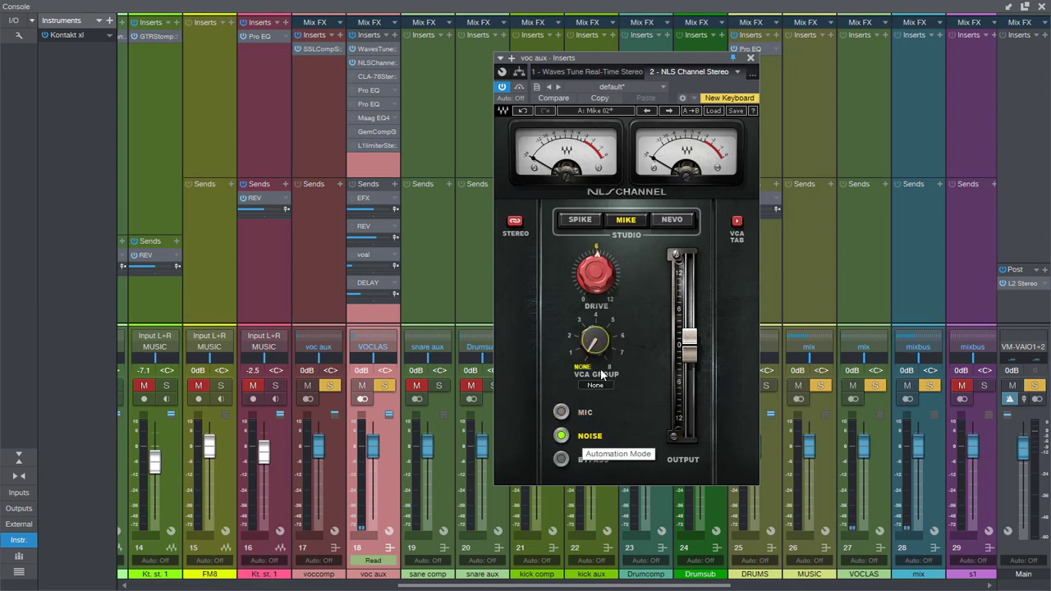
pyautogui.click(561, 436)
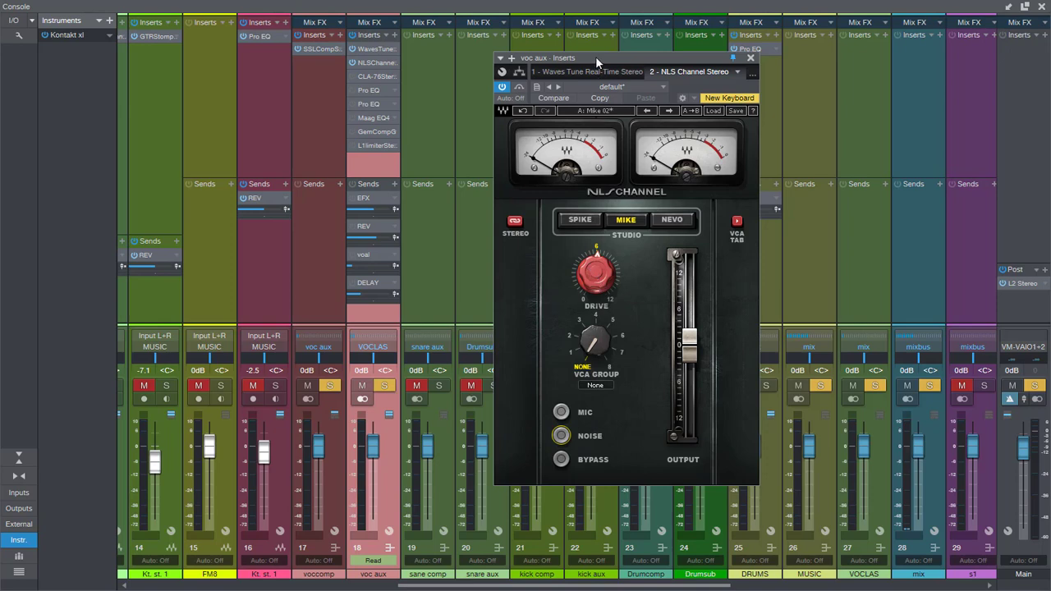
# Check the NLS Channel's drive setting and compare the playing vocal with the plug-in bypassed and active.
pyautogui.moveTo(596, 56)
pyautogui.mouseDown()
pyautogui.moveTo(640, 42)
pyautogui.moveTo(641, 78)
pyautogui.moveTo(582, 63)
pyautogui.mouseUp()
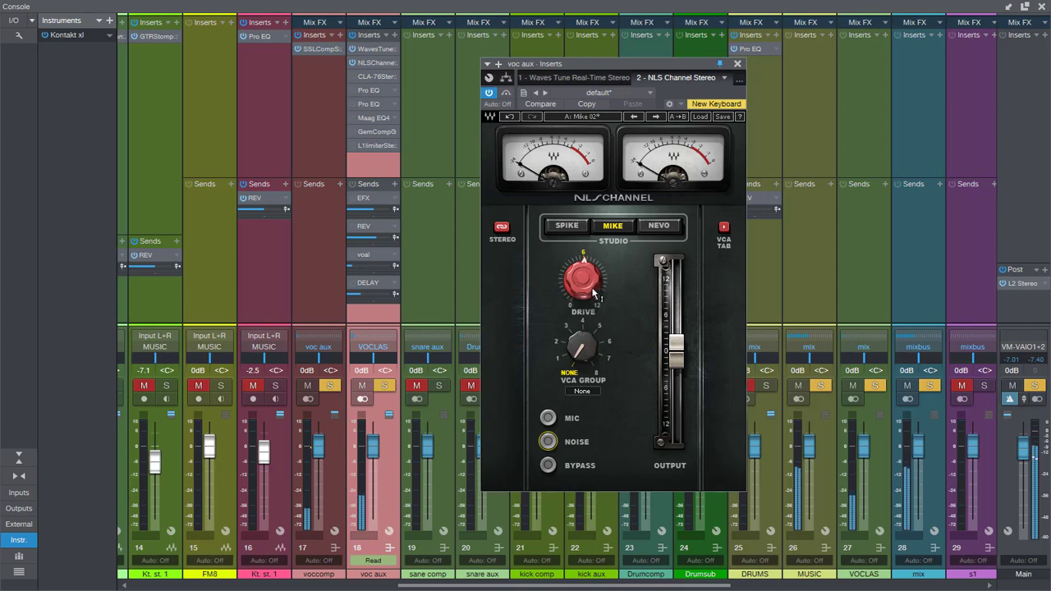
pyautogui.moveTo(587, 286)
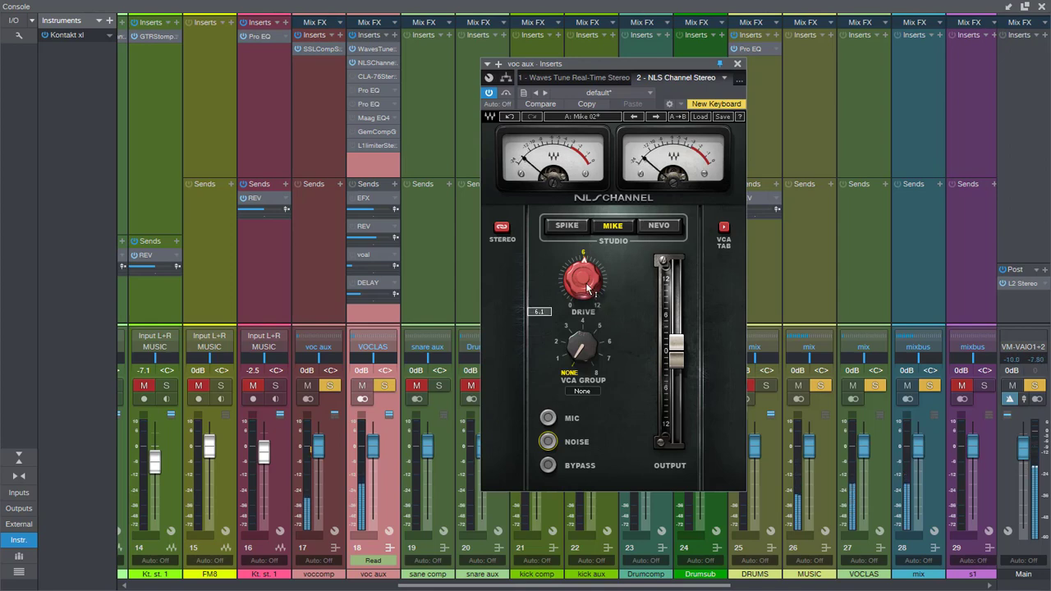
pyautogui.click(506, 93)
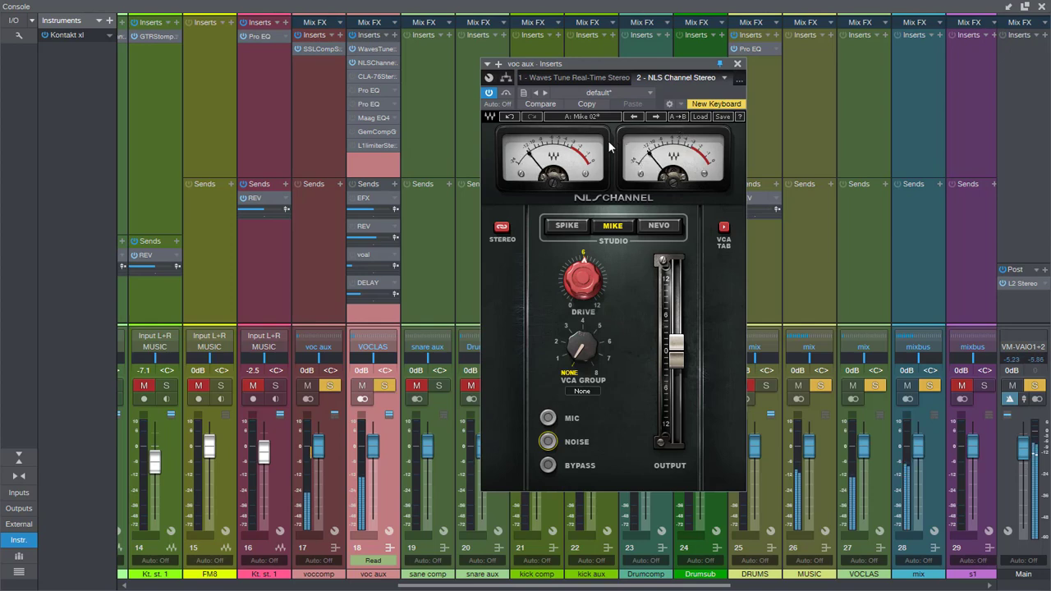
# Replace the NLS Channel window with the CLA-76 insert of voc aux and activate the compressor.
pyautogui.click(375, 76)
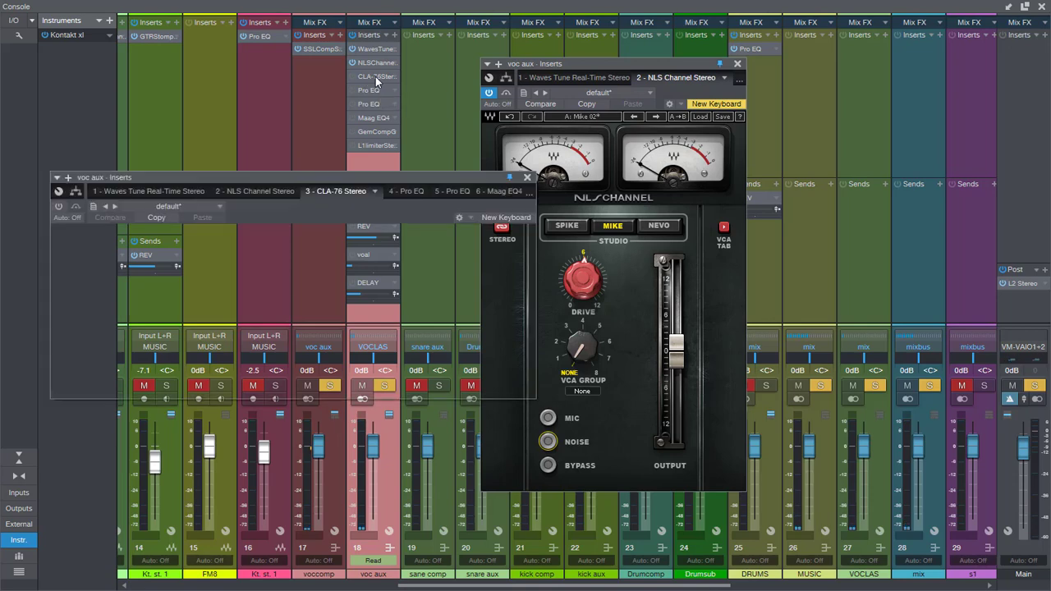
pyautogui.click(737, 64)
pyautogui.moveTo(473, 175); pyautogui.dragTo(476, 174)
pyautogui.moveTo(740, 129); pyautogui.dragTo(920, 90)
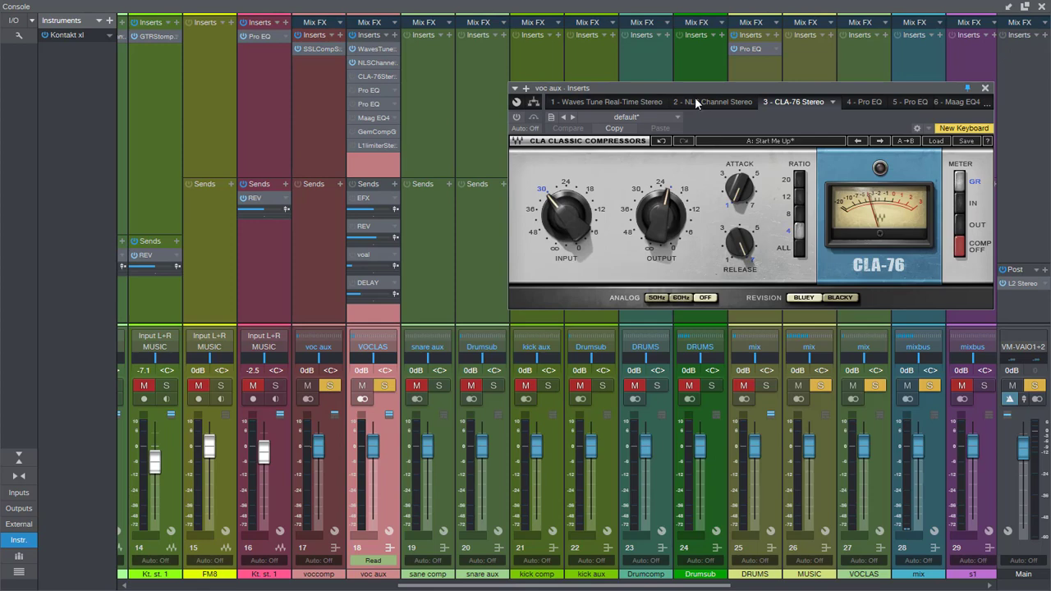
pyautogui.moveTo(686, 92); pyautogui.dragTo(680, 93)
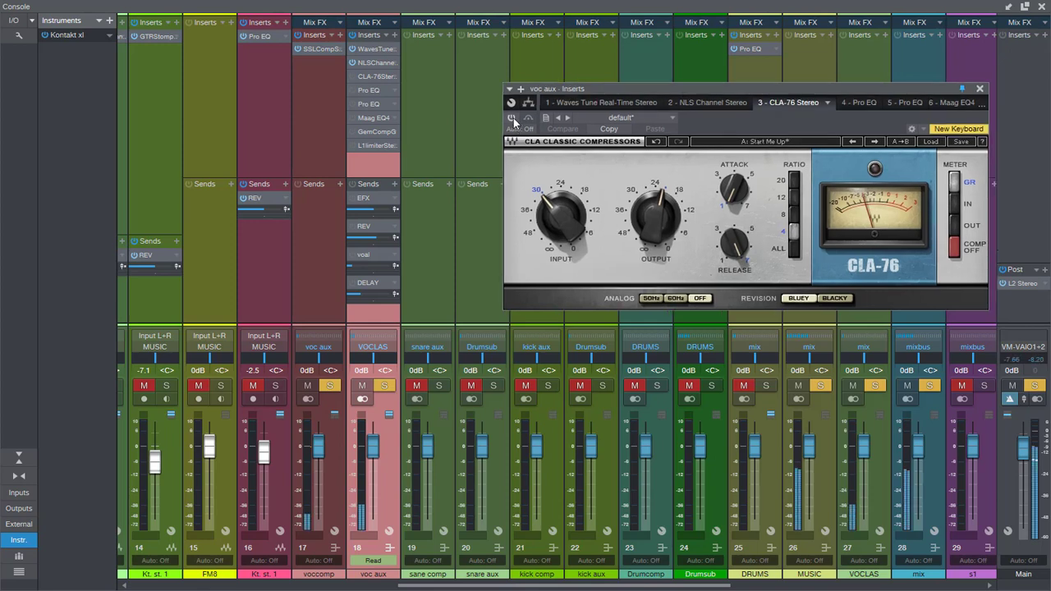
pyautogui.click(511, 118)
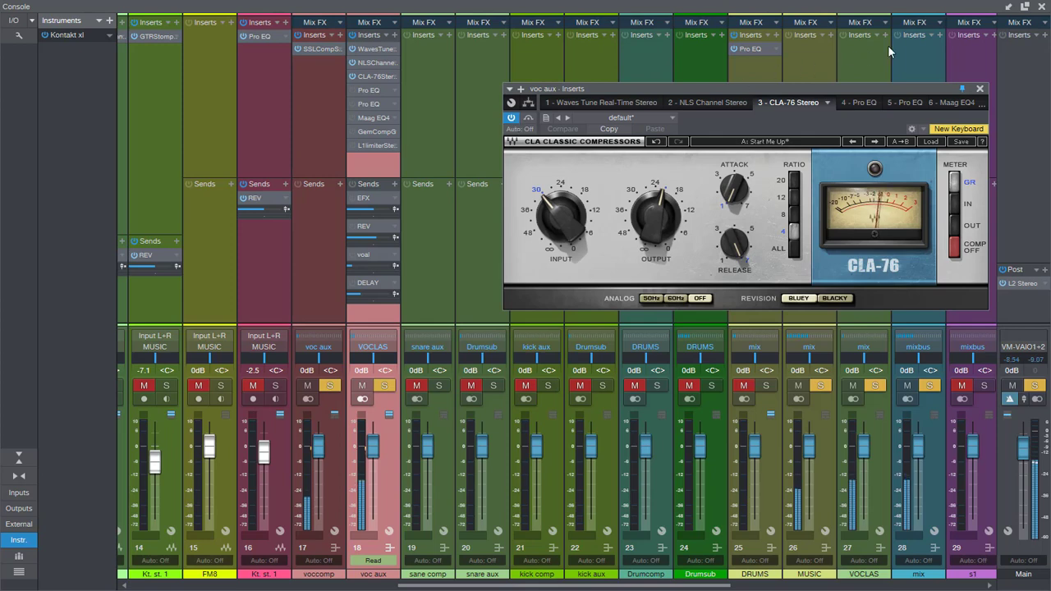
# Clear all solos and mutes in the arrangement and play the full mix from bar 8 with the CLA-76 in view.
pyautogui.click(1039, 6)
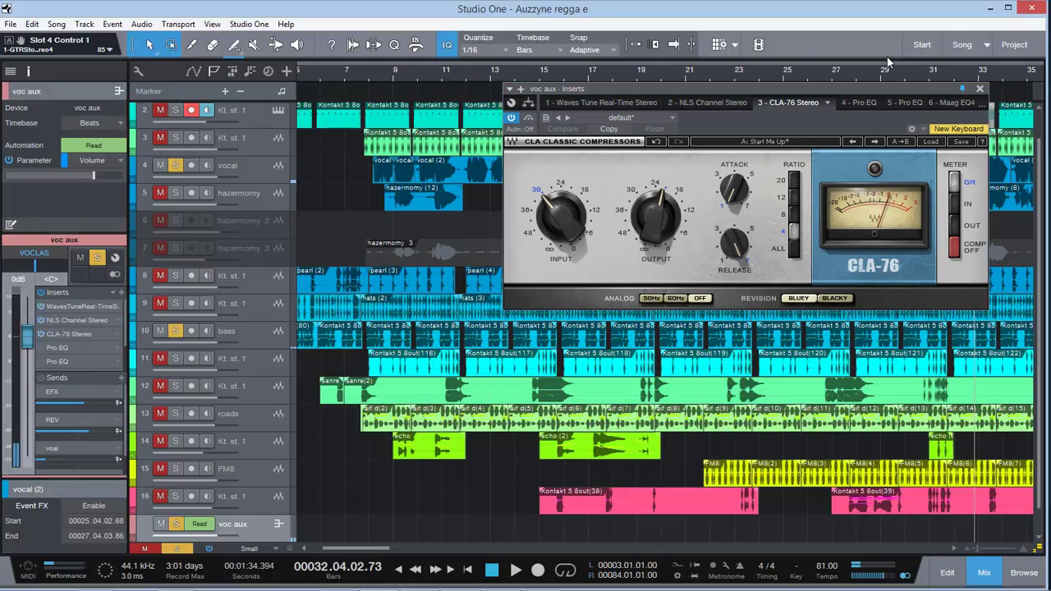
pyautogui.click(176, 548)
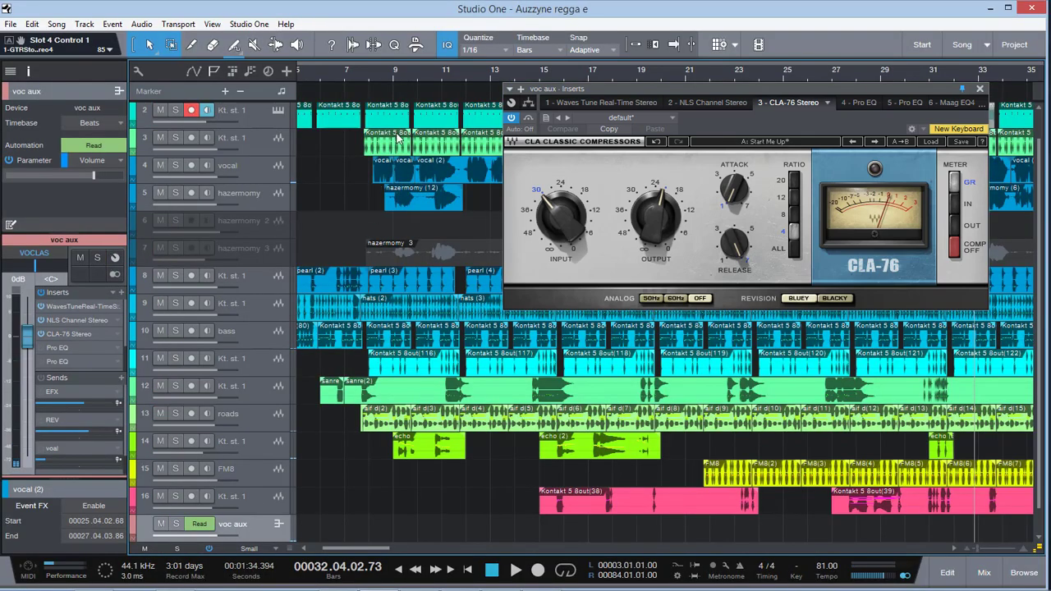
pyautogui.click(397, 82)
pyautogui.click(378, 82)
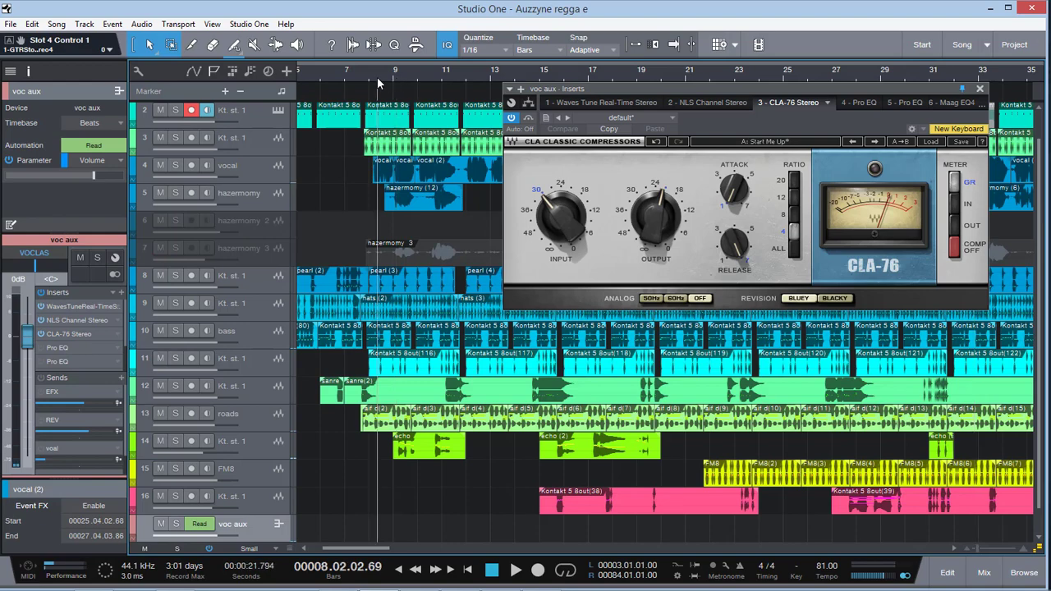
pyautogui.press('space')
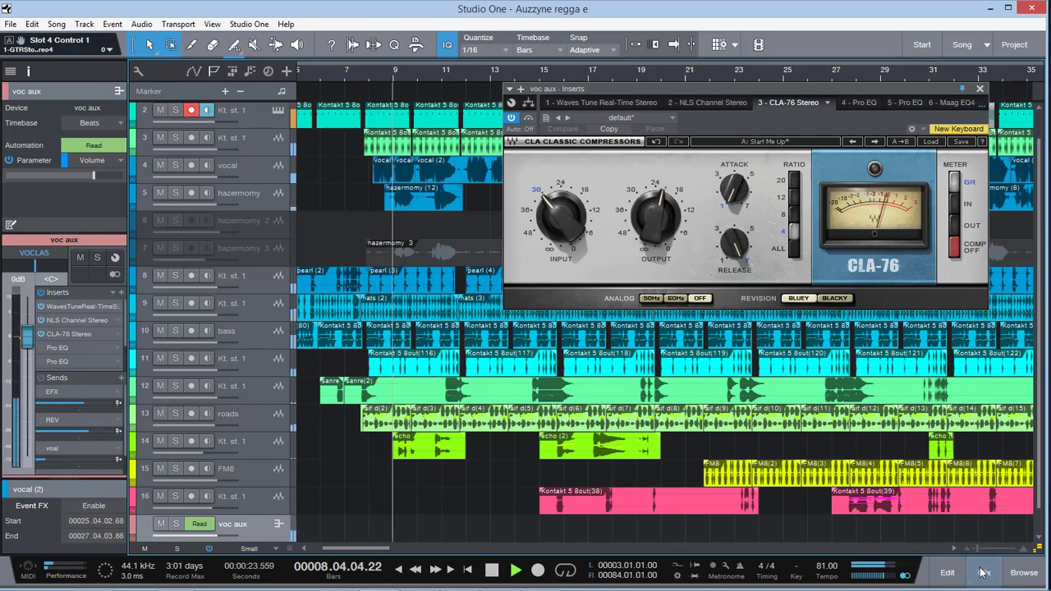
pyautogui.press('F3')
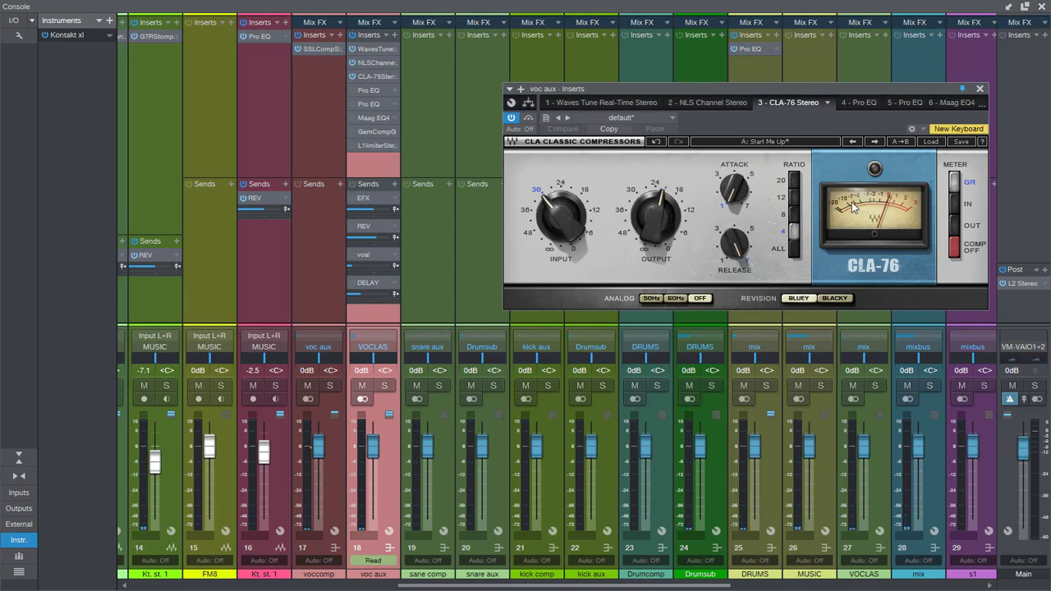
pyautogui.click(1042, 7)
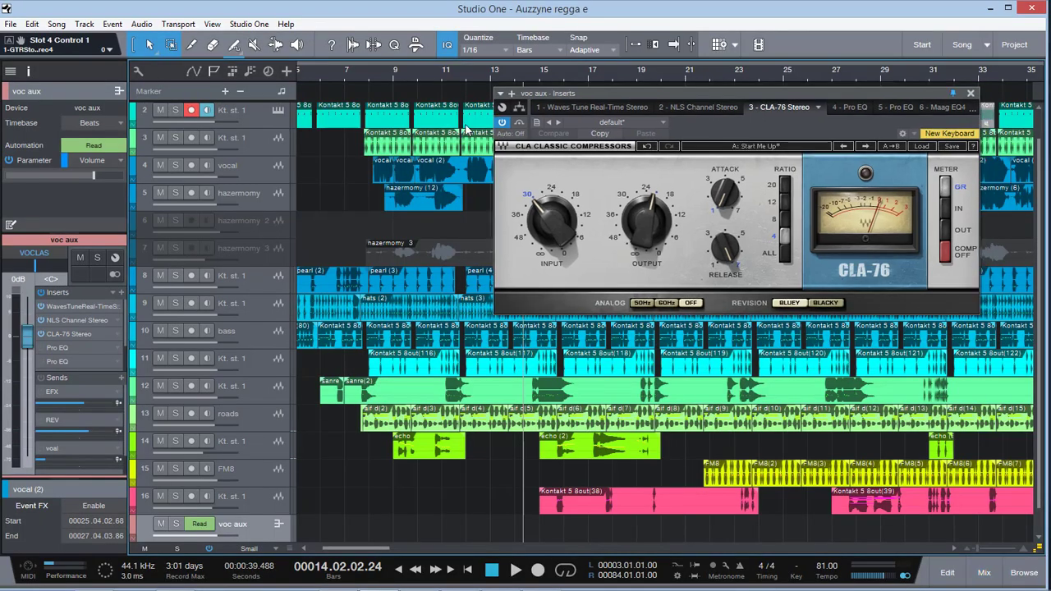
# Zoom out to the whole song and audition the full mix from around bars 33, 39 and 47.
pyautogui.click(977, 550)
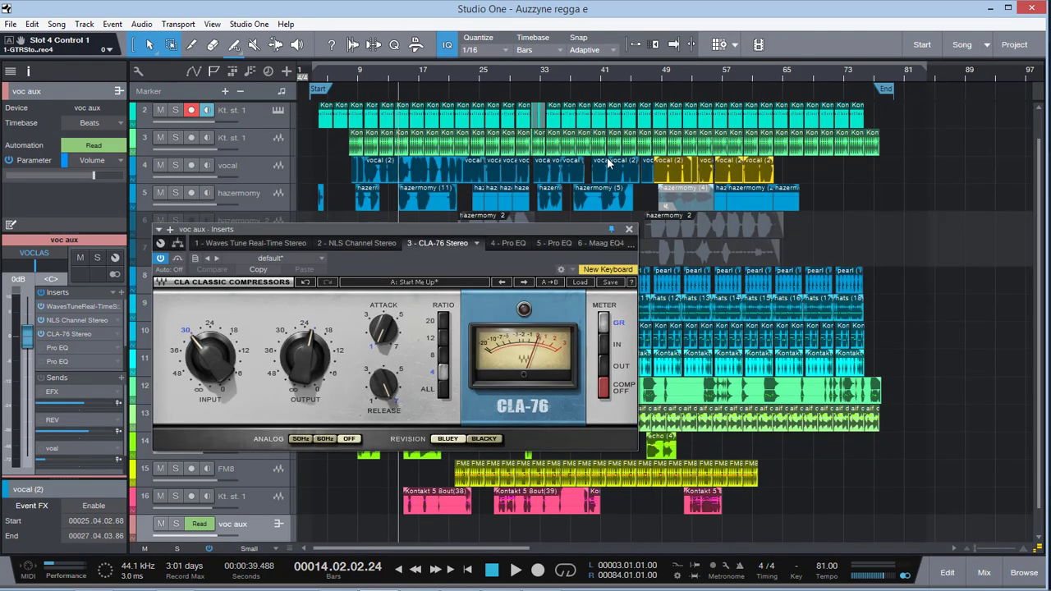
pyautogui.click(538, 77)
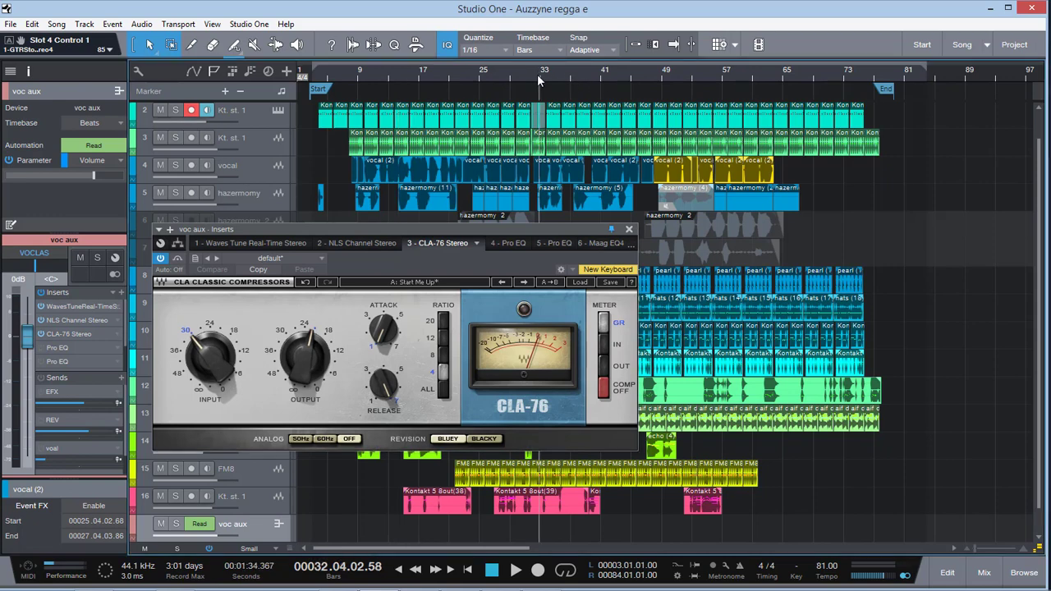
pyautogui.press('space')
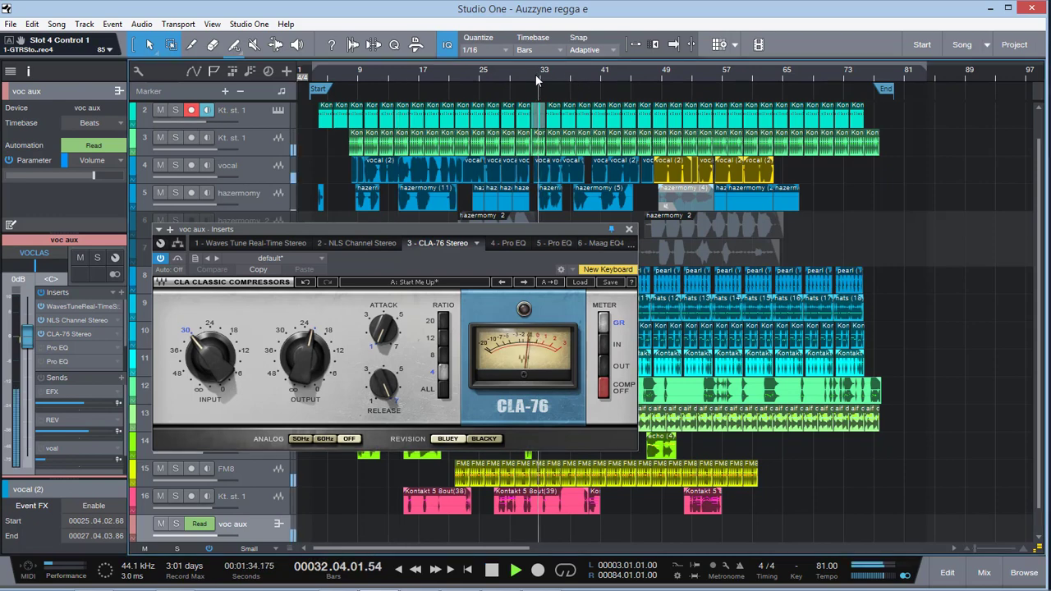
pyautogui.press('space')
pyautogui.click(587, 74)
pyautogui.press('space')
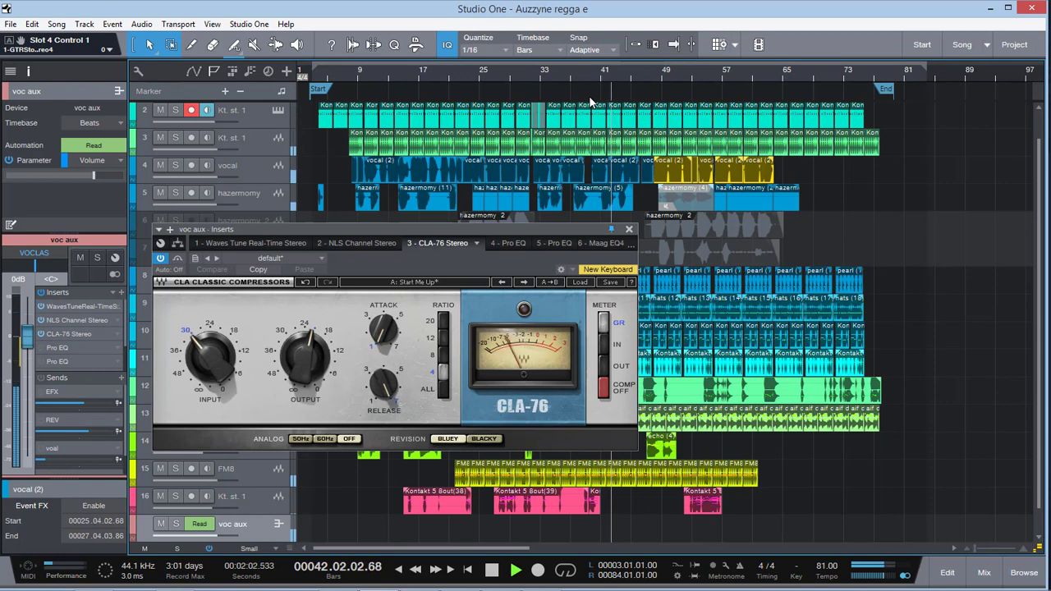
pyautogui.press('space')
pyautogui.click(651, 78)
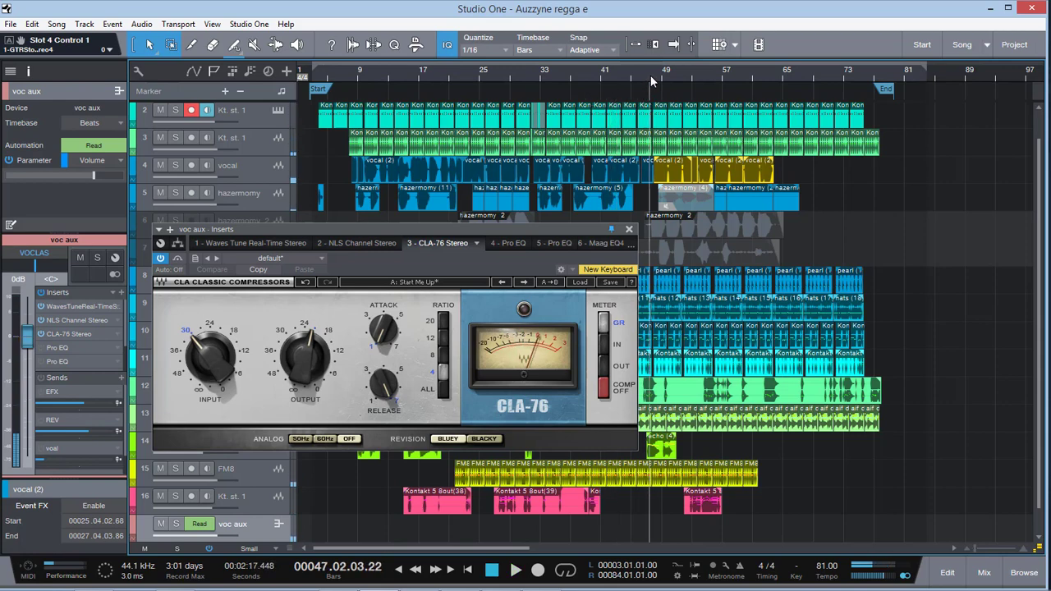
pyautogui.press('space')
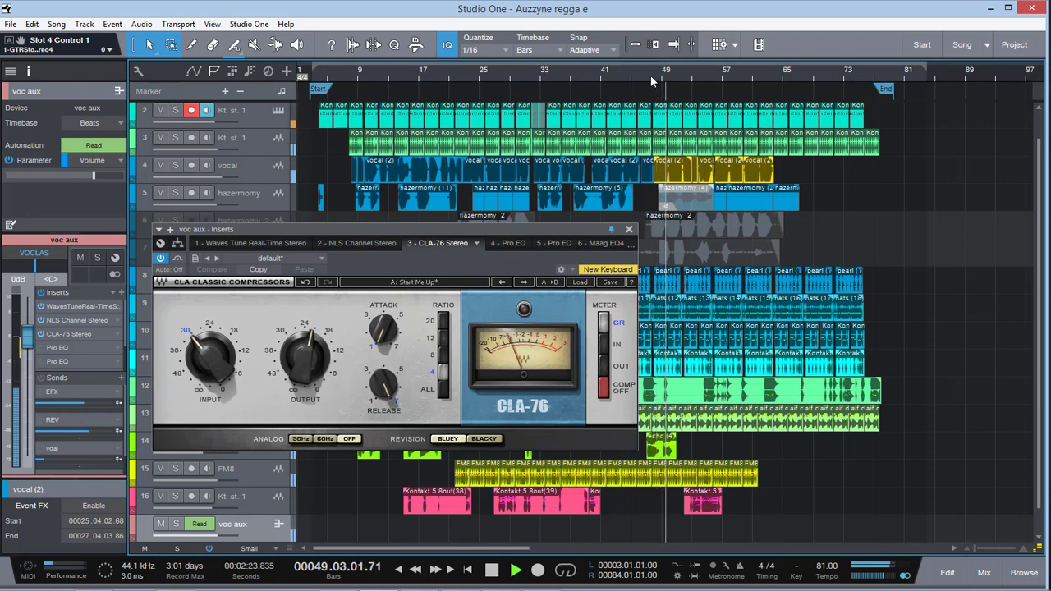
pyautogui.press('space')
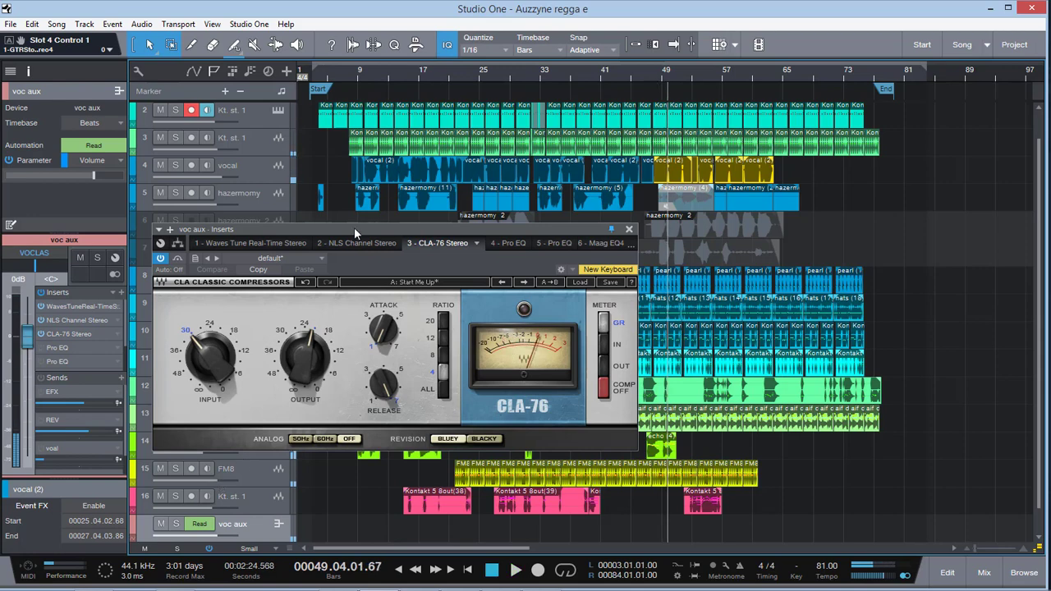
# Shift the CLA-76 window clear of the track headers, solo the vocal track and play it from around bar 47.
pyautogui.moveTo(344, 230); pyautogui.dragTo(347, 229)
pyautogui.moveTo(425, 202); pyautogui.dragTo(424, 200)
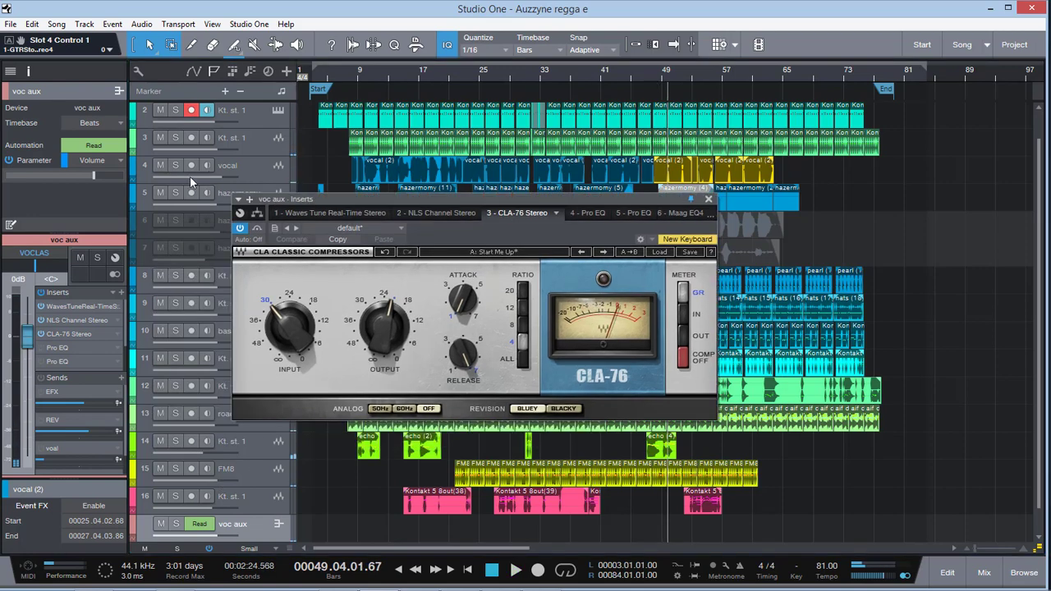
pyautogui.press('s')
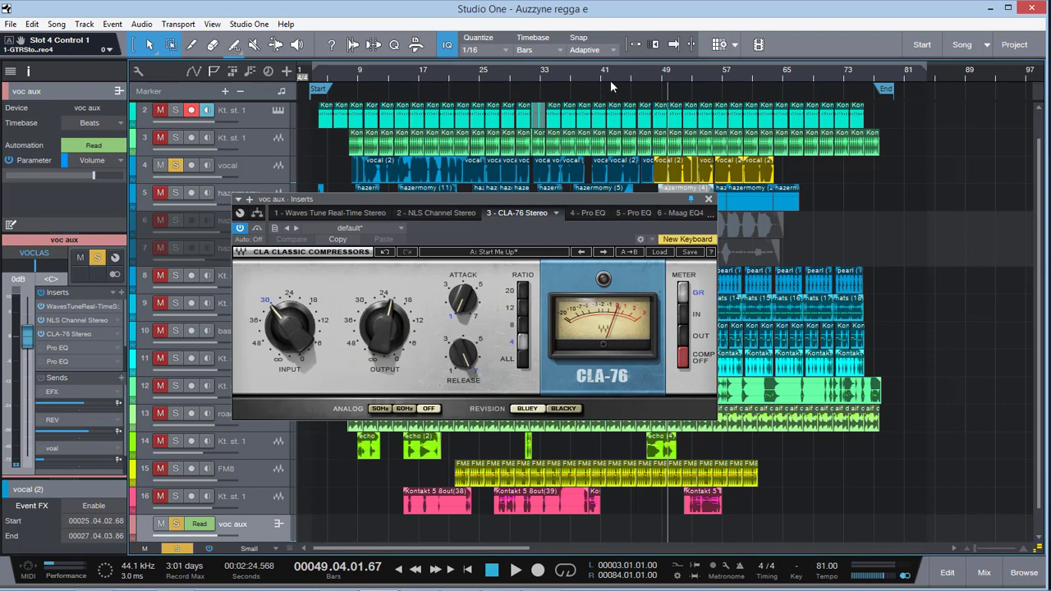
pyautogui.click(652, 76)
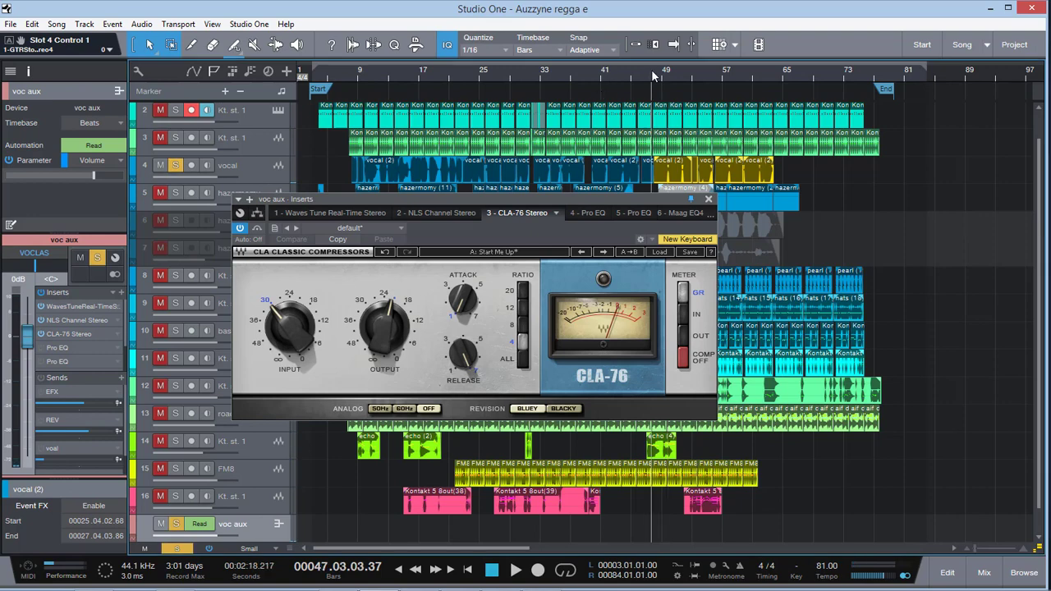
pyautogui.press('space')
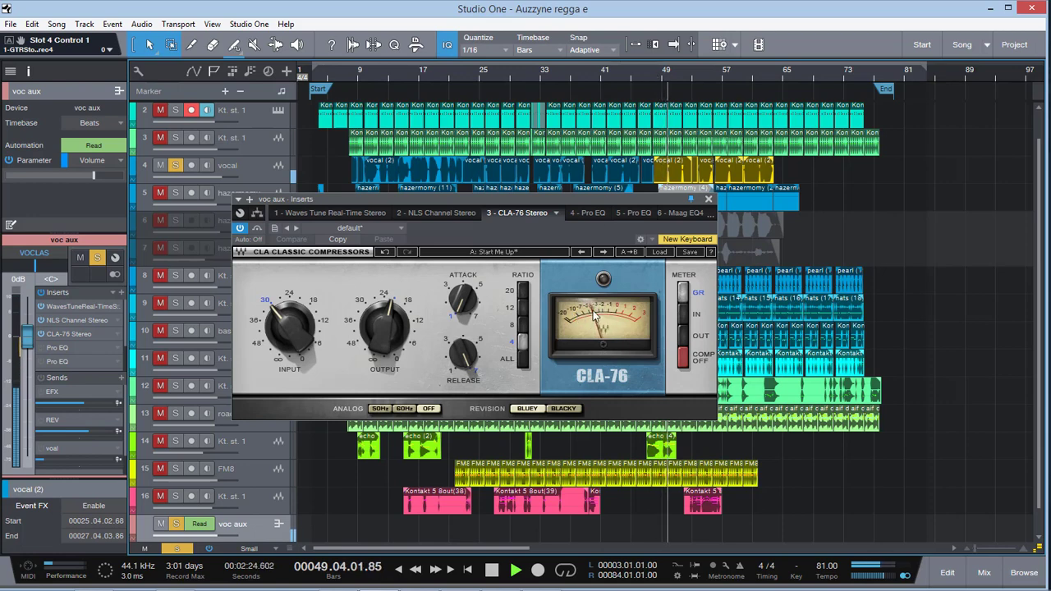
pyautogui.press('space')
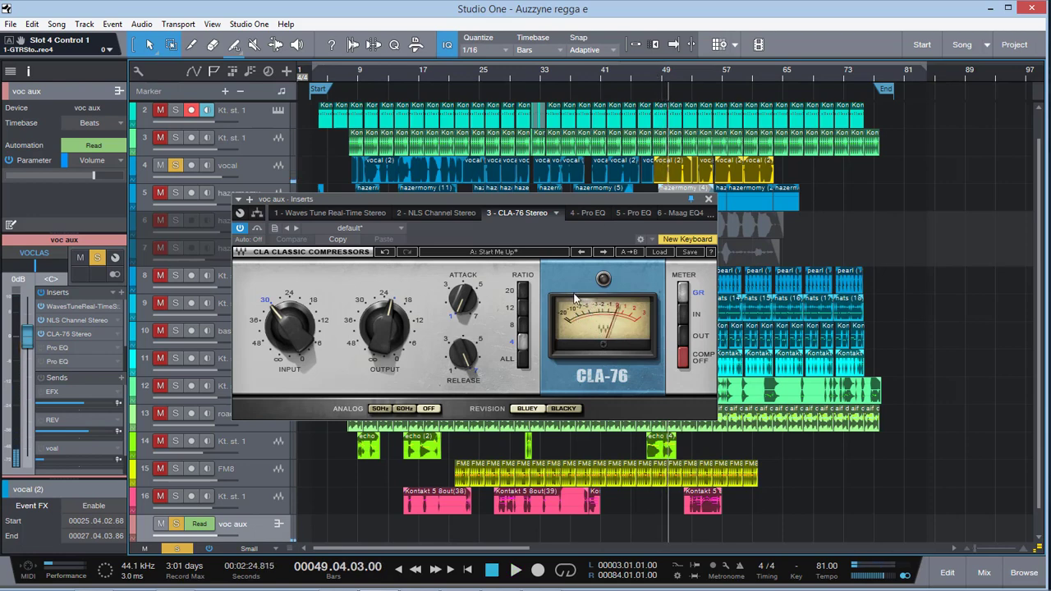
# Reposition the CLA-76 window clear of the timeline and replay the soloed vocal from around bar 48.
pyautogui.moveTo(555, 194); pyautogui.dragTo(578, 207)
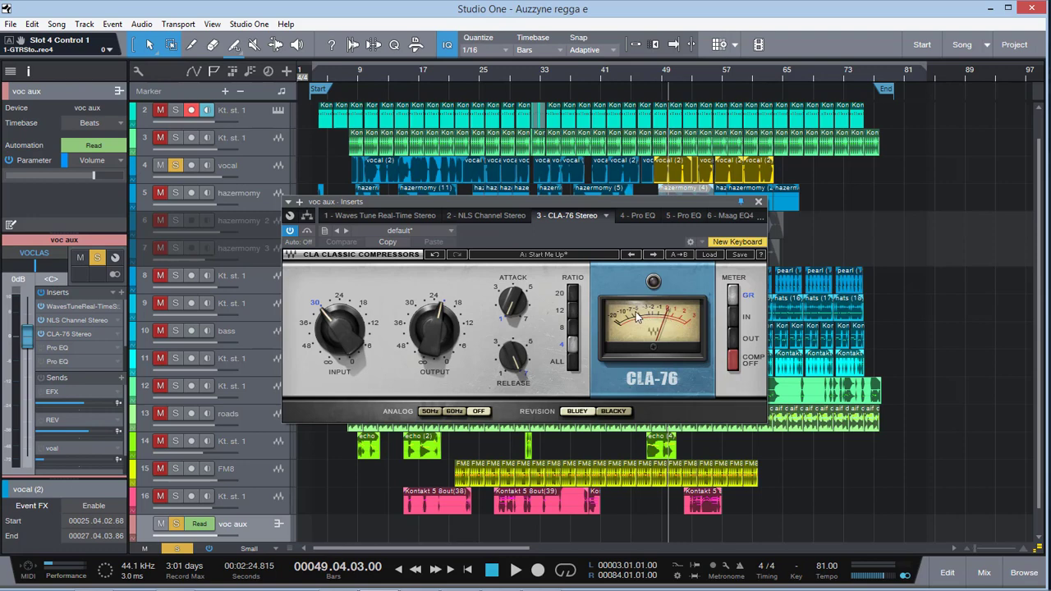
pyautogui.moveTo(576, 206); pyautogui.dragTo(523, 215)
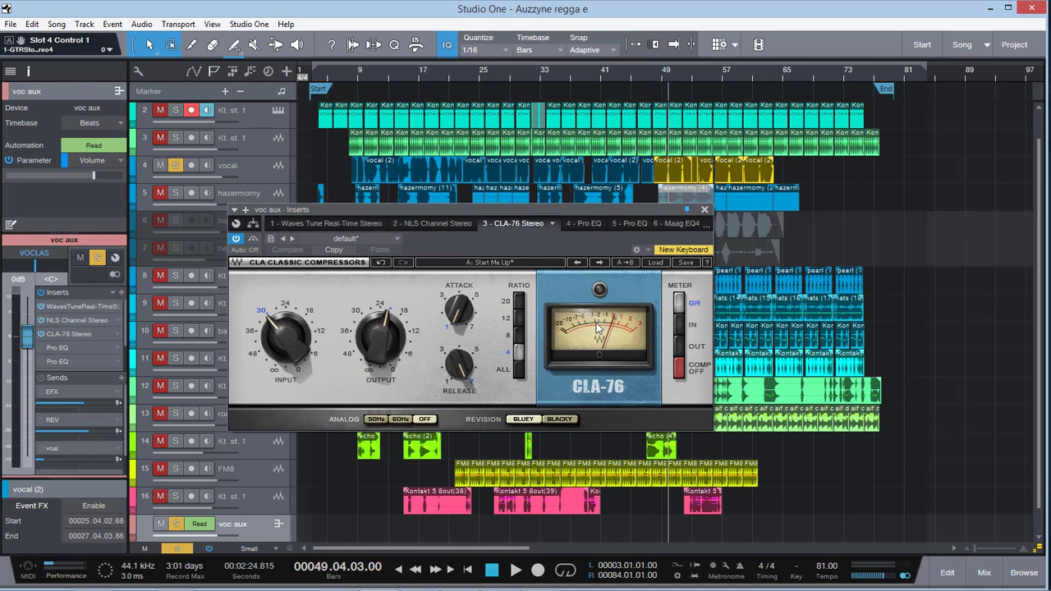
pyautogui.moveTo(592, 211); pyautogui.dragTo(556, 222)
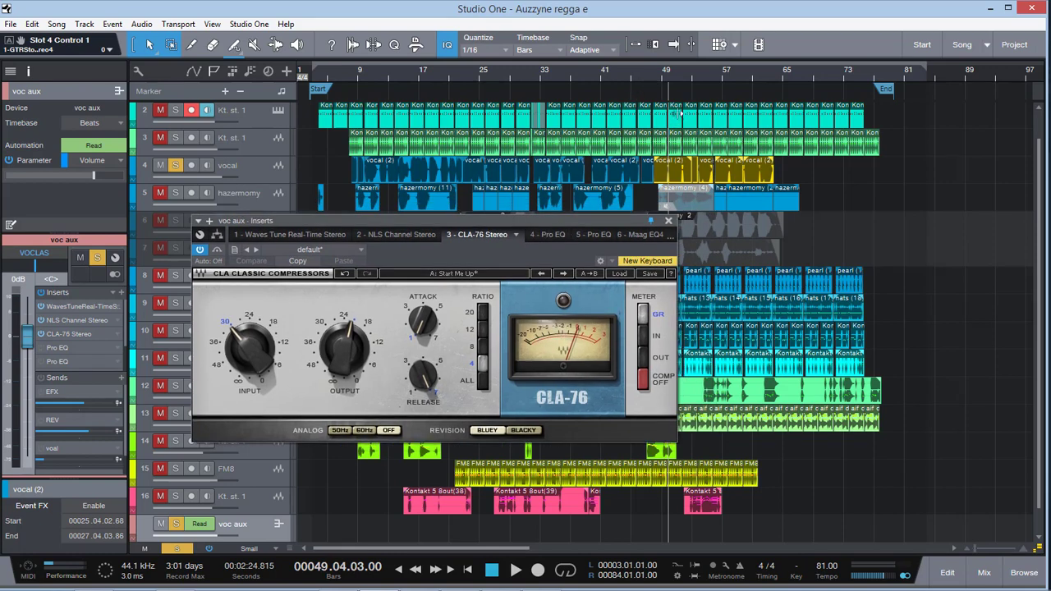
pyautogui.click(659, 80)
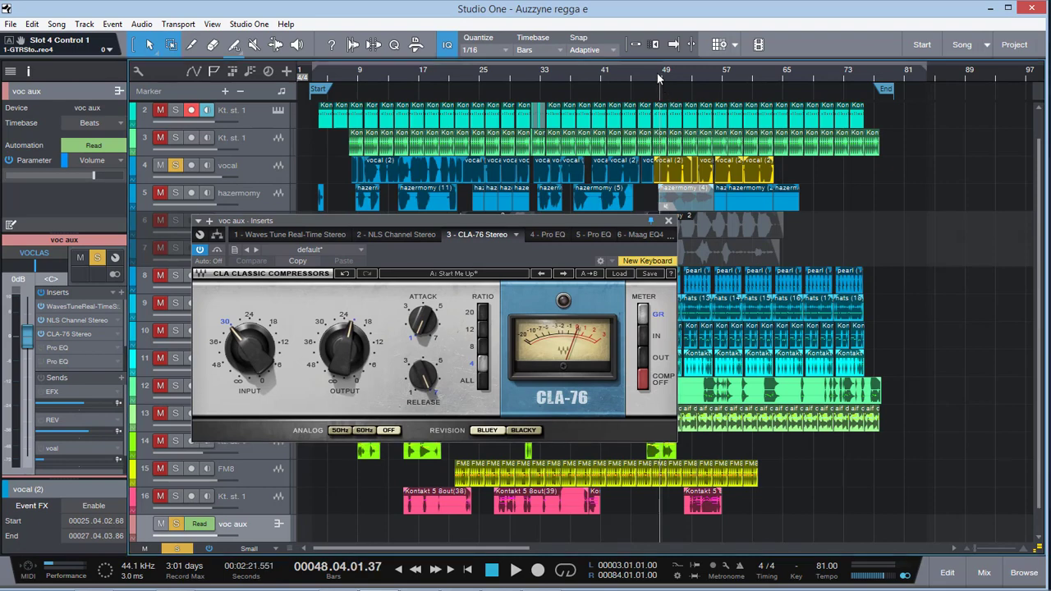
pyautogui.press('space')
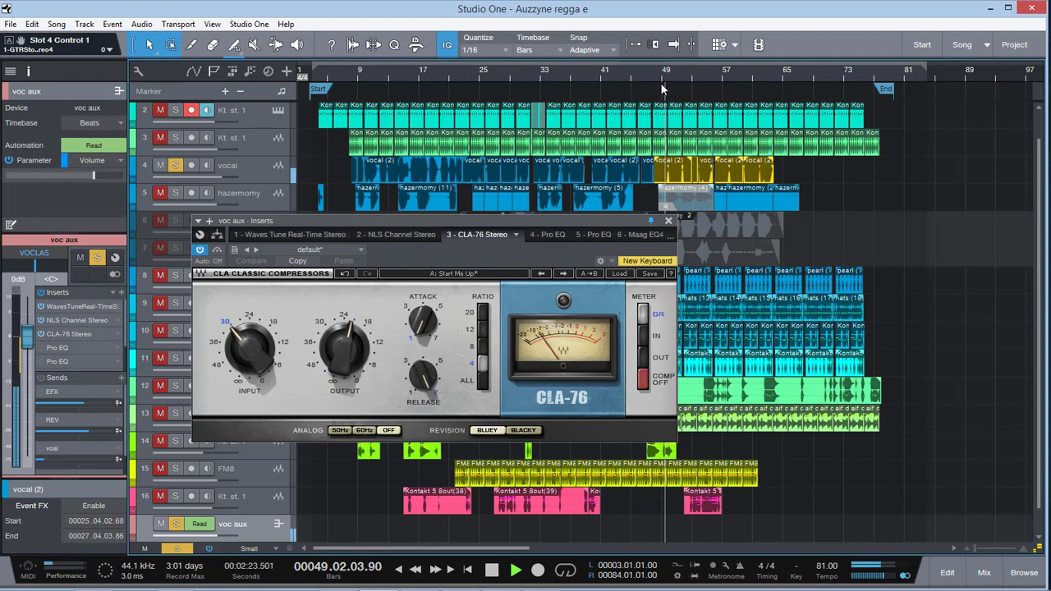
# Show the mixing console with the CLA-76 window beside the voc aux strip, solo the voccomp channel and play the vocal.
pyautogui.click(983, 572)
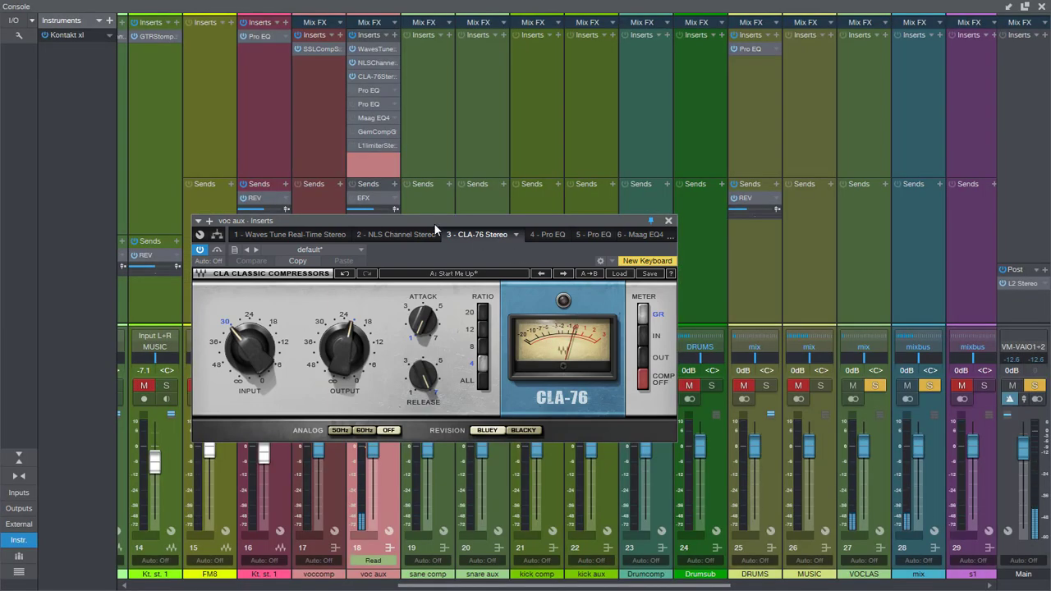
pyautogui.moveTo(434, 224); pyautogui.dragTo(683, 84)
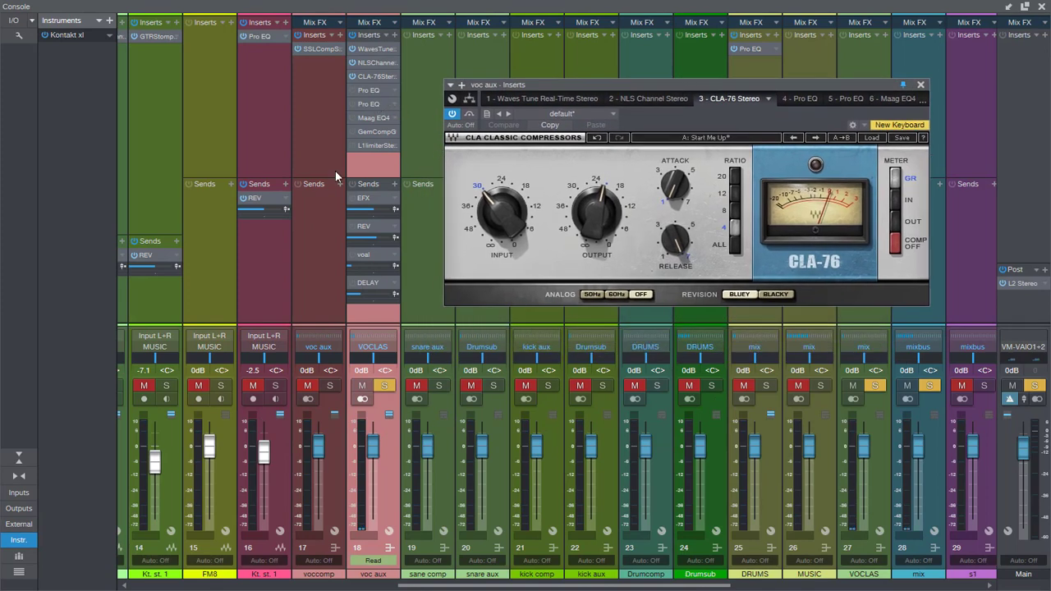
pyautogui.click(316, 383)
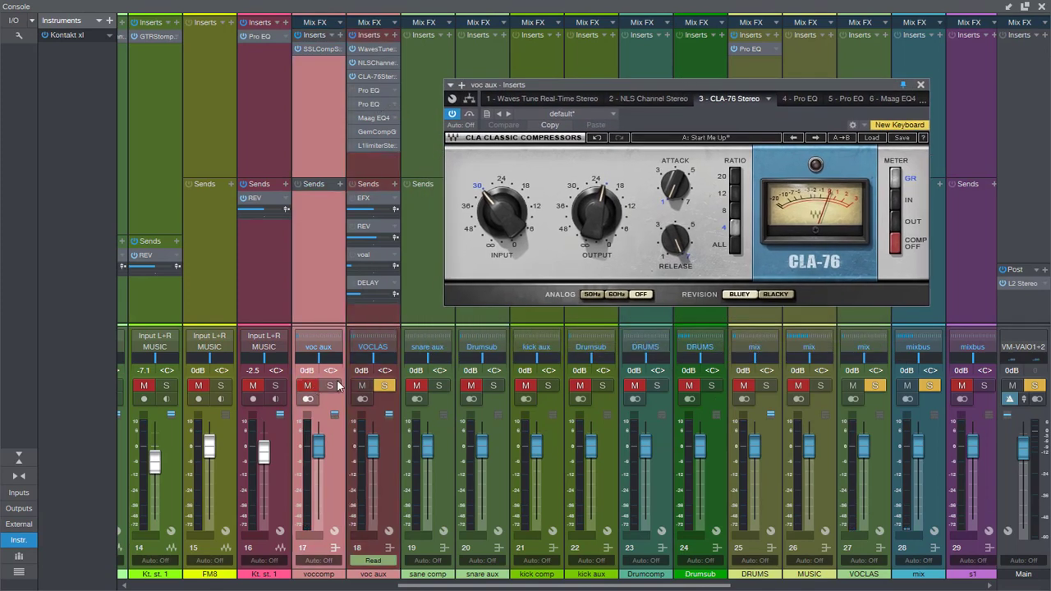
pyautogui.click(331, 386)
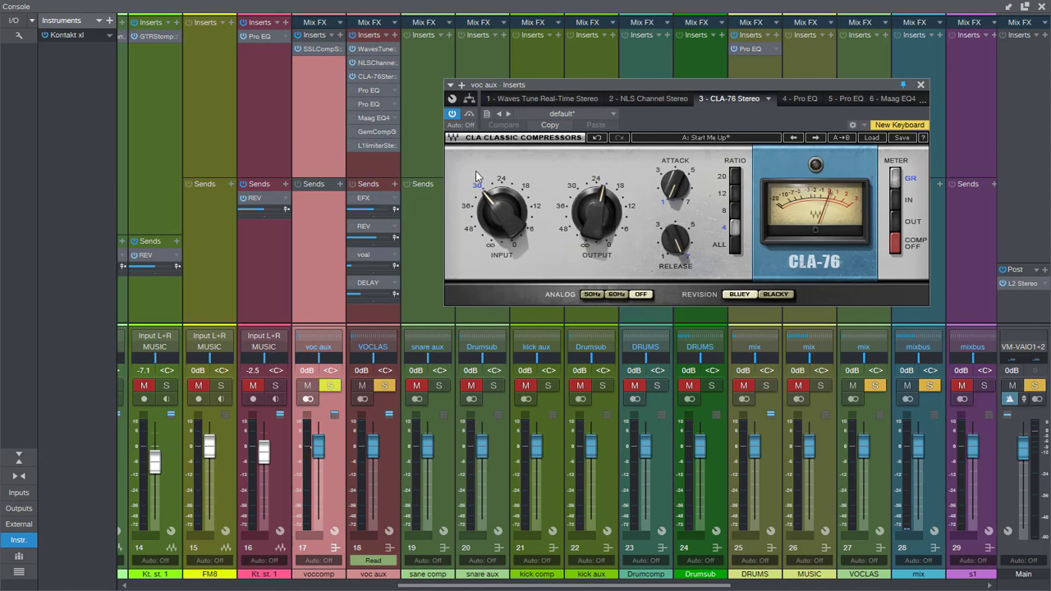
pyautogui.press('space')
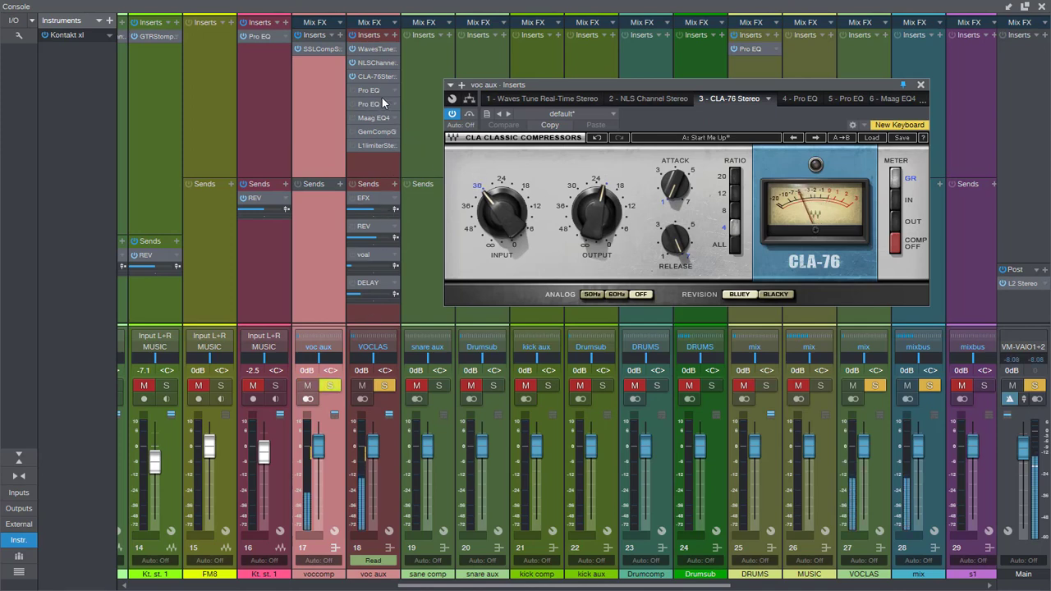
# Compare the vocal with the CLA-76 bypassed and active, keeping its window clear of the voc aux inserts.
pyautogui.click(467, 115)
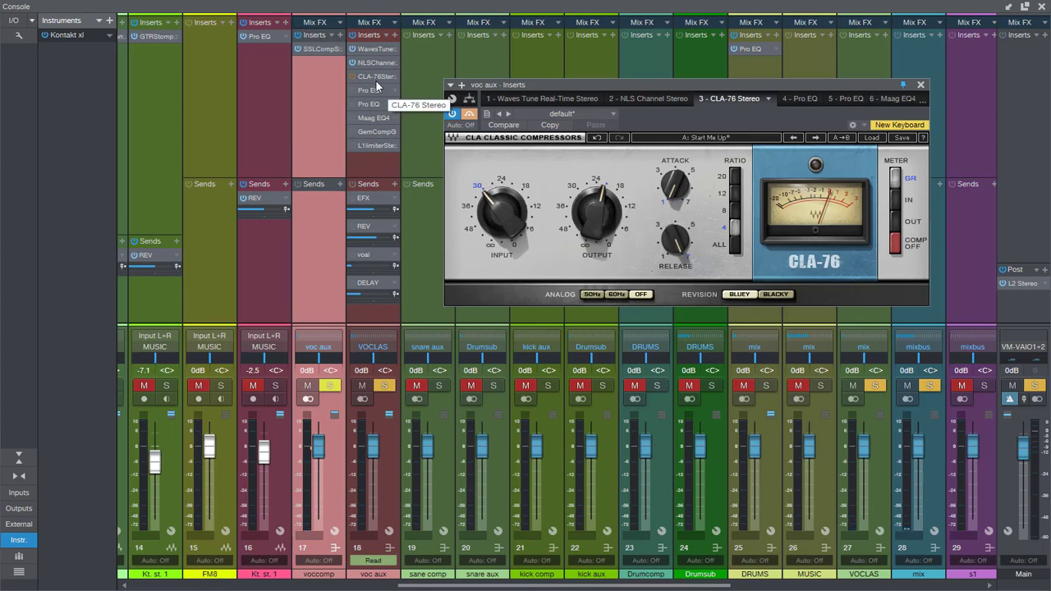
pyautogui.click(451, 115)
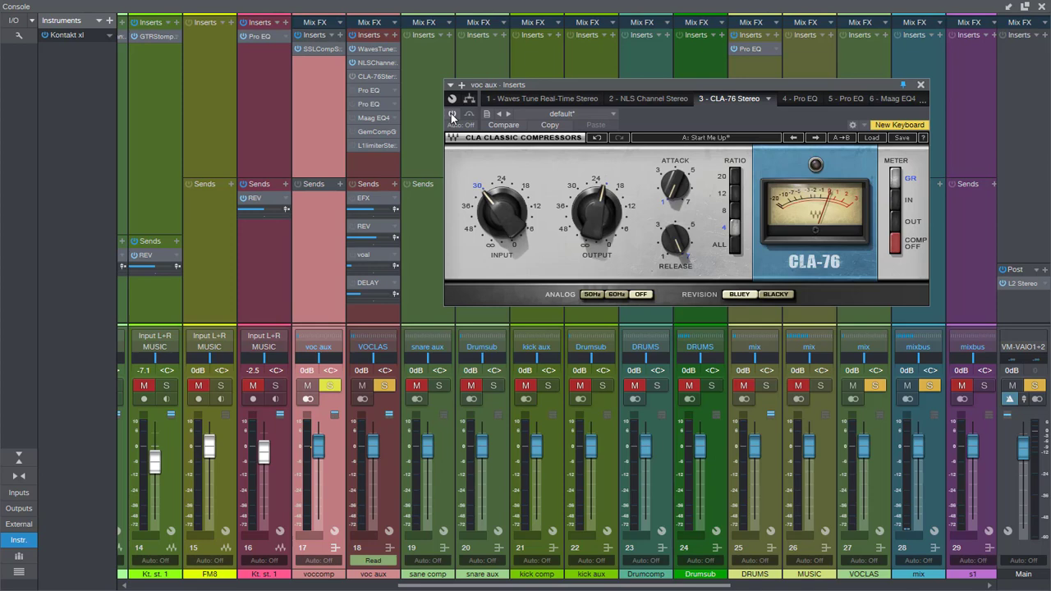
pyautogui.click(451, 115)
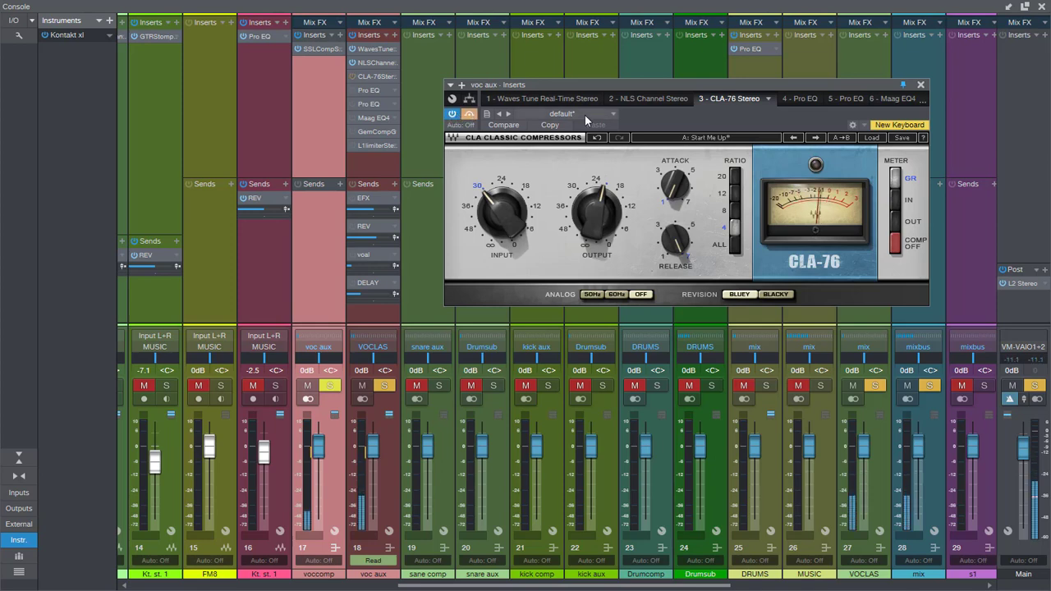
pyautogui.moveTo(590, 79); pyautogui.dragTo(486, 93)
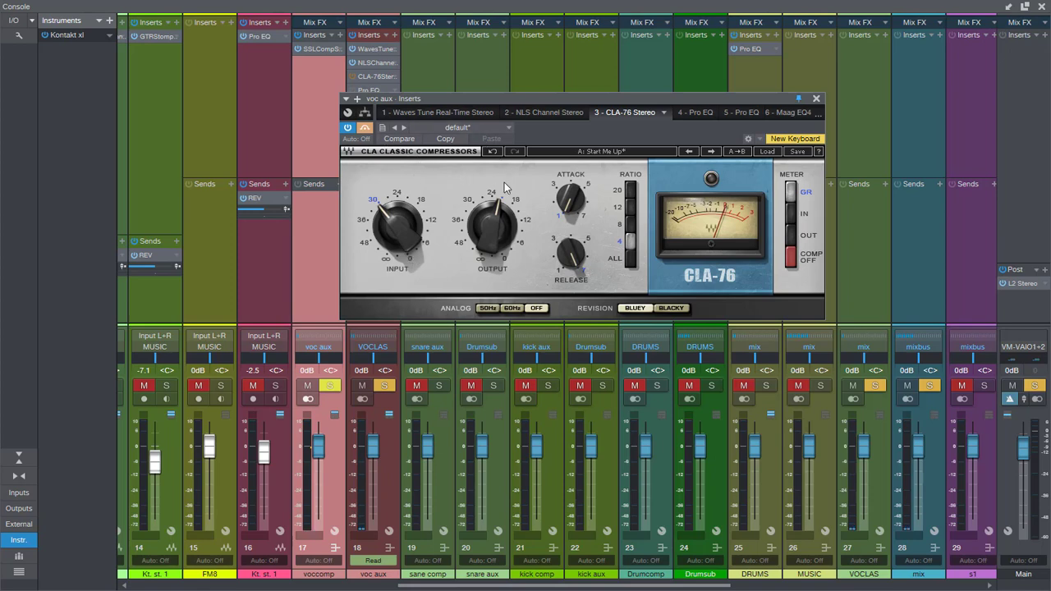
pyautogui.click(366, 129)
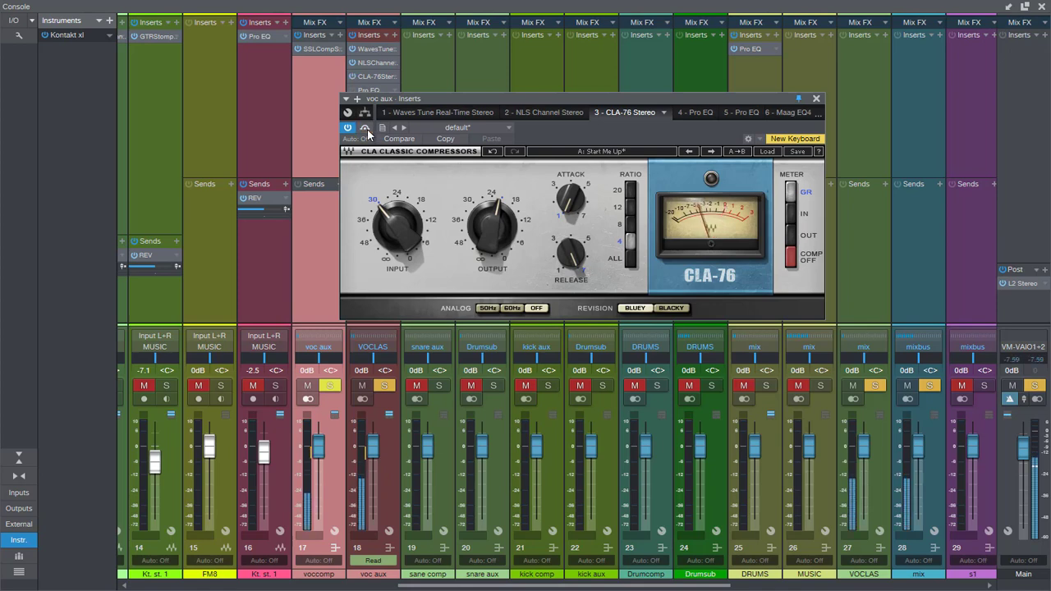
pyautogui.click(366, 129)
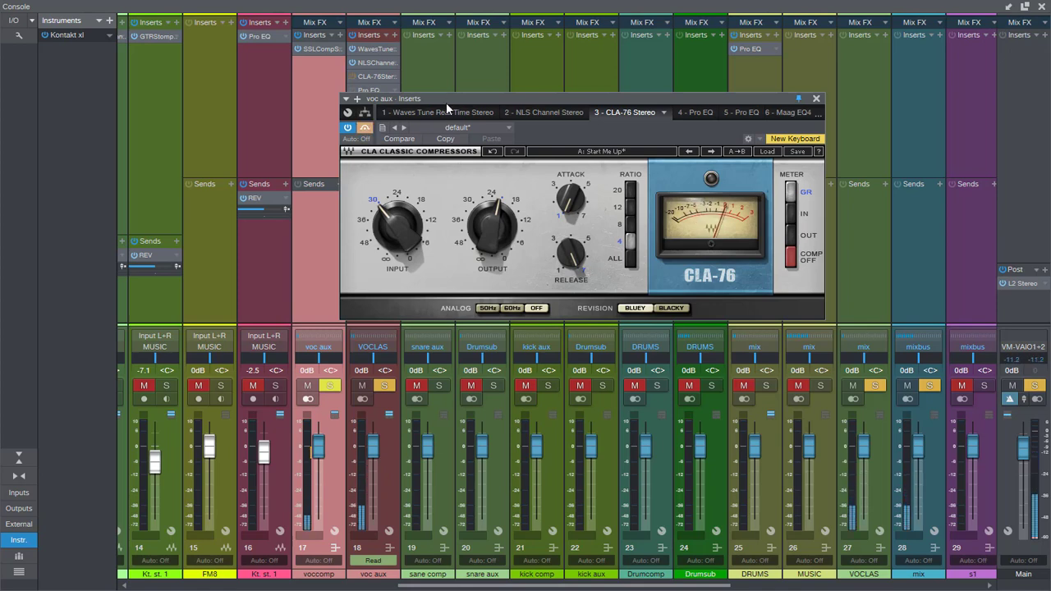
pyautogui.moveTo(472, 98); pyautogui.dragTo(556, 90)
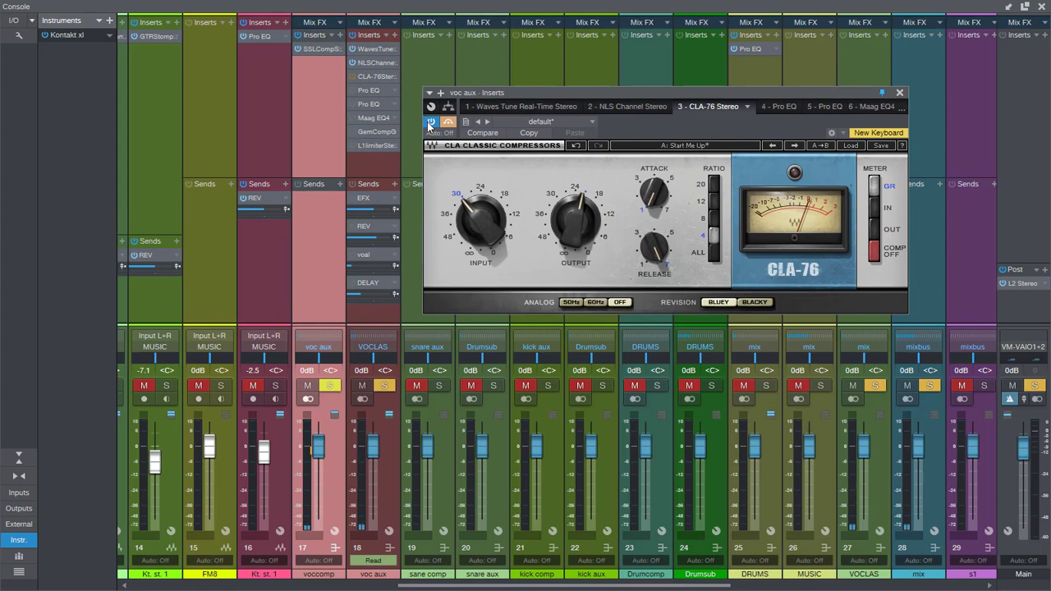
# Switch off the CLA-76 and replace its window with the activated first Pro EQ insert of voc aux.
pyautogui.click(367, 92)
pyautogui.moveTo(624, 205); pyautogui.dragTo(527, 156)
pyautogui.click(900, 92)
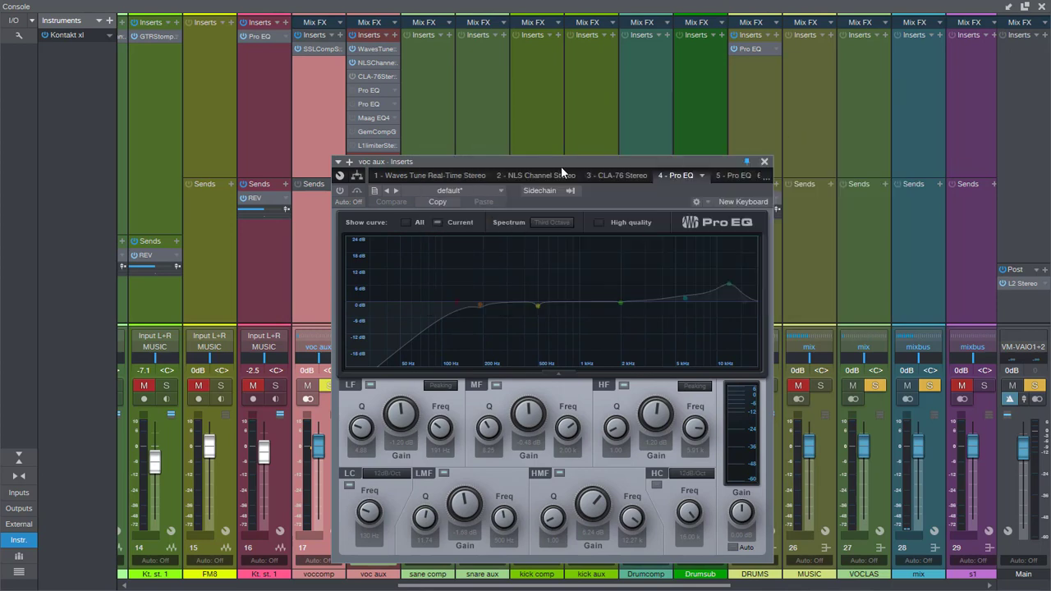
pyautogui.moveTo(614, 161); pyautogui.dragTo(671, 99)
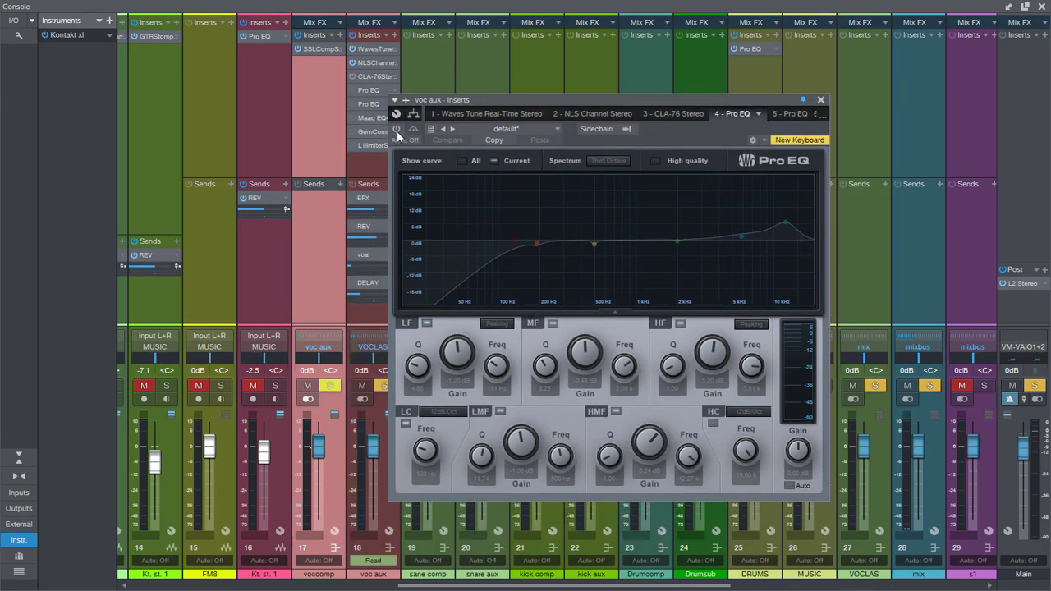
pyautogui.click(397, 130)
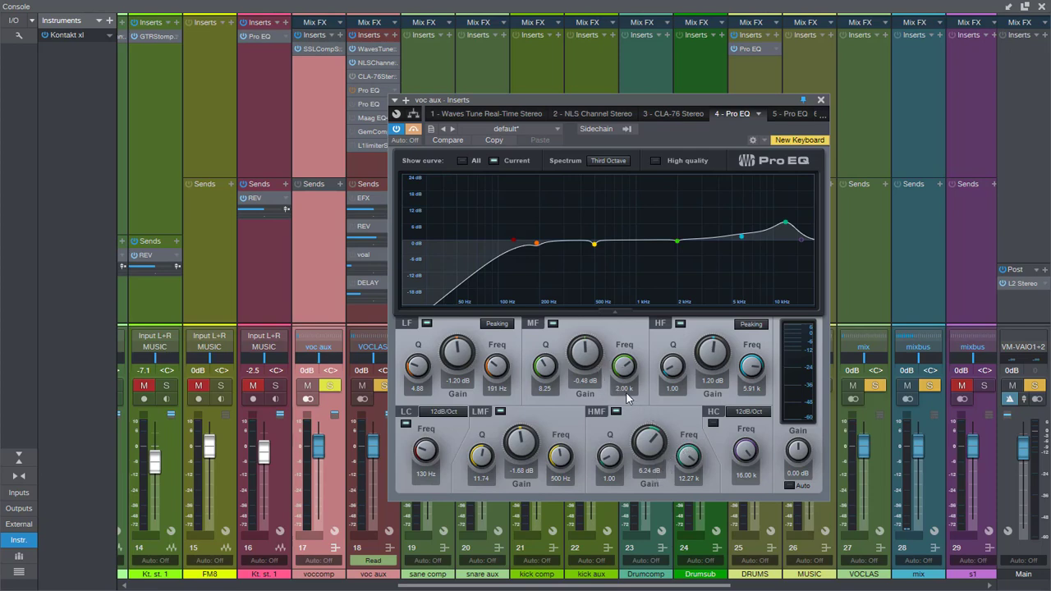
# Disable the HF and HMF bands of the Pro EQ and audition the vocal through the remaining bands without bypass.
pyautogui.click(681, 325)
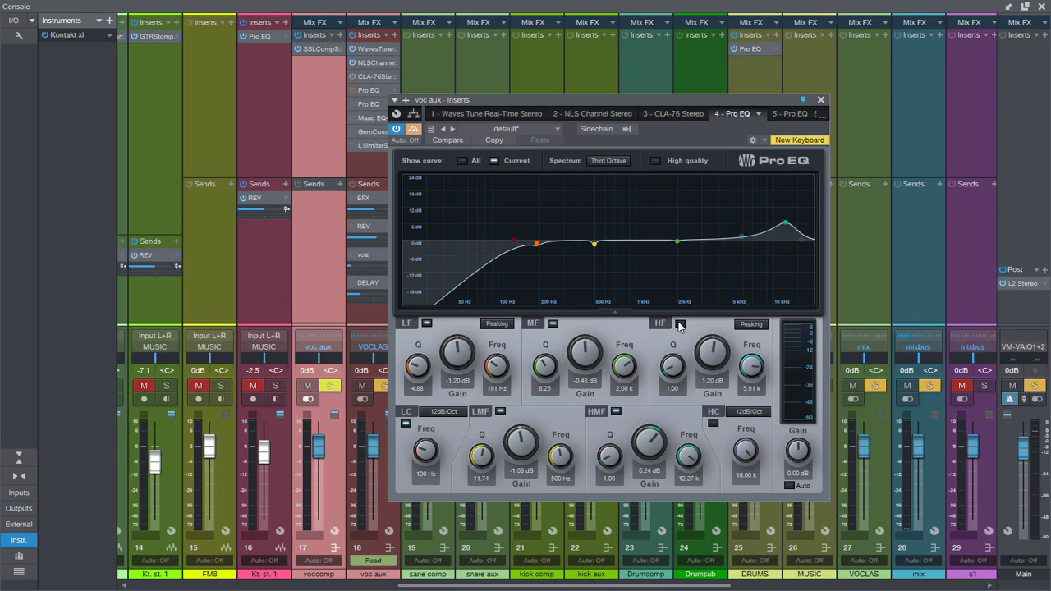
pyautogui.click(616, 411)
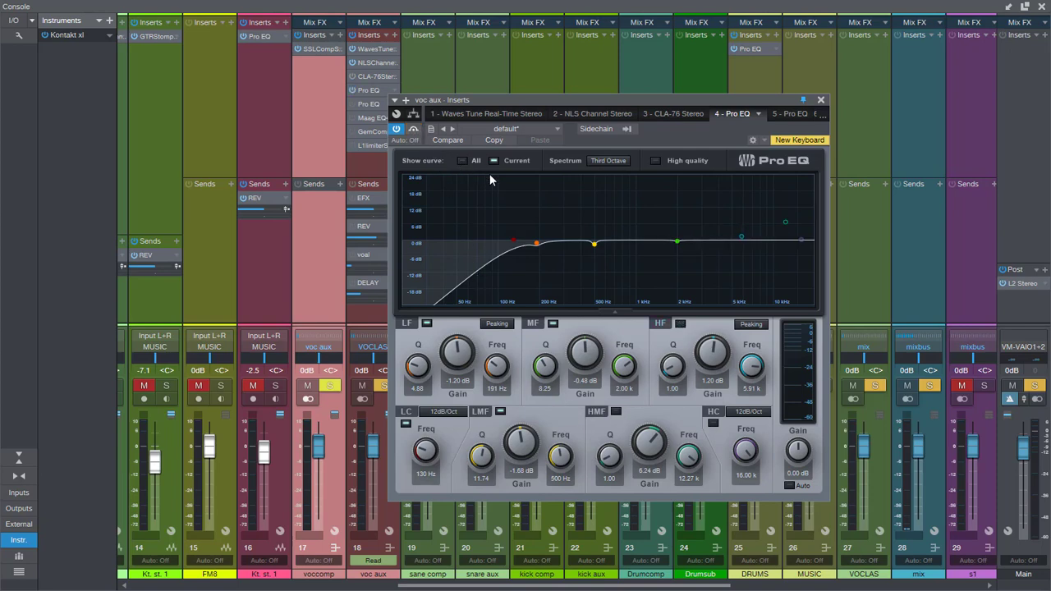
pyautogui.press('space')
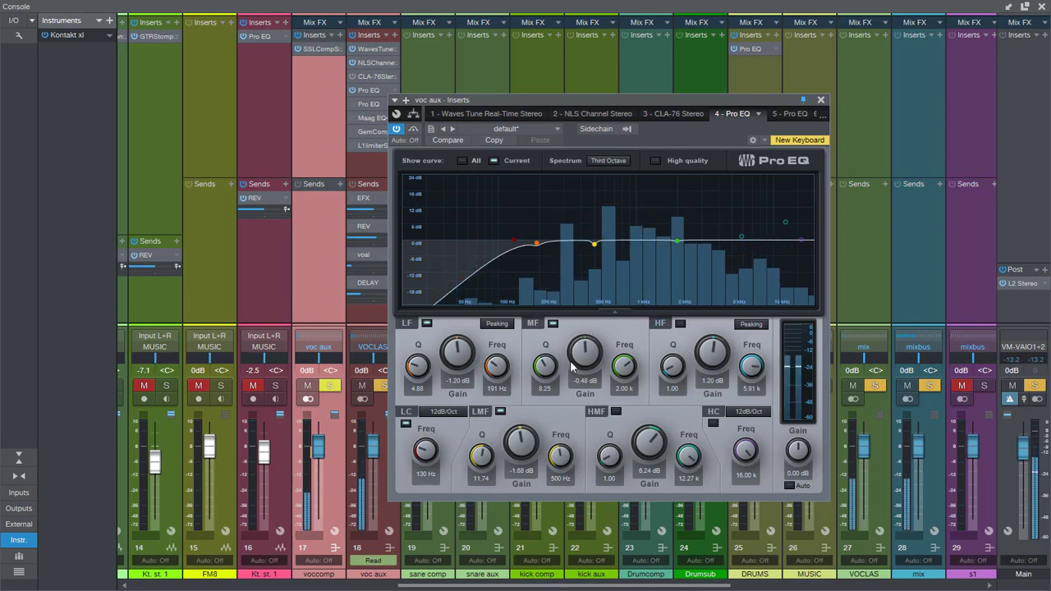
pyautogui.press('space')
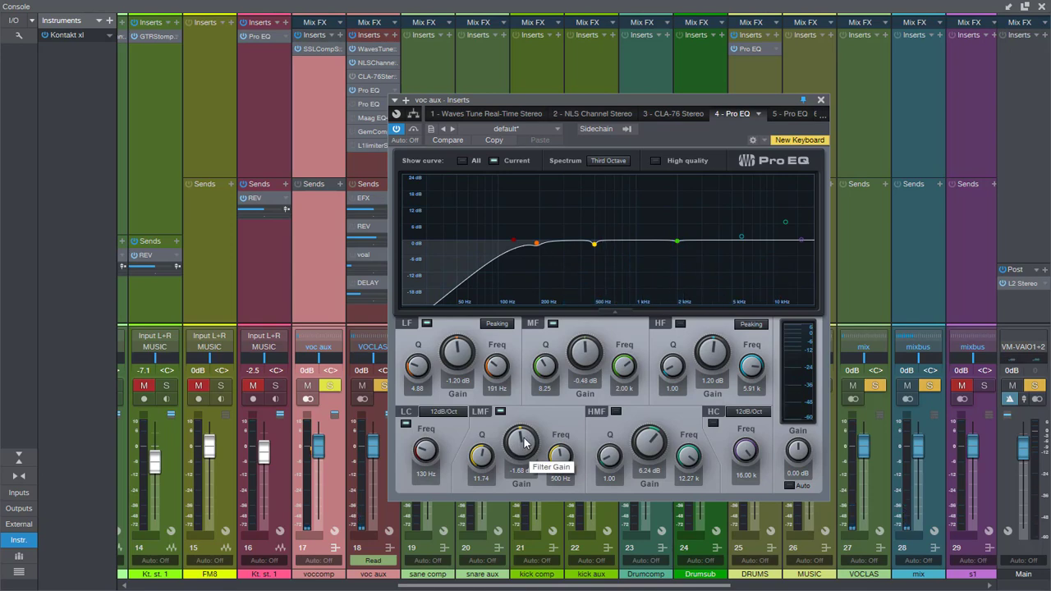
# Boost the LMF gain at 500 Hz to about 10.56 dB while the vocal plays and return it to -1.68 dB.
pyautogui.press('space')
pyautogui.moveTo(525, 444)
pyautogui.mouseDown()
pyautogui.moveTo(526, 383)
pyautogui.moveTo(521, 453)
pyautogui.mouseUp()
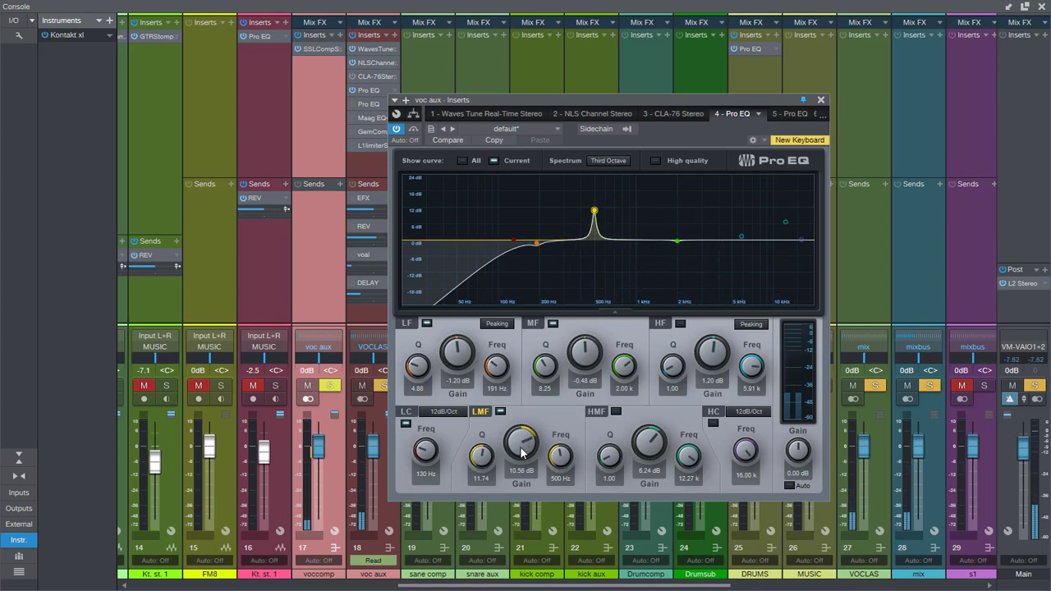
pyautogui.moveTo(520, 453); pyautogui.dragTo(523, 453)
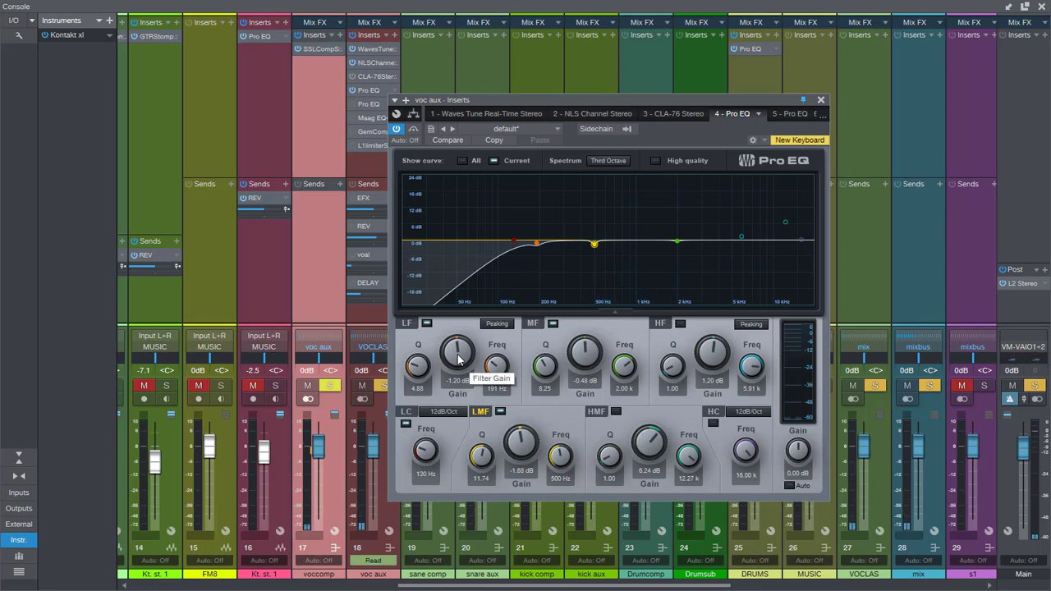
# Boost the LF gain at 191 Hz to about 21.84 dB to expose that range and return it to -1.20 dB.
pyautogui.moveTo(459, 358); pyautogui.dragTo(463, 308)
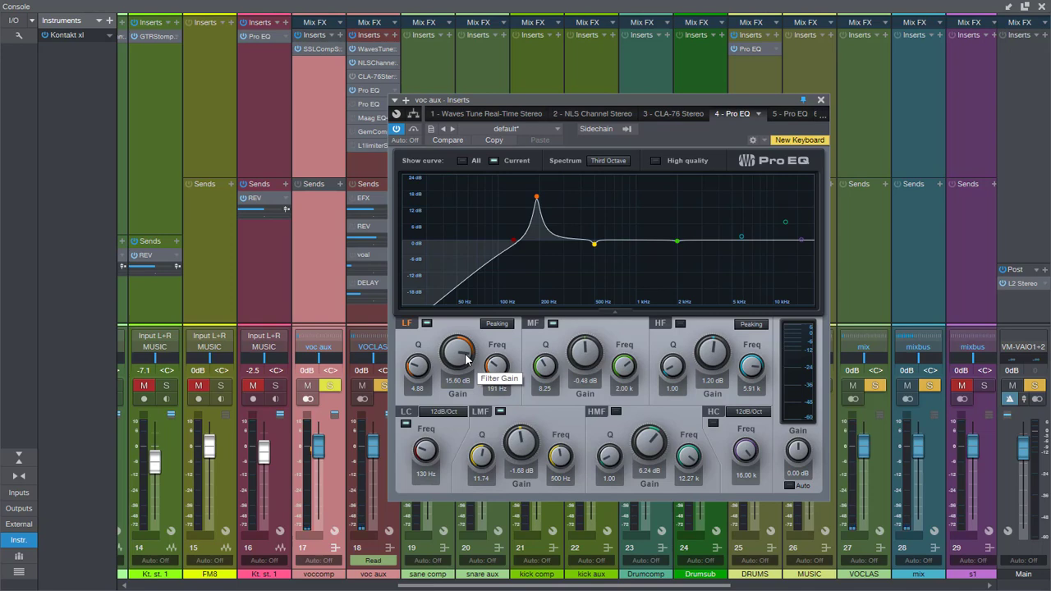
pyautogui.scroll(5, 457, 353)
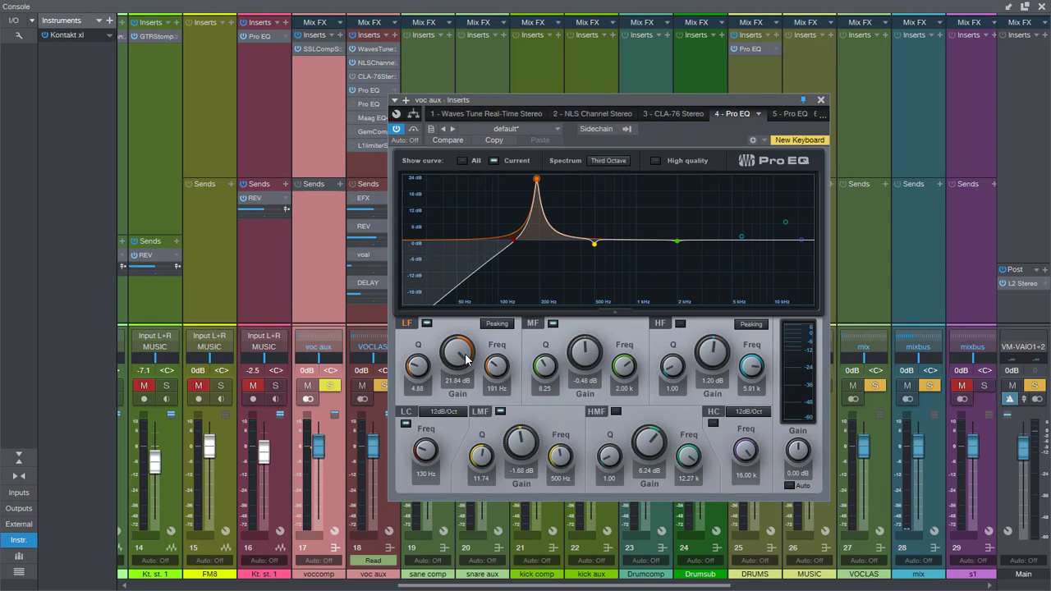
pyautogui.scroll(-12, 466, 358)
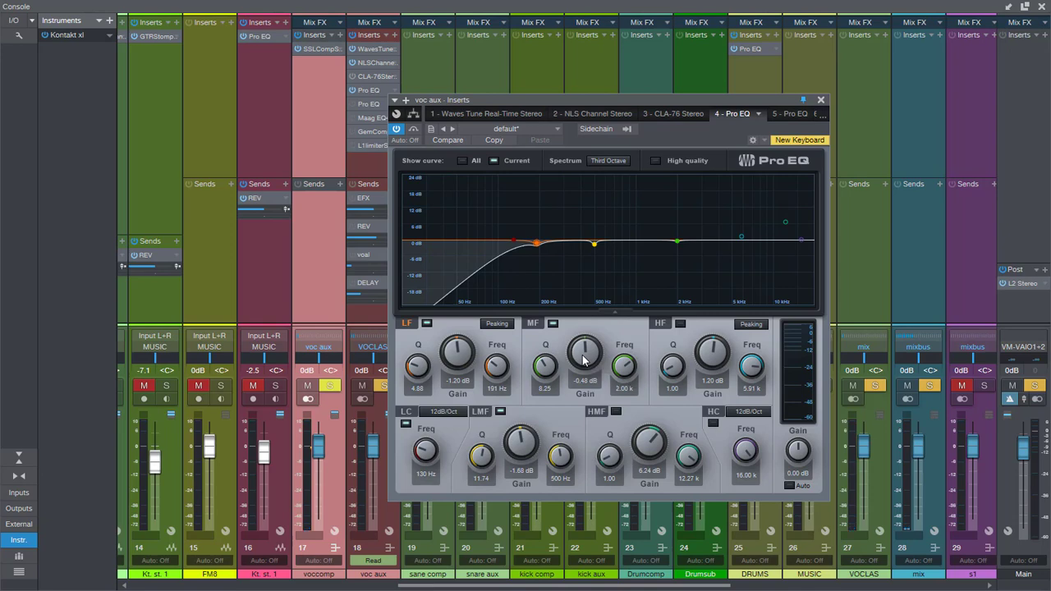
# Sweep the MF gain at 2.00 kHz while the vocal plays and return it to -0.48 dB.
pyautogui.press('space')
pyautogui.moveTo(585, 359)
pyautogui.mouseDown()
pyautogui.moveTo(590, 304)
pyautogui.moveTo(589, 352)
pyautogui.mouseUp()
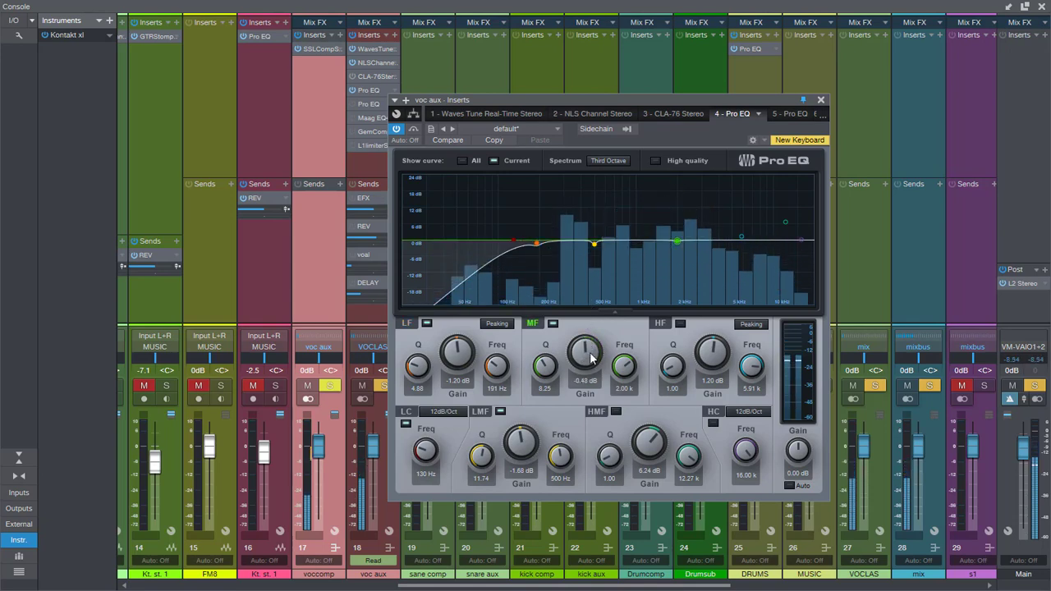
pyautogui.press('space')
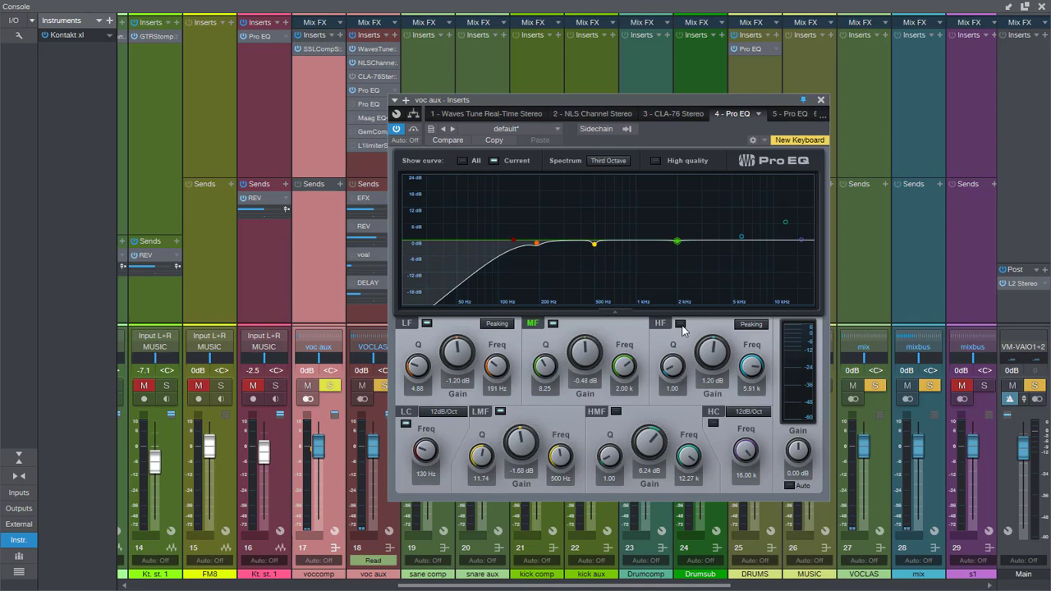
# Enable the HF band, bypass the Pro EQ and restart vocal playback from about bar 9 in the arrangement.
pyautogui.click(681, 323)
pyautogui.press('space')
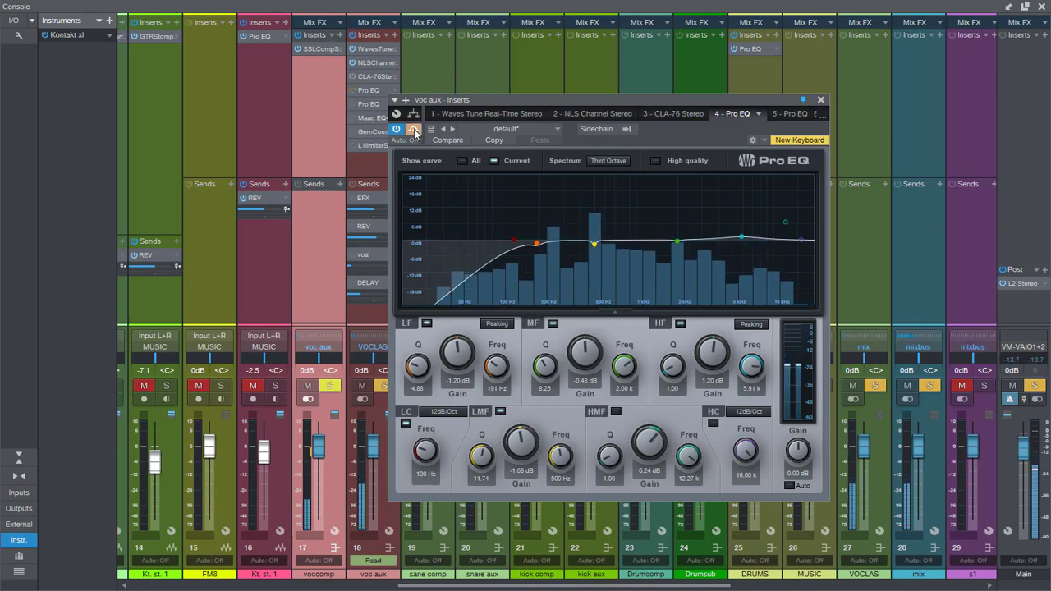
pyautogui.press('space')
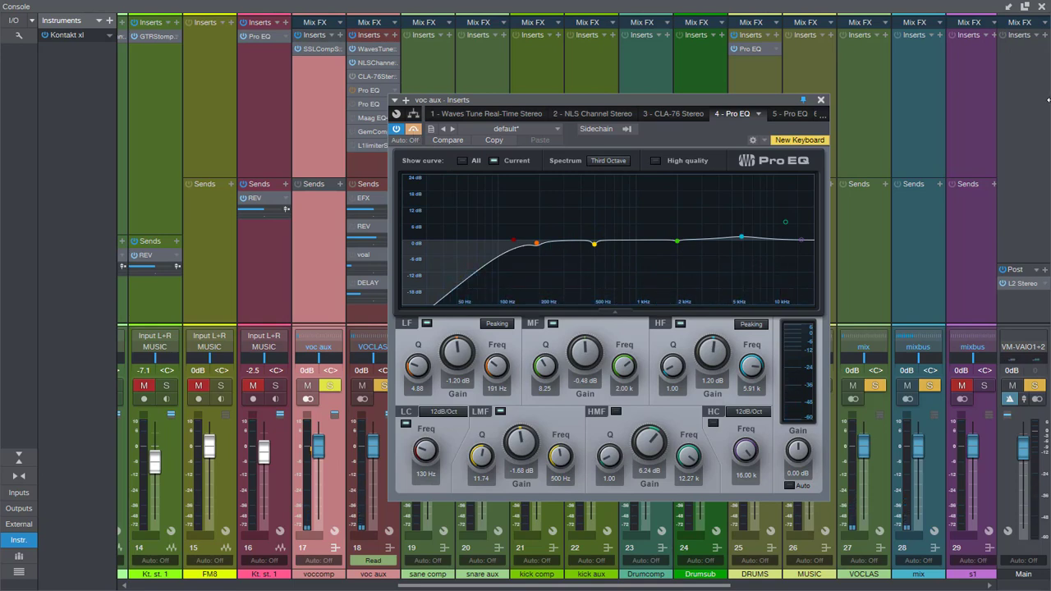
pyautogui.press('F3')
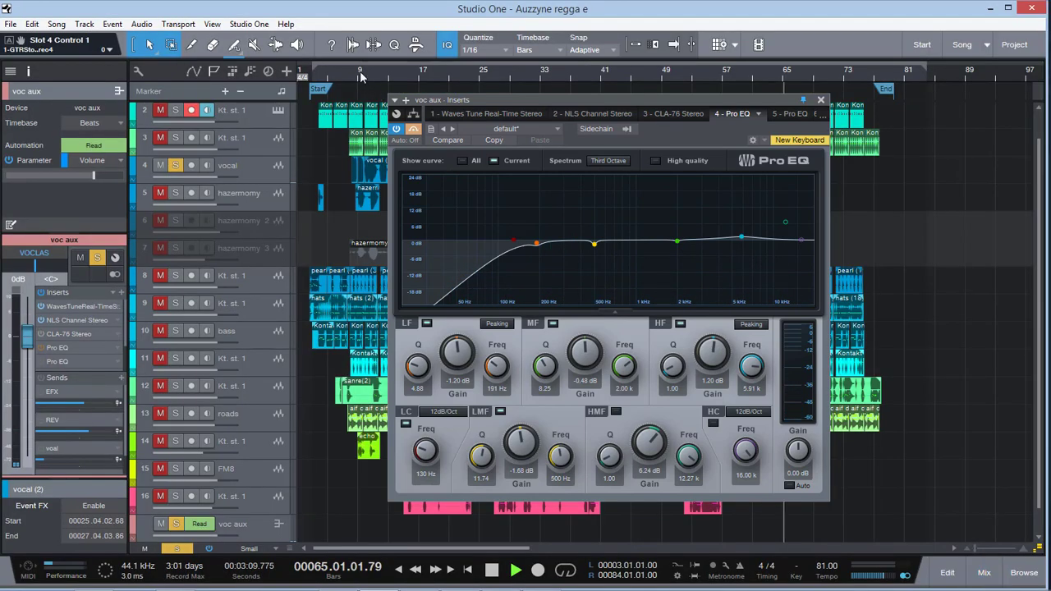
pyautogui.press('space')
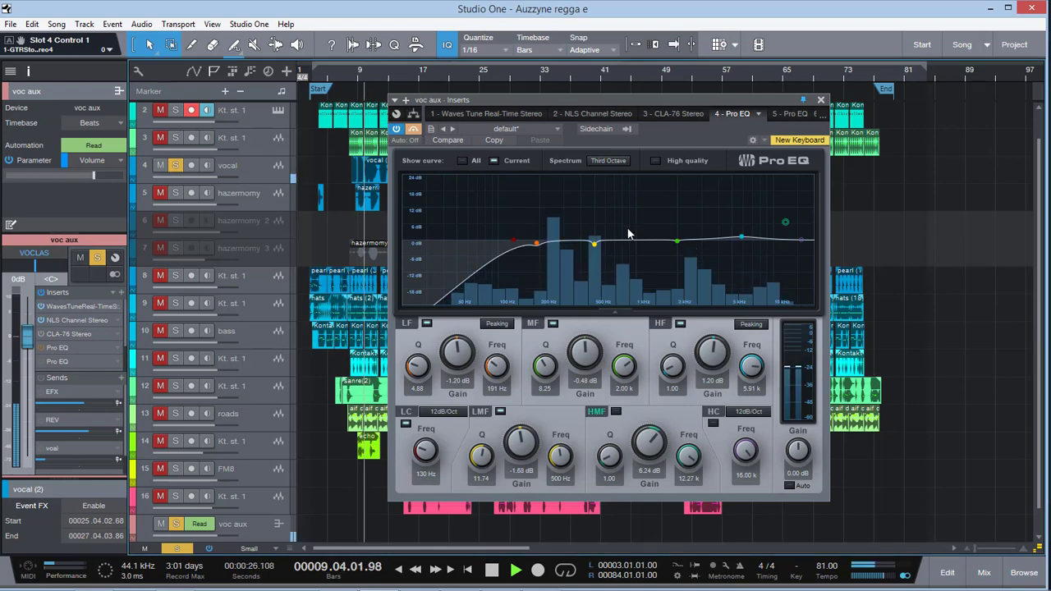
# Take the Pro EQ out of bypass and compare the vocal with the HF band off and on, leaving it on.
pyautogui.click(680, 322)
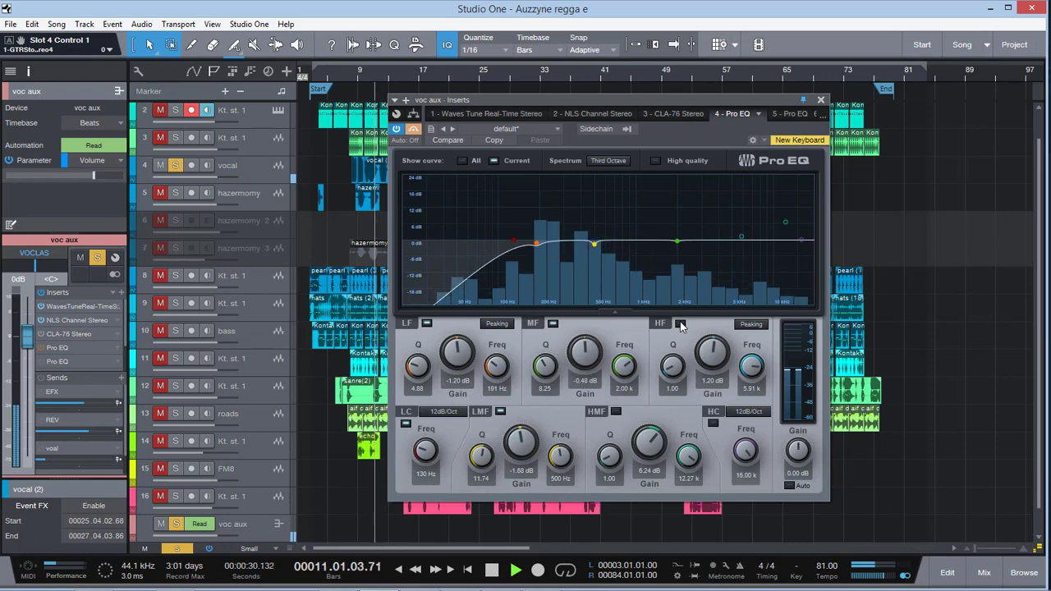
pyautogui.click(680, 323)
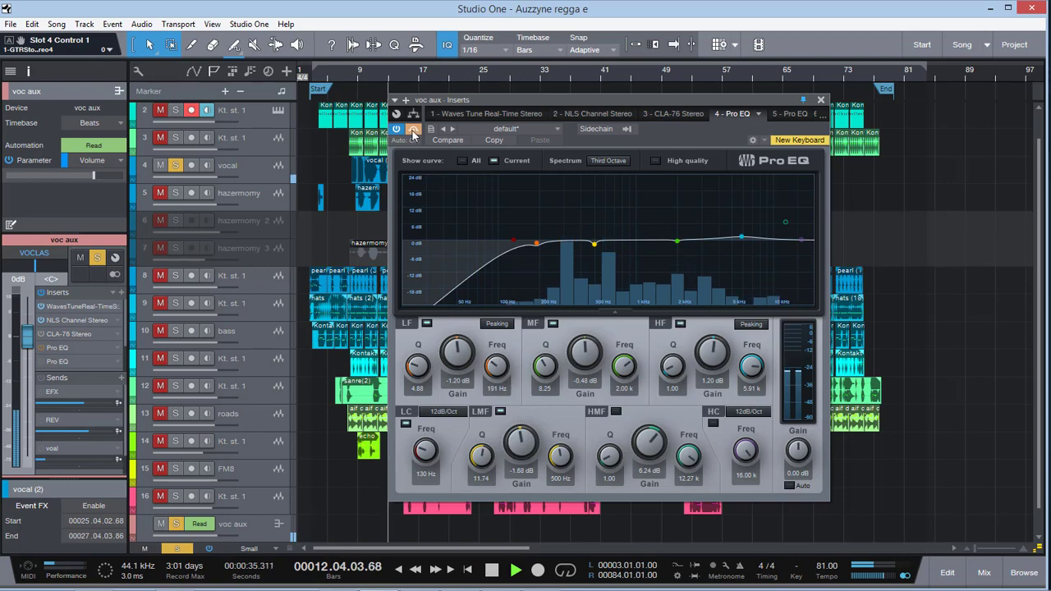
pyautogui.press('space')
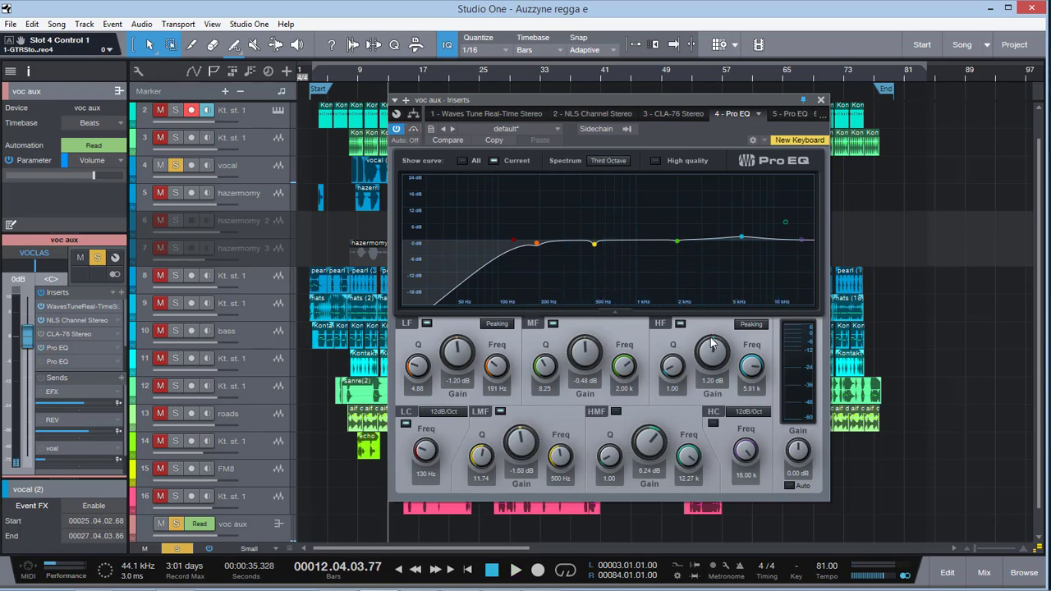
pyautogui.press('space')
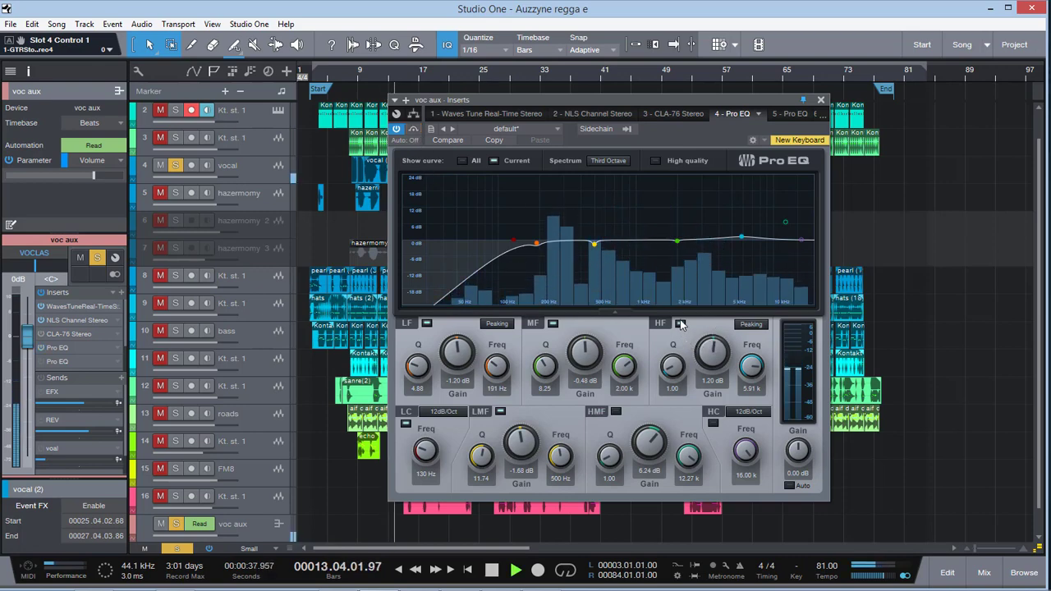
pyautogui.click(680, 321)
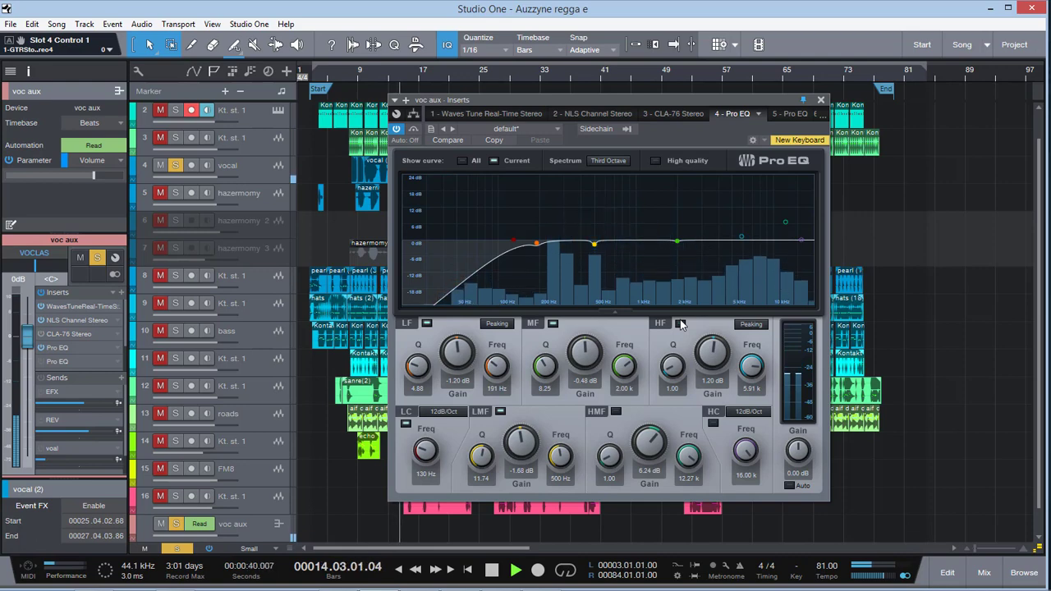
pyautogui.click(680, 322)
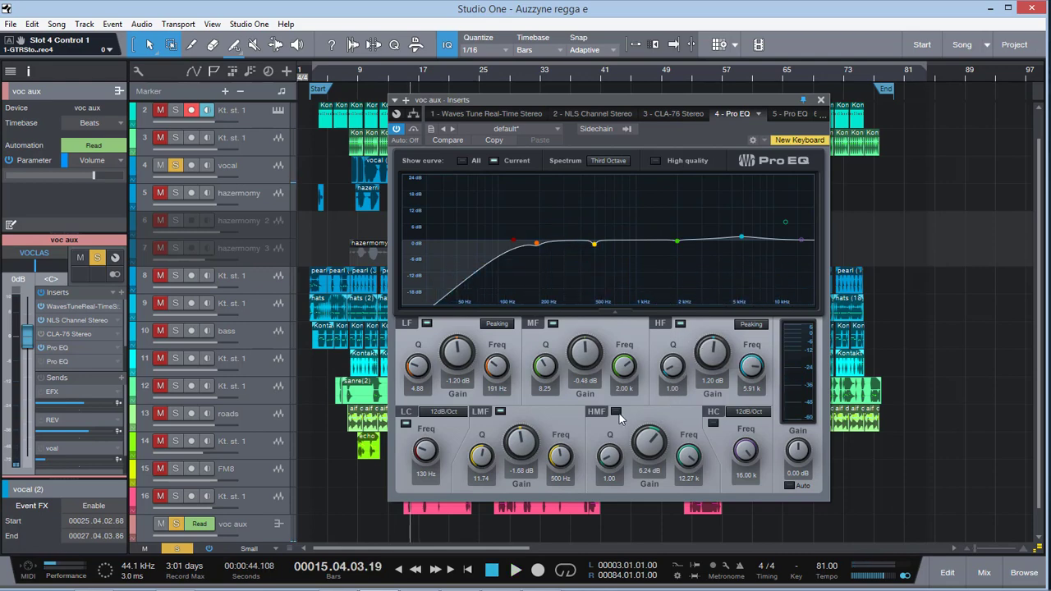
# Compare the playing vocal with the HMF band on and off, leave the band enabled and stop playback.
pyautogui.press('space')
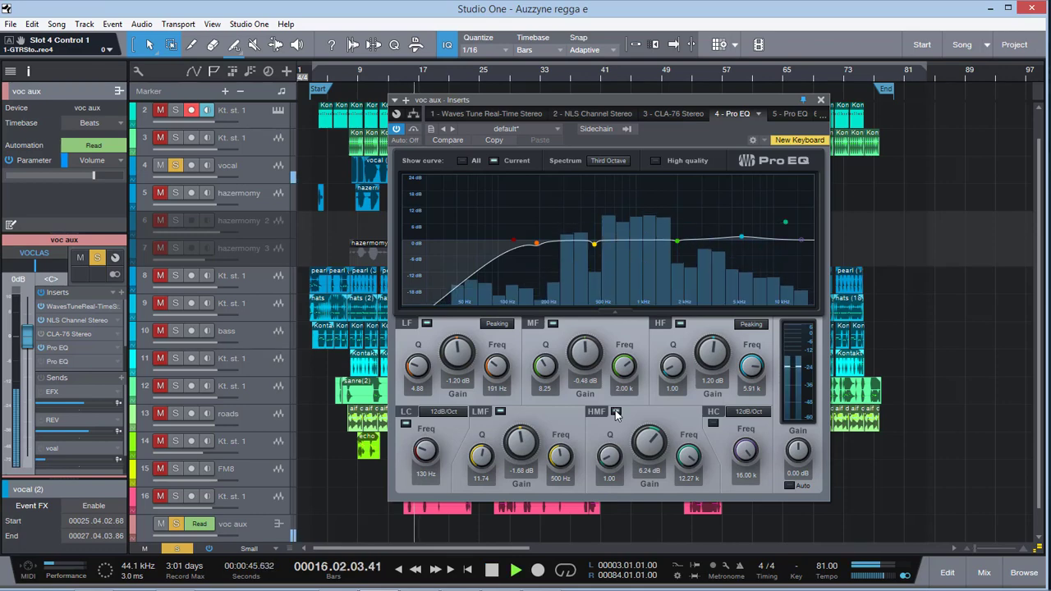
pyautogui.click(616, 412)
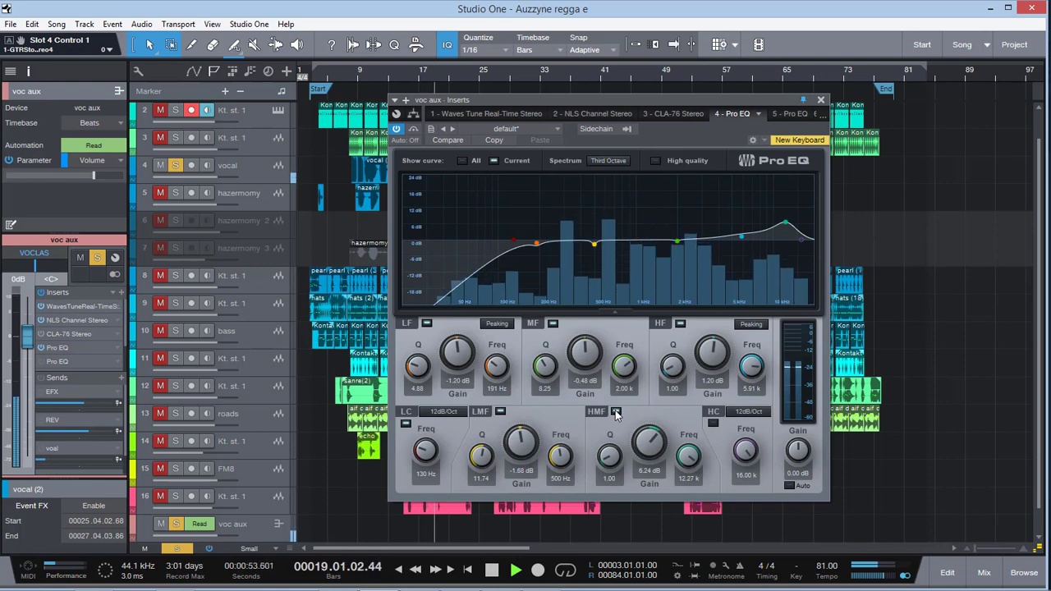
pyautogui.click(617, 412)
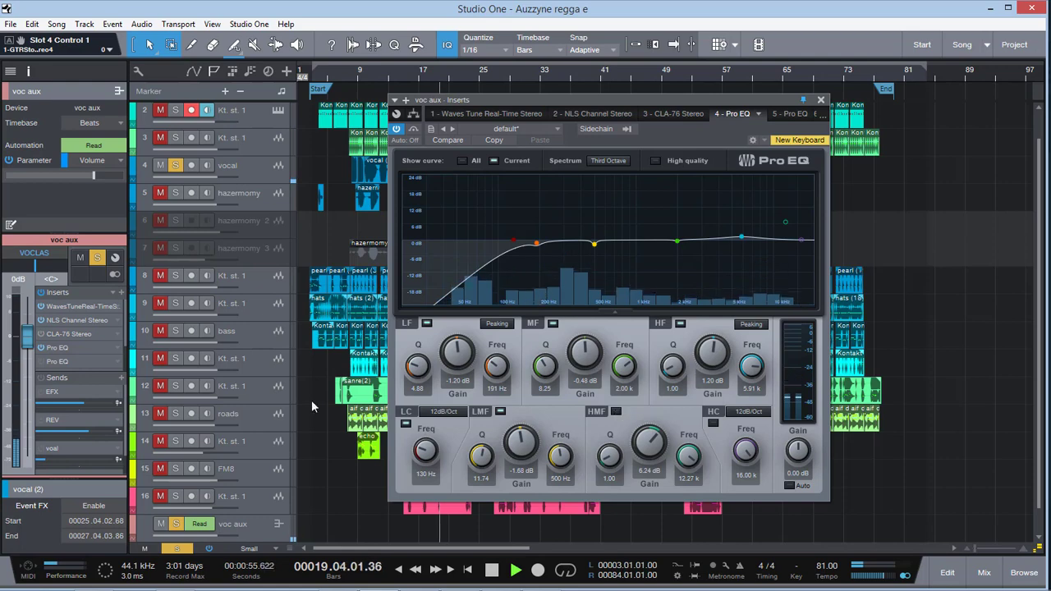
pyautogui.click(616, 411)
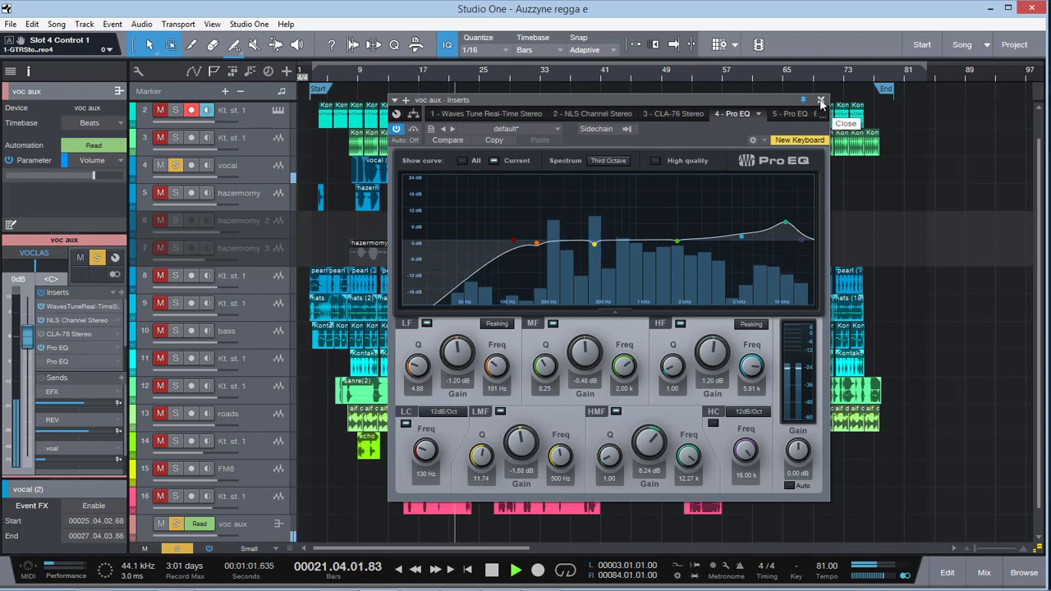
pyautogui.press('space')
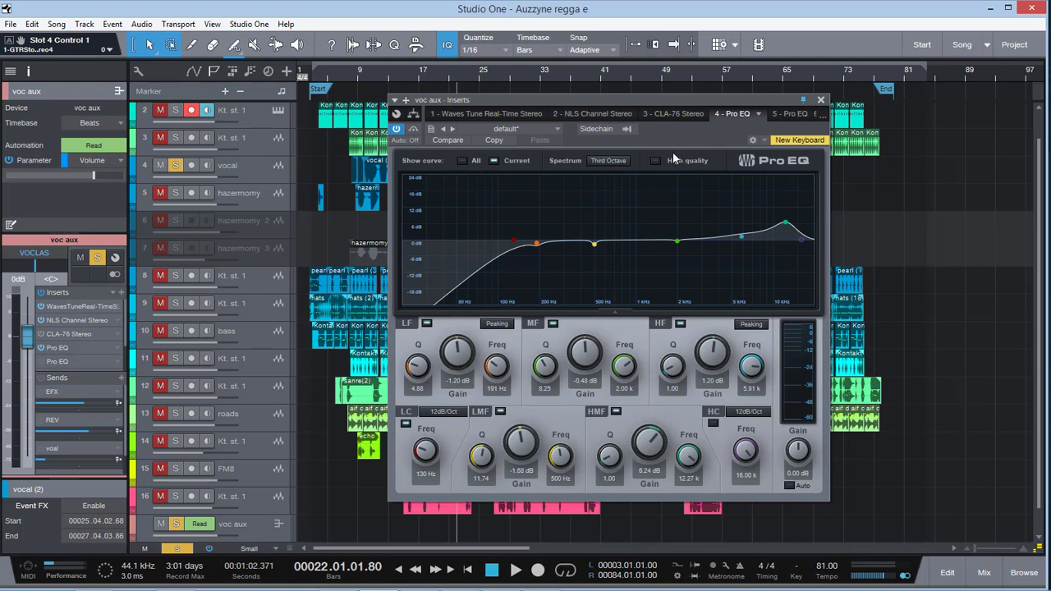
# Close the first Pro EQ, then open and activate the second Pro EQ insert of voc aux from the mixer.
pyautogui.moveTo(699, 102); pyautogui.dragTo(717, 92)
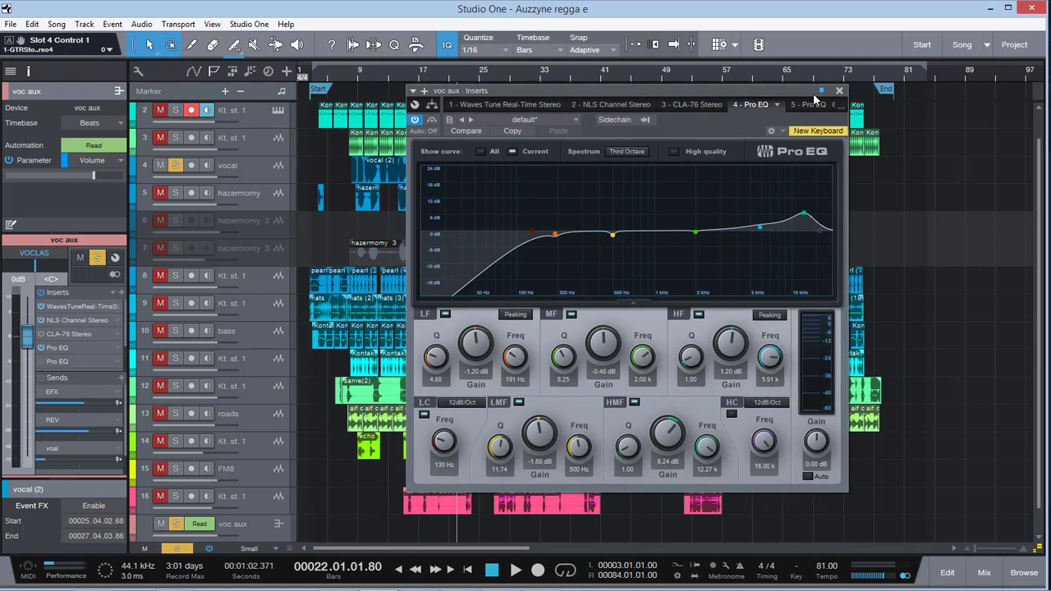
pyautogui.click(839, 91)
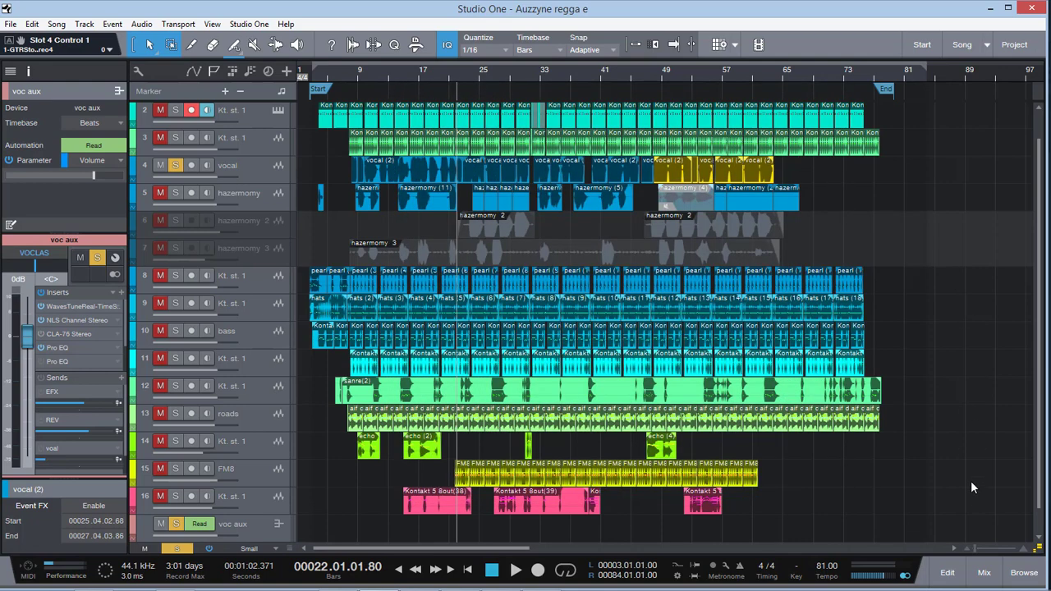
pyautogui.click(984, 572)
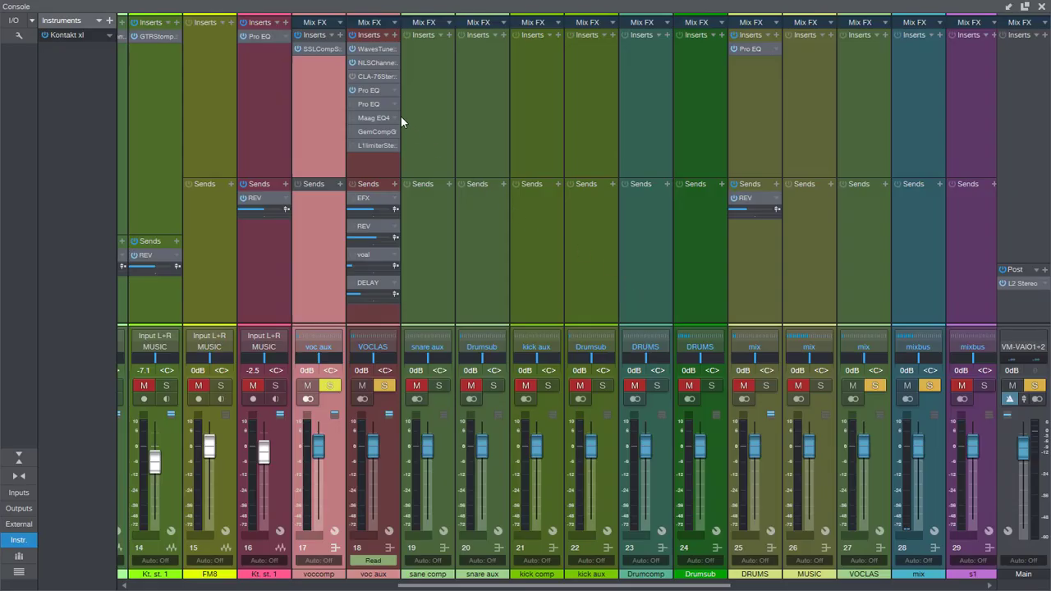
pyautogui.doubleClick(362, 104)
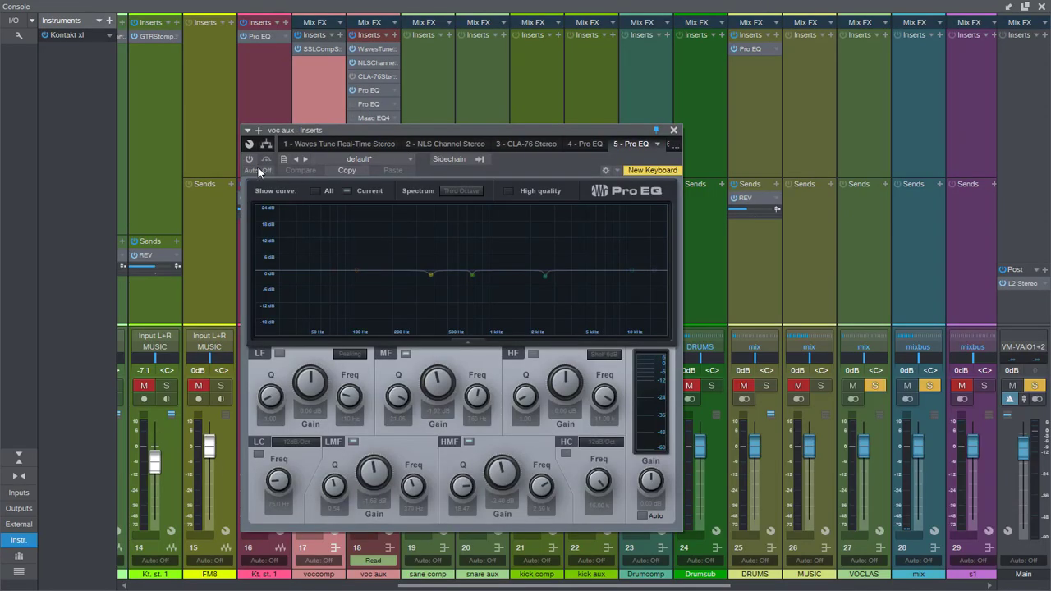
pyautogui.click(250, 159)
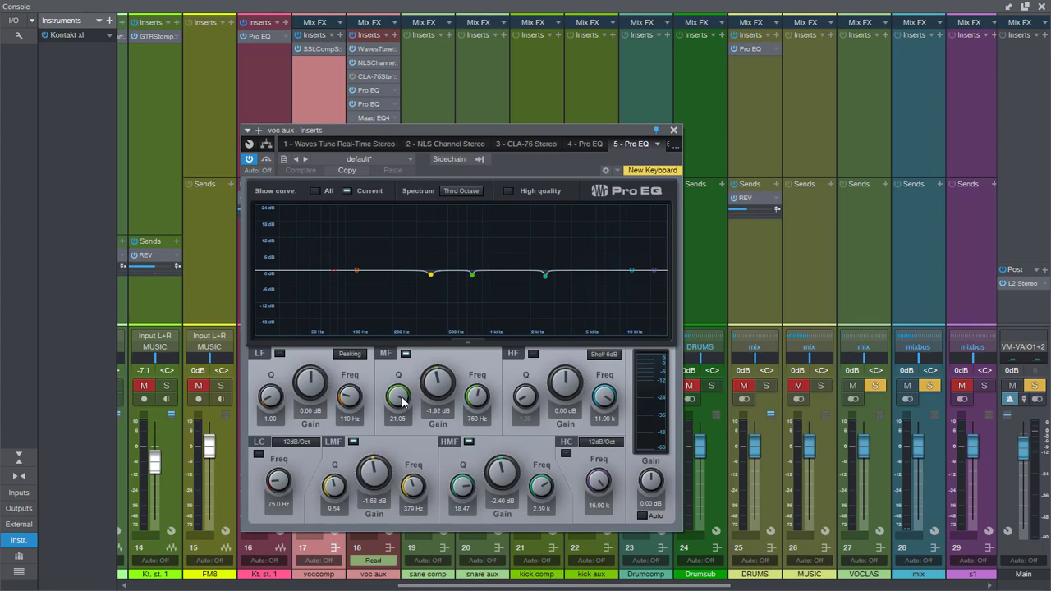
# Sweep the MF, LMF and HMF gains during playback, returning them to -1.92, -1.68 and -2.40 dB.
pyautogui.press('space')
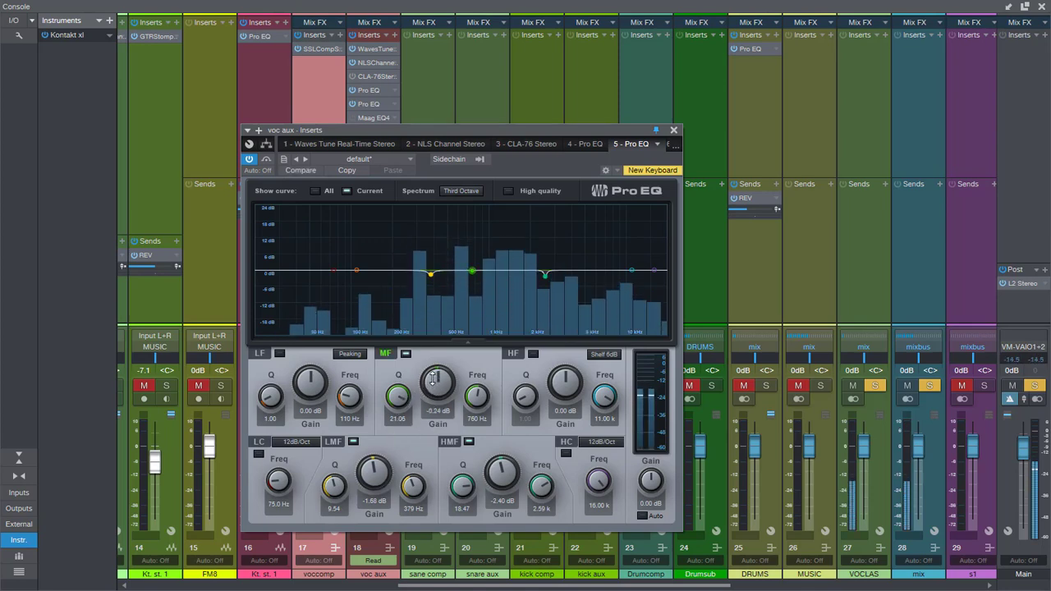
pyautogui.moveTo(434, 388)
pyautogui.mouseDown()
pyautogui.moveTo(439, 282)
pyautogui.moveTo(433, 389)
pyautogui.mouseUp()
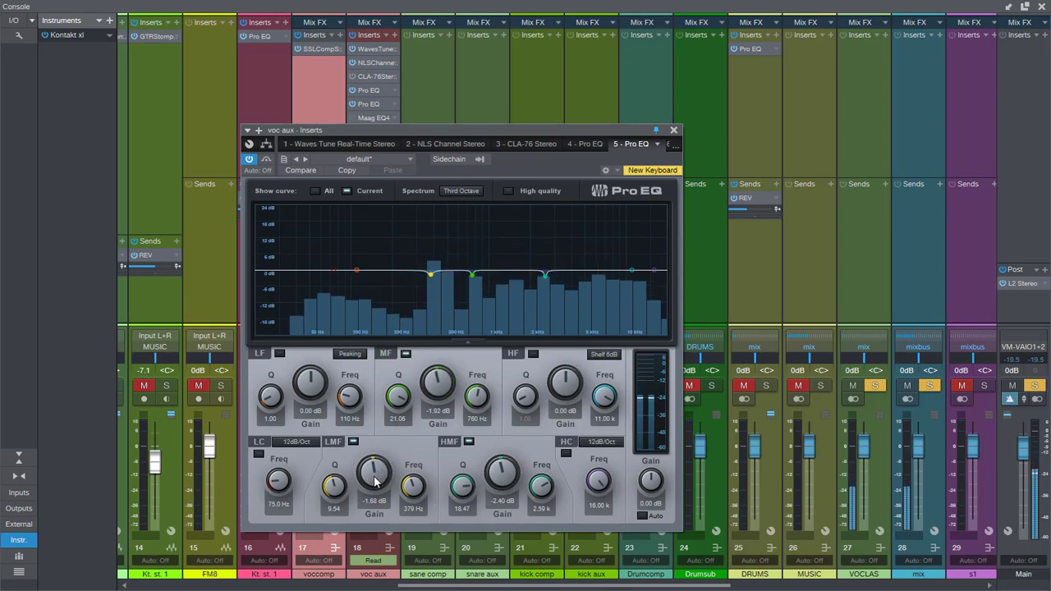
pyautogui.moveTo(371, 480)
pyautogui.mouseDown()
pyautogui.moveTo(381, 367)
pyautogui.moveTo(374, 481)
pyautogui.mouseUp()
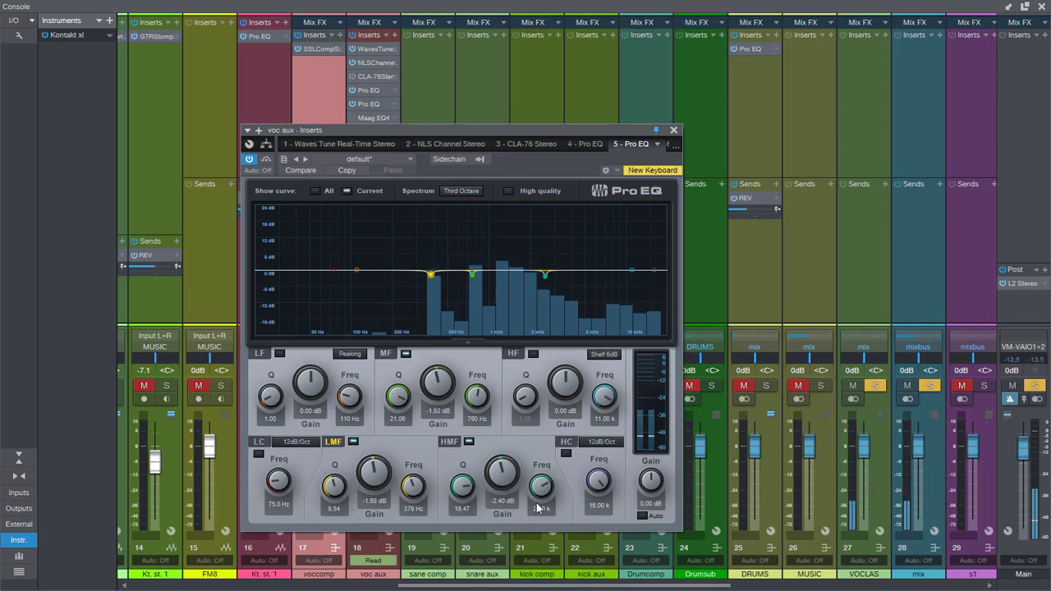
pyautogui.click(506, 456)
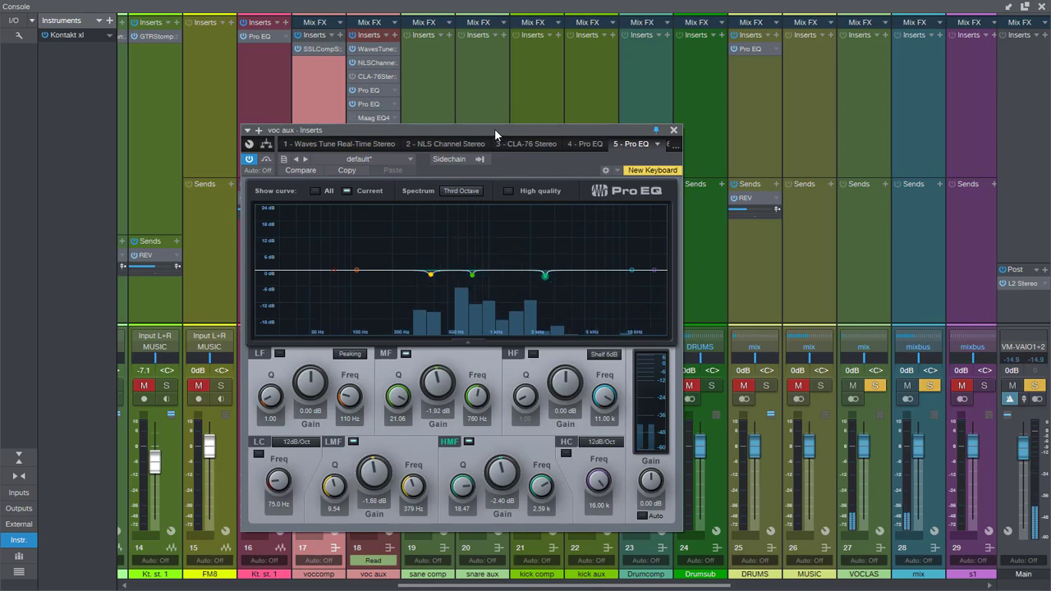
# Close the second Pro EQ and open the Maag EQ4 insert of voc aux, placing its window clear of the insert list.
pyautogui.moveTo(494, 128); pyautogui.dragTo(613, 96)
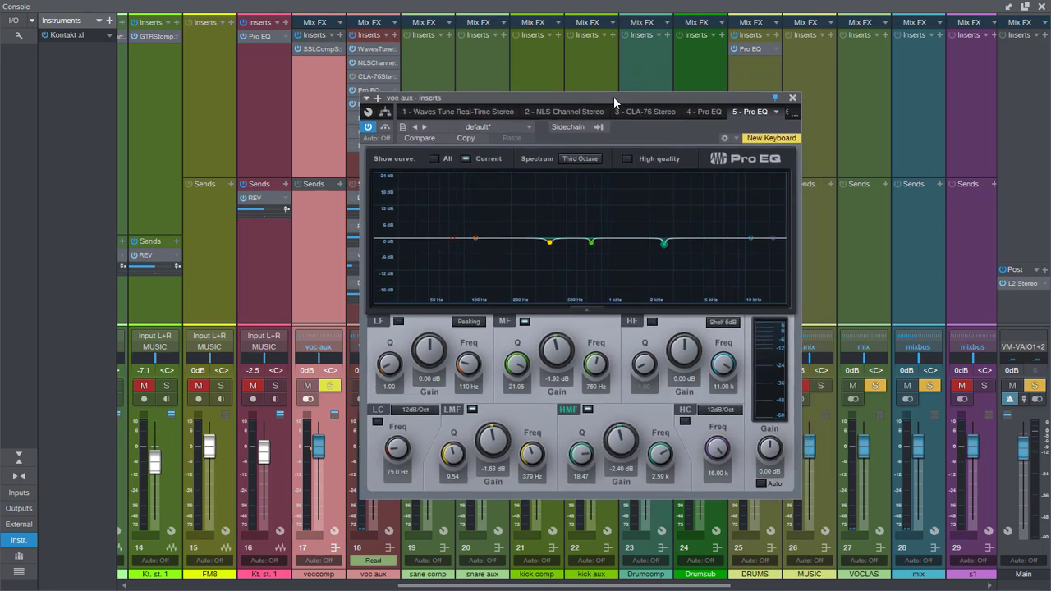
pyautogui.click(465, 158)
pyautogui.click(792, 97)
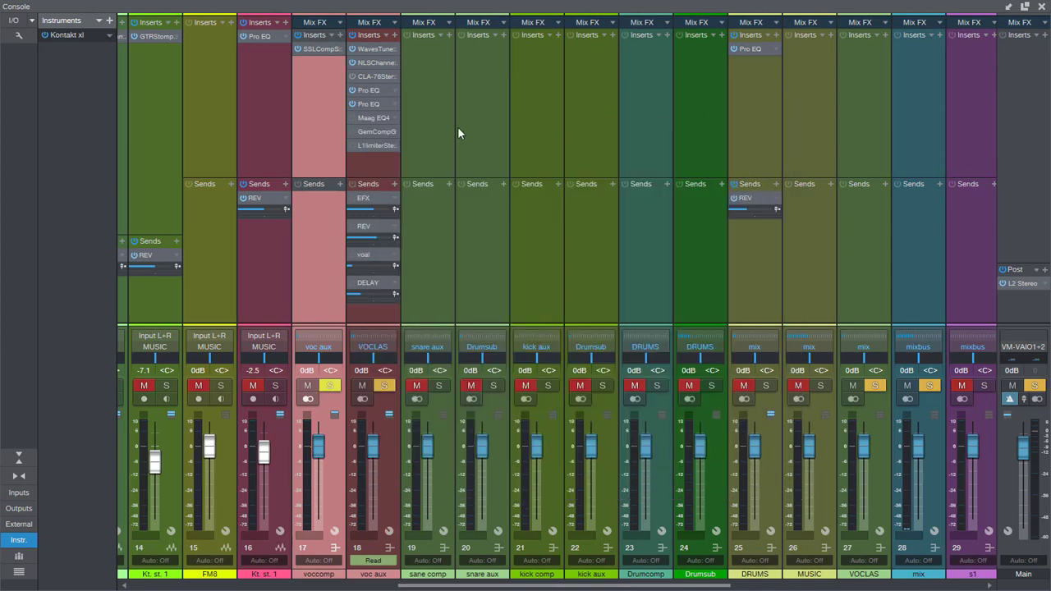
pyautogui.click(365, 117)
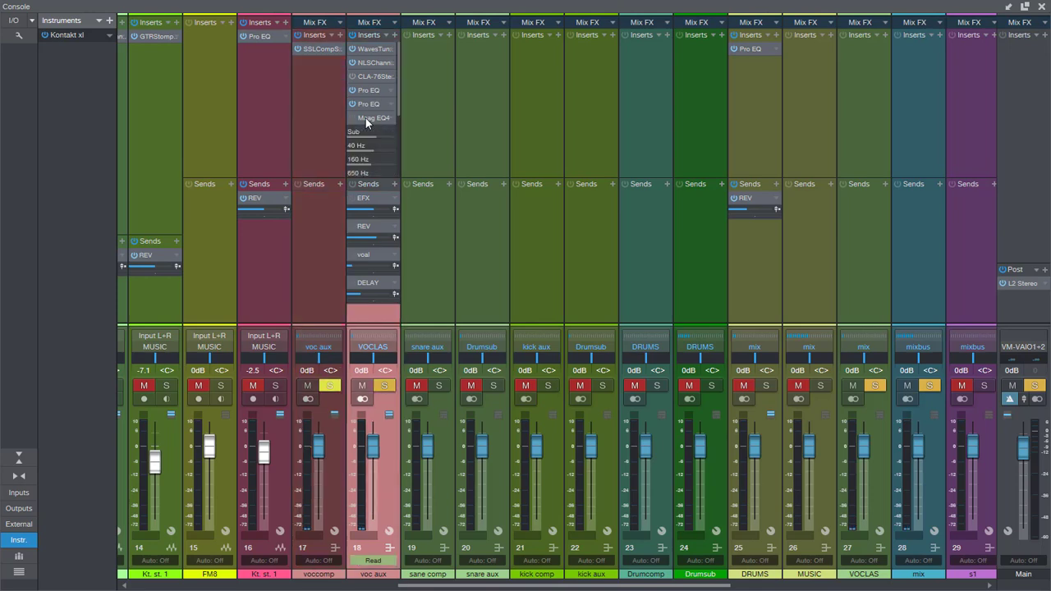
pyautogui.click(365, 117)
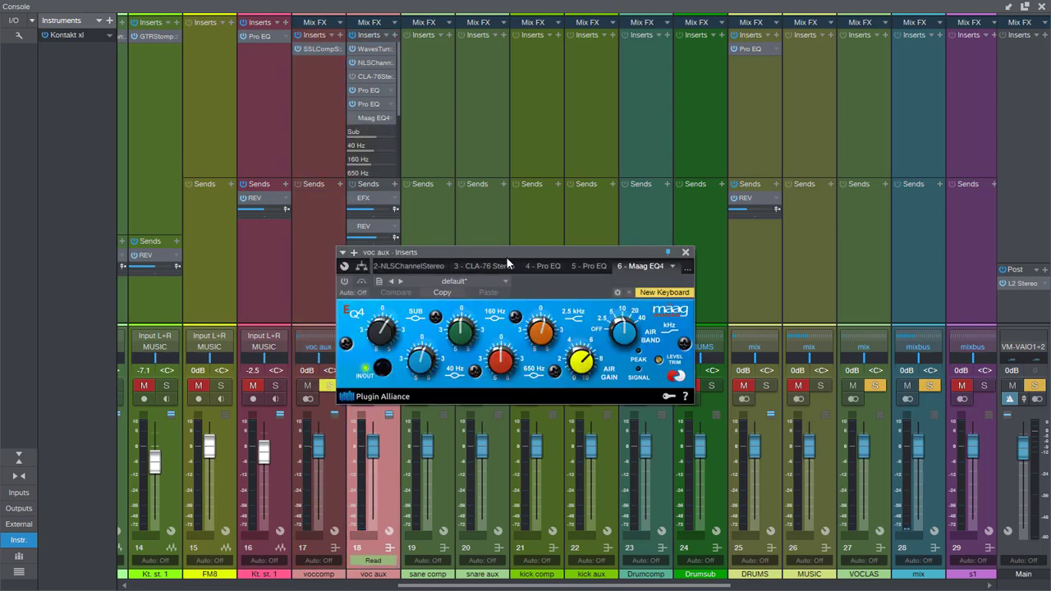
pyautogui.moveTo(507, 260); pyautogui.dragTo(579, 125)
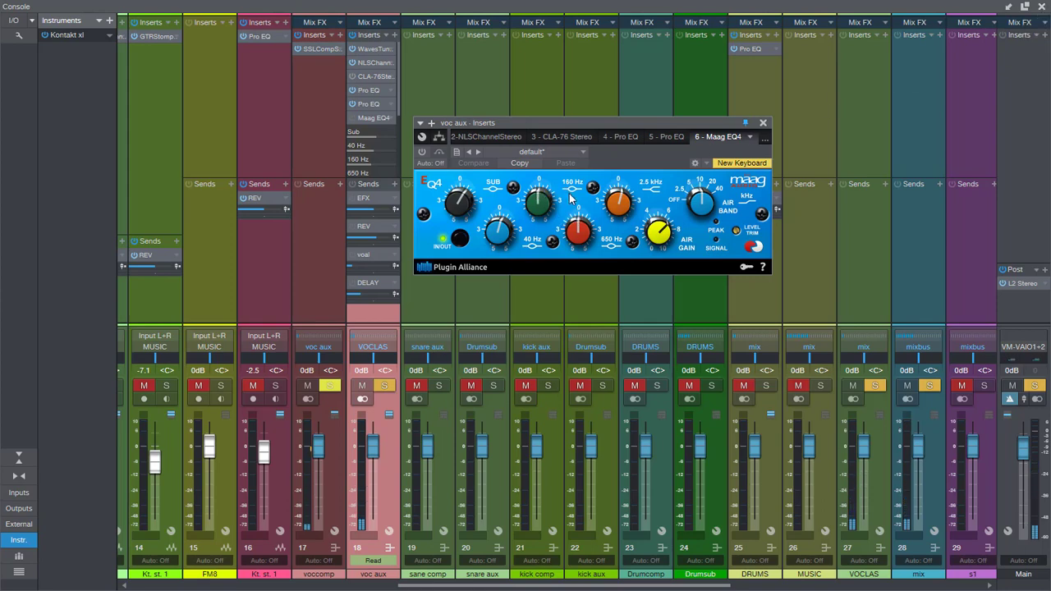
# Activate the Maag EQ4 on voc aux and put it in bypass.
pyautogui.moveTo(459, 206)
pyautogui.click(439, 153)
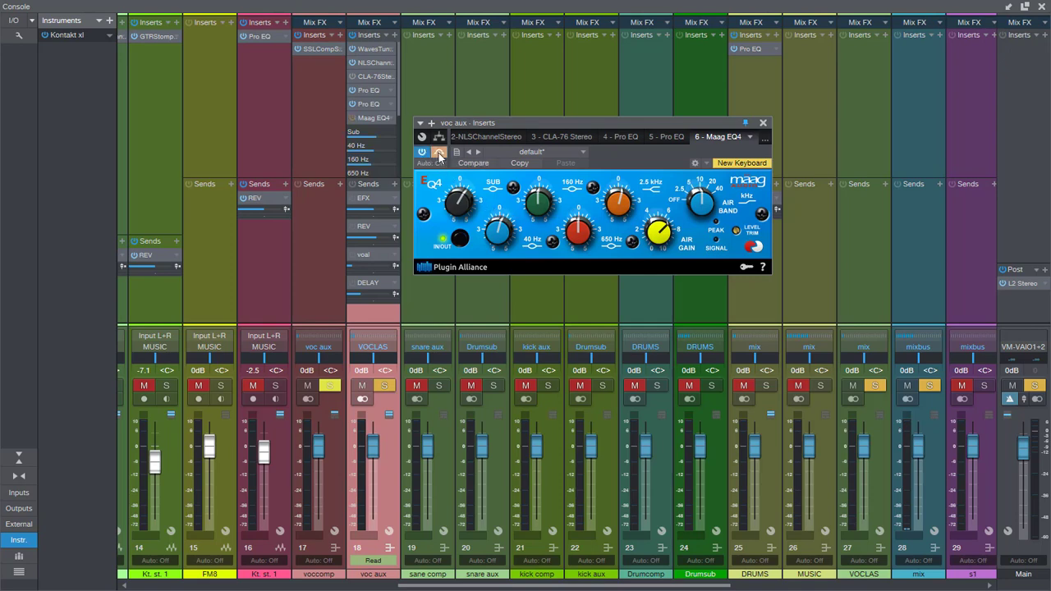
pyautogui.click(507, 238)
# Review the high-frequency boost in the first Pro EQ, close it and inspect the Maag EQ4's air gain setting.
pyautogui.click(367, 95)
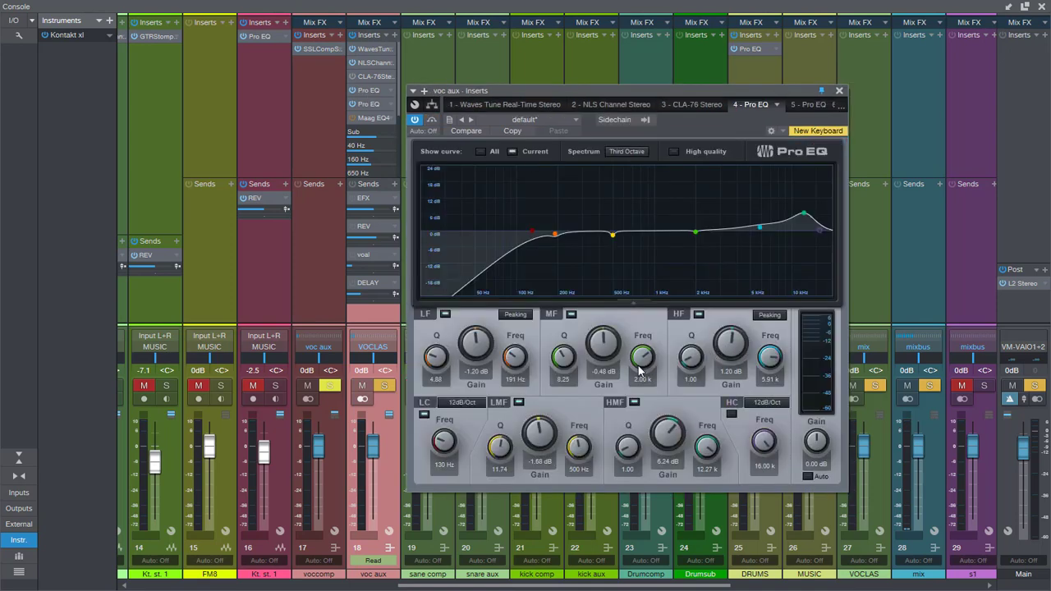
pyautogui.click(837, 104)
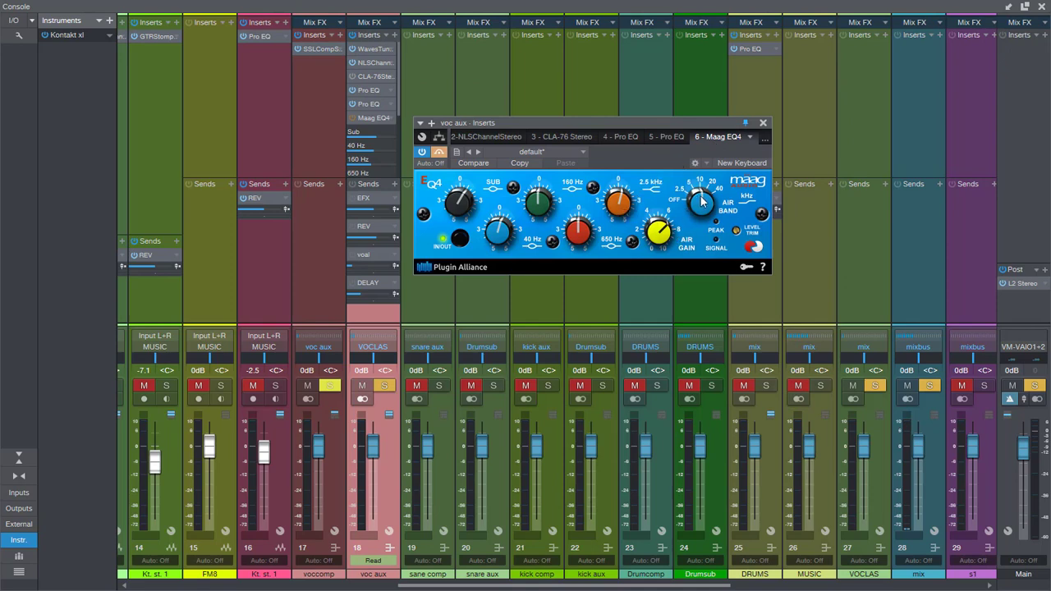
pyautogui.moveTo(663, 234)
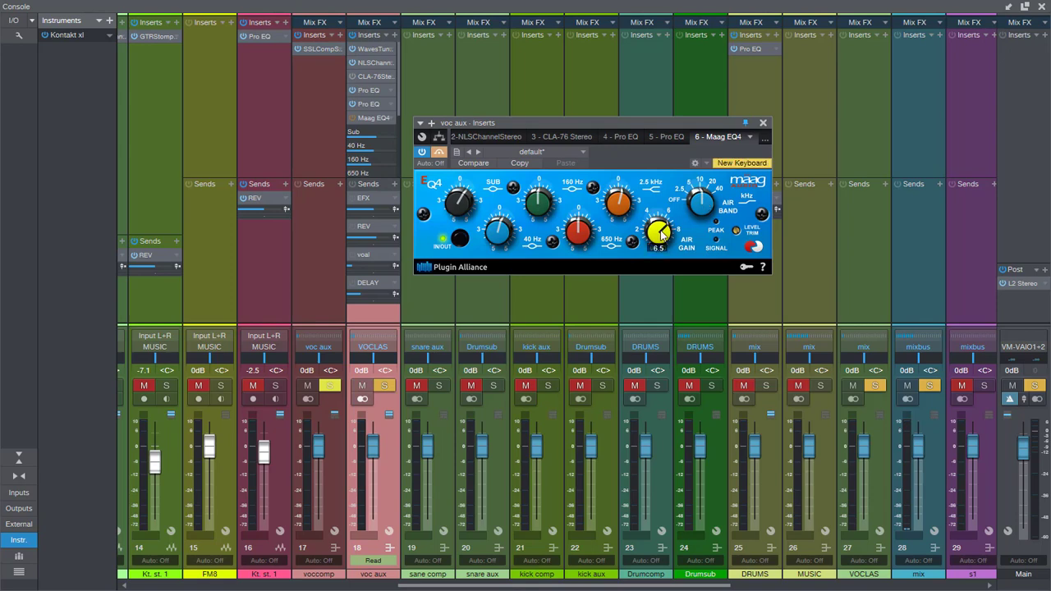
# Compare the vocal with and without the Maag EQ4 during playback by toggling its bypass, leaving the plug-in active.
pyautogui.click(440, 153)
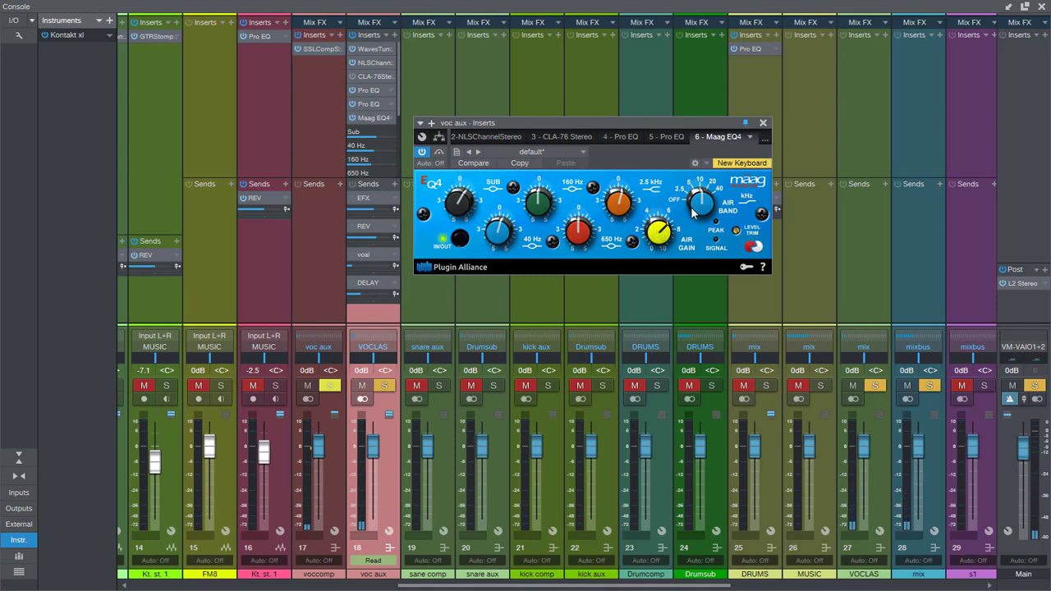
pyautogui.click(440, 154)
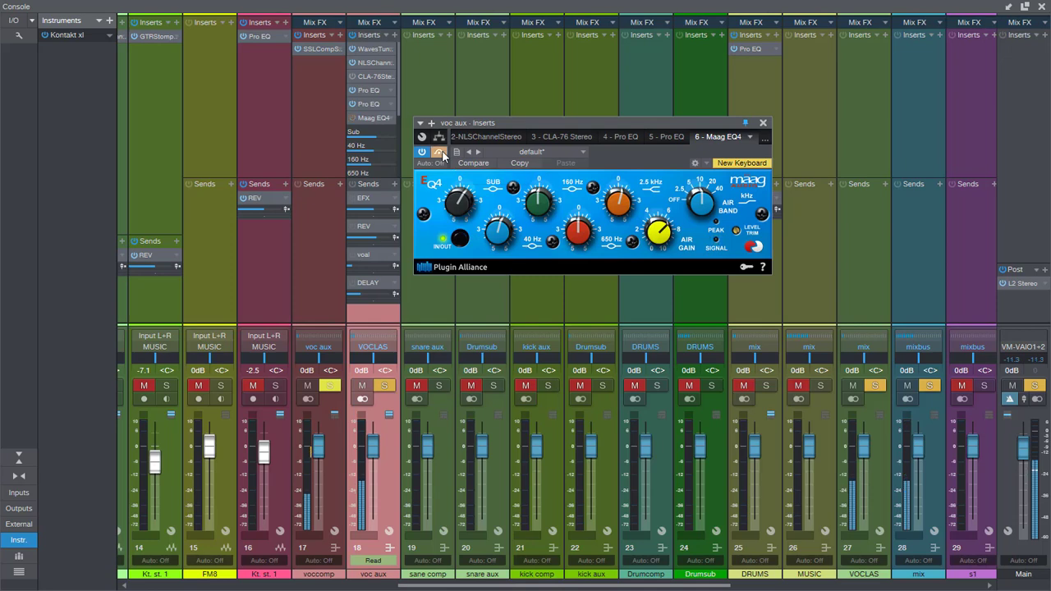
pyautogui.click(440, 153)
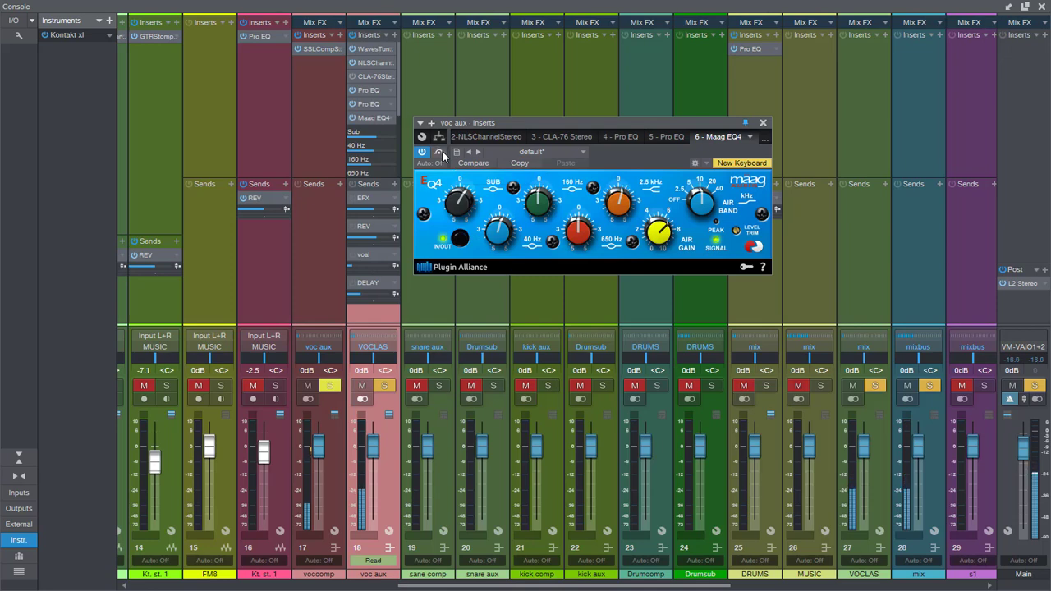
# Lower the Maag EQ4's air gain slightly and sweep its air band during playback, returning the band to 10 kHz.
pyautogui.moveTo(665, 232)
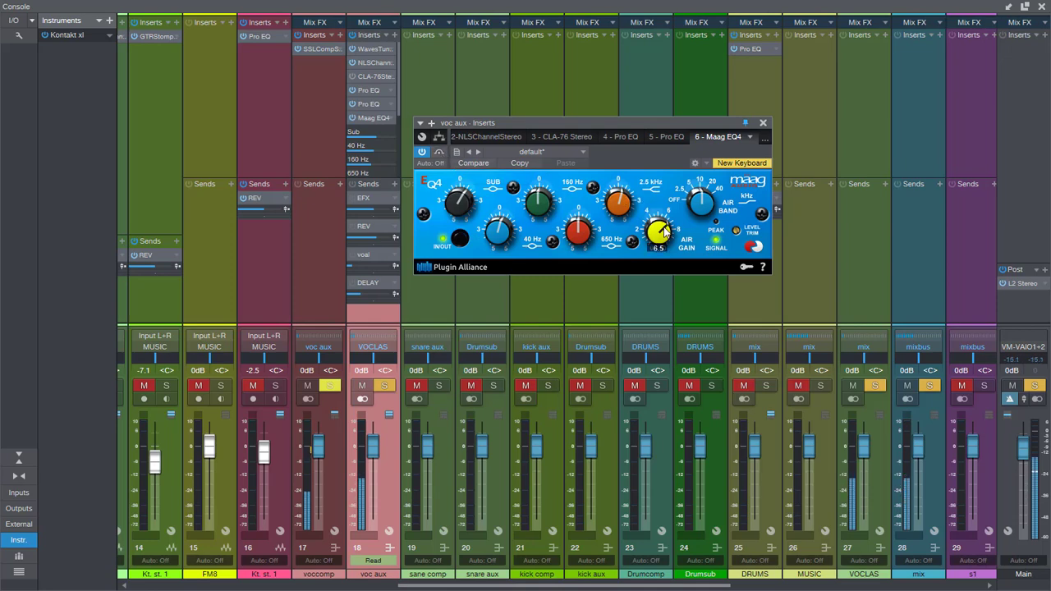
pyautogui.moveTo(664, 229); pyautogui.dragTo(665, 234)
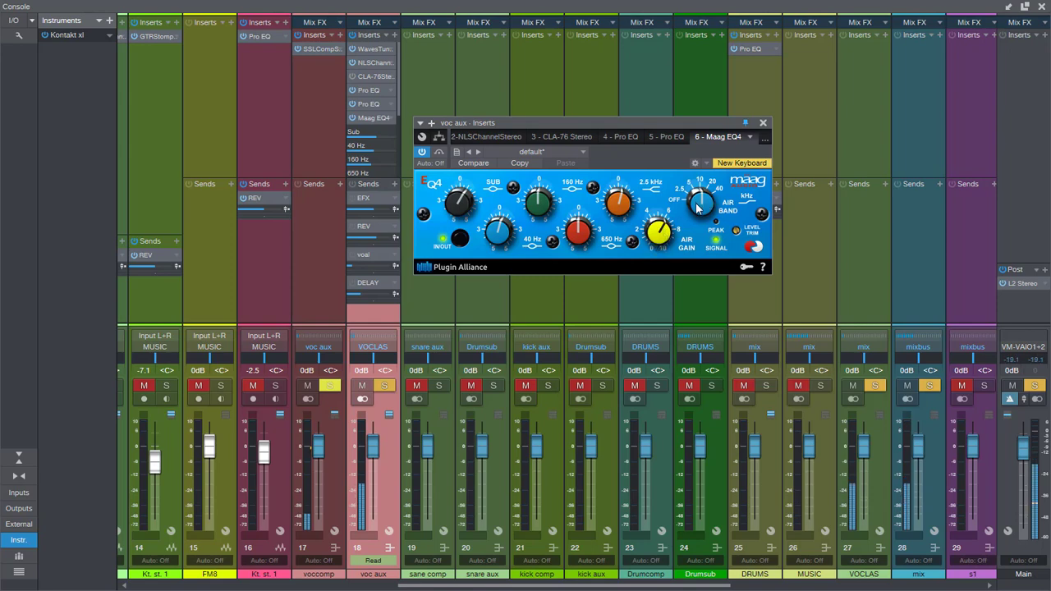
pyautogui.moveTo(696, 205); pyautogui.dragTo(722, 146)
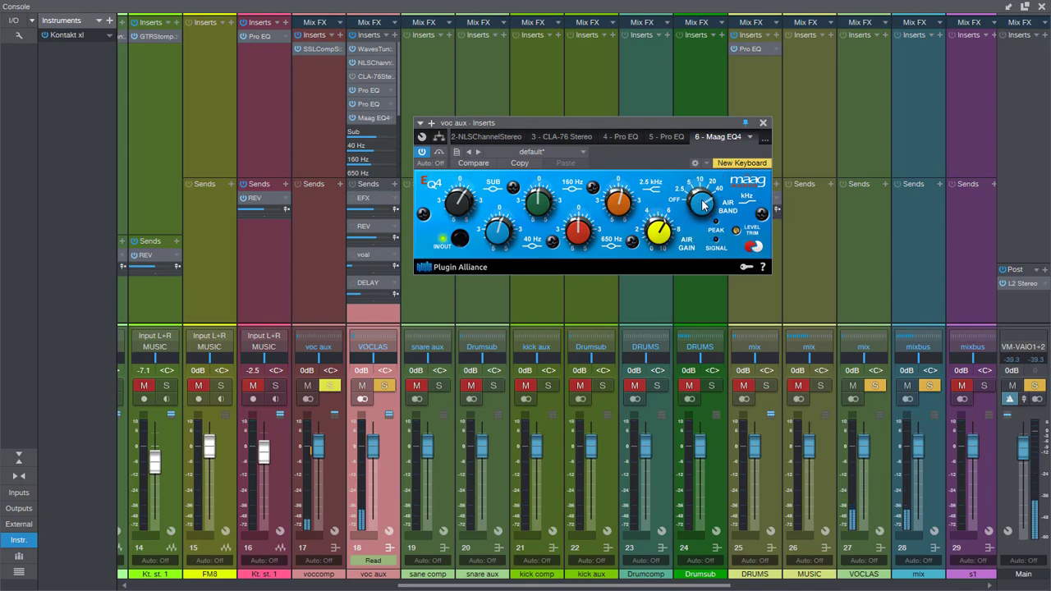
pyautogui.moveTo(704, 206); pyautogui.dragTo(699, 218)
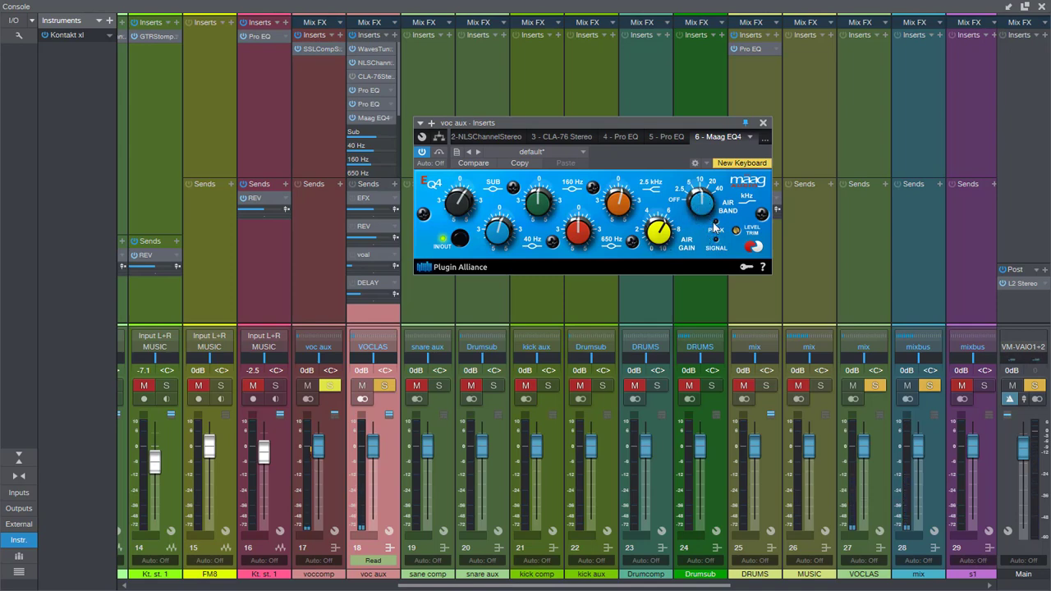
# Move the Maag EQ4 clear of the arrangement, solo the bass track alongside the vocal and place the playhead near bar 8.
pyautogui.moveTo(666, 233)
pyautogui.moveTo(580, 123); pyautogui.dragTo(622, 110)
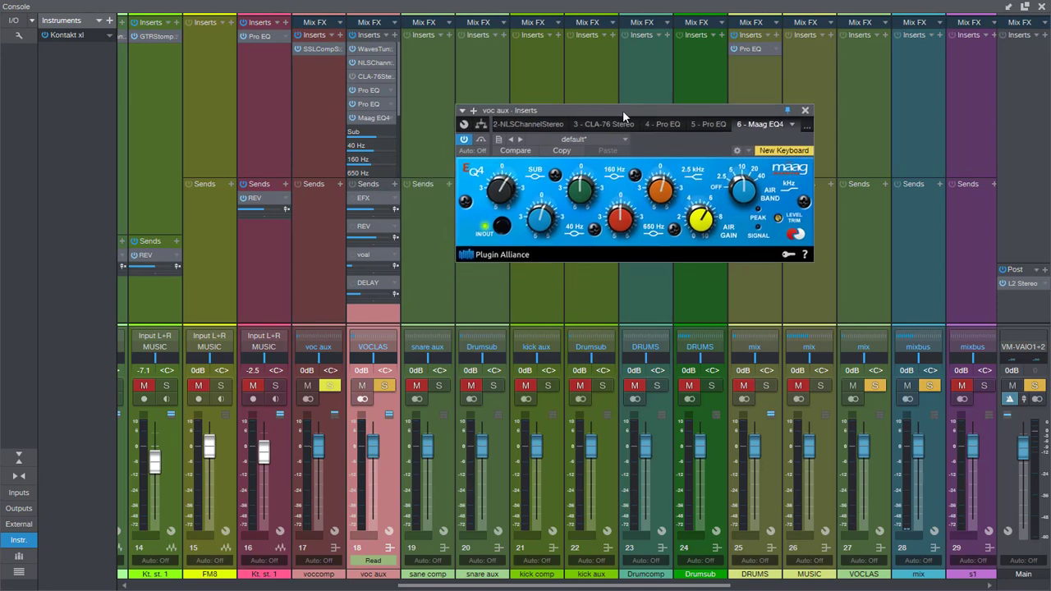
pyautogui.click(1041, 9)
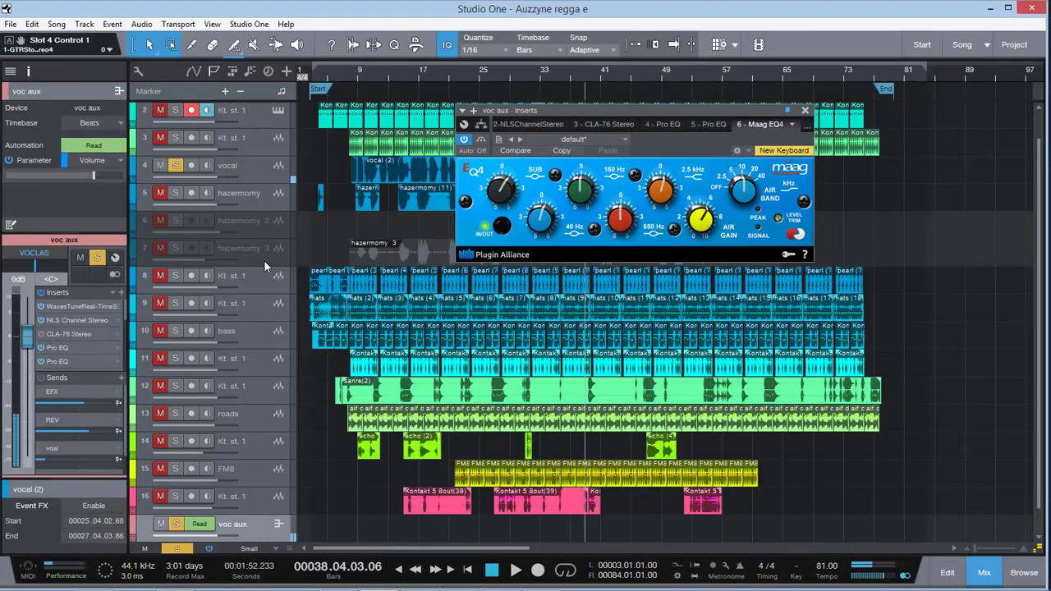
pyautogui.click(172, 330)
pyautogui.click(328, 78)
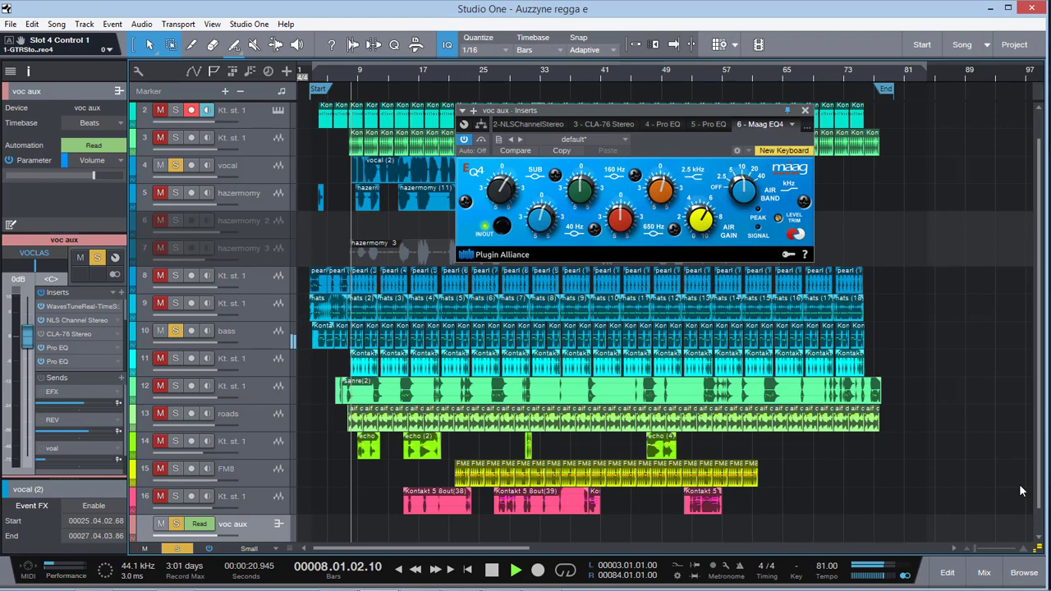
# Return to the console and compare the Maag EQ4 bypassed and active against the bass, leaving it active.
pyautogui.click(984, 572)
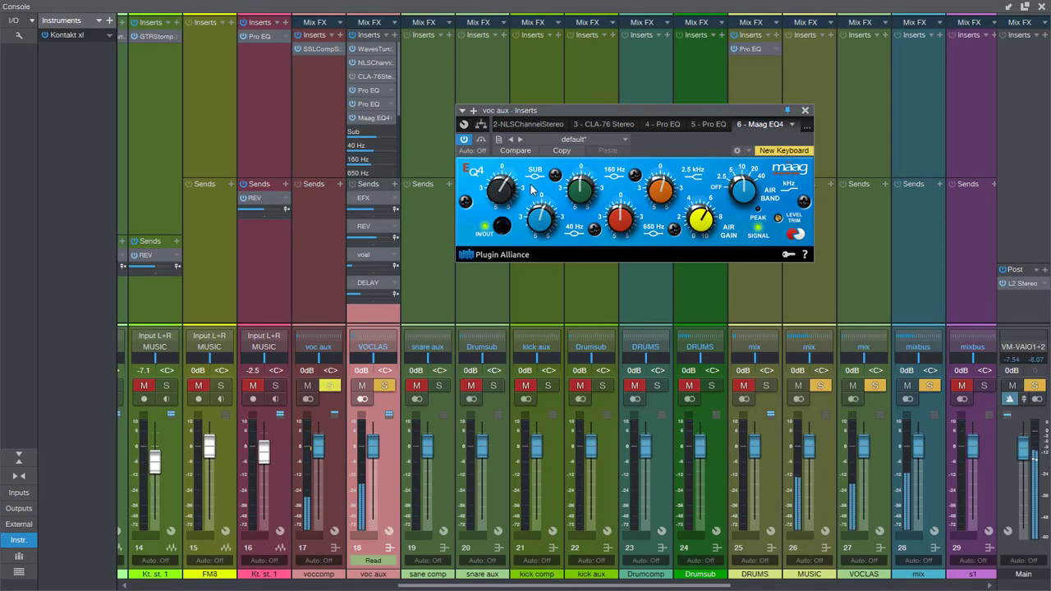
pyautogui.click(482, 141)
pyautogui.click(482, 140)
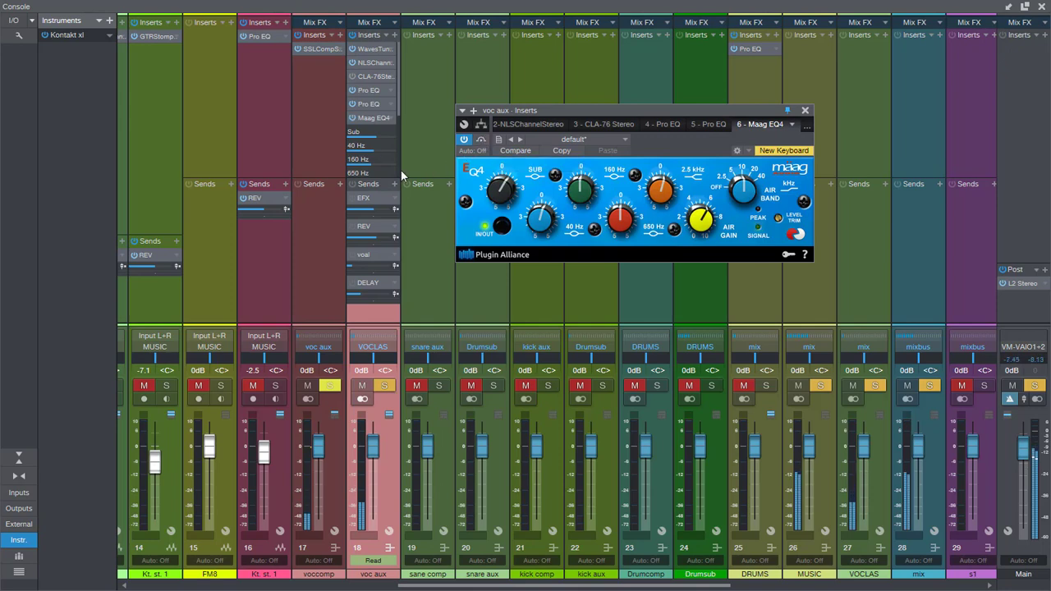
# Collapse the Maag EQ4 controls in voc aux's inserts and open the Gem Comp G, moving its window higher.
pyautogui.rightClick(374, 131)
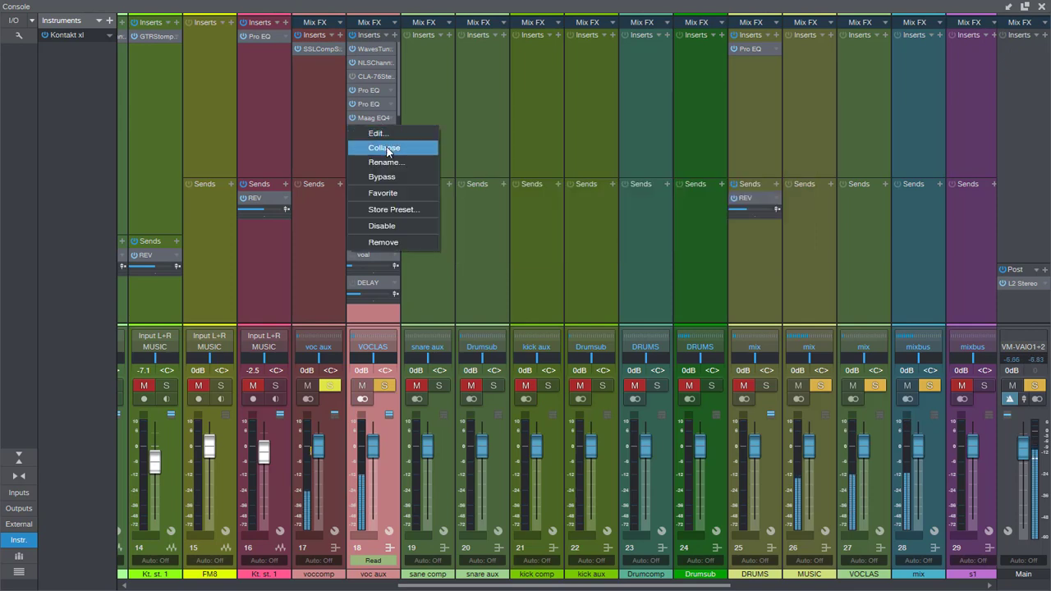
pyautogui.click(387, 148)
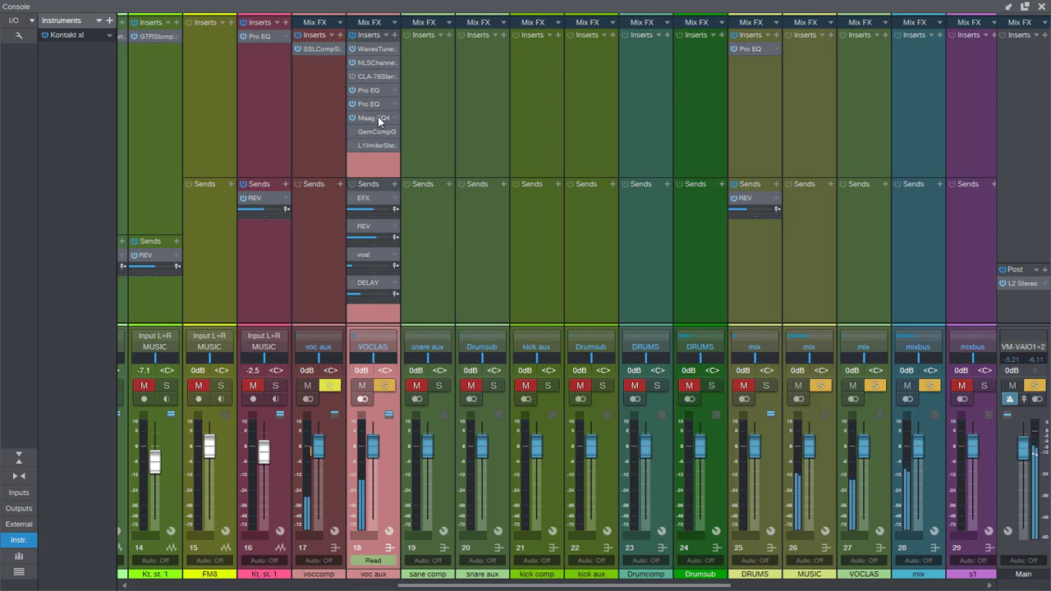
pyautogui.click(378, 117)
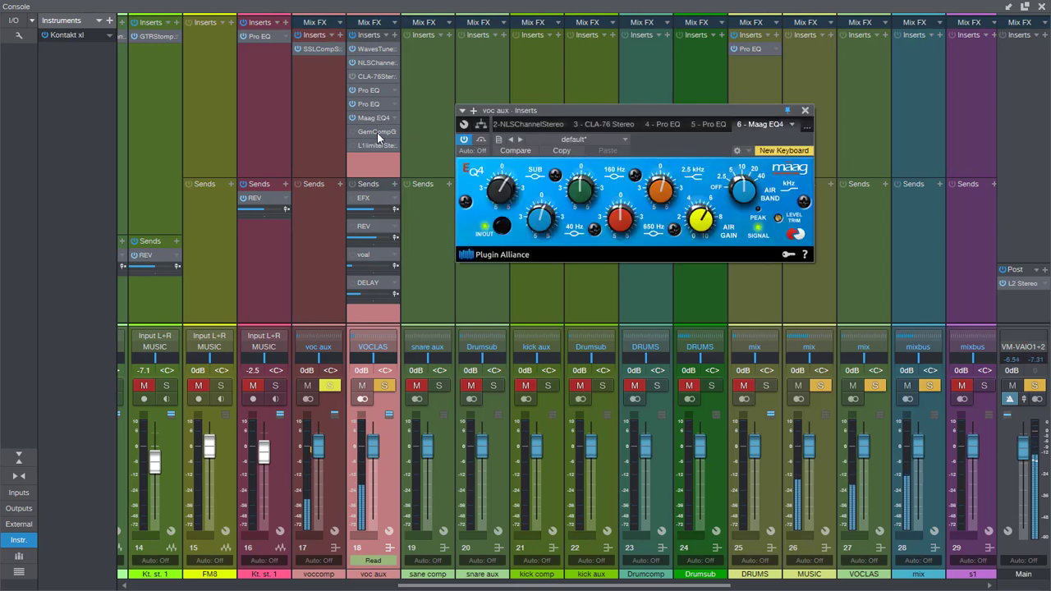
pyautogui.click(371, 136)
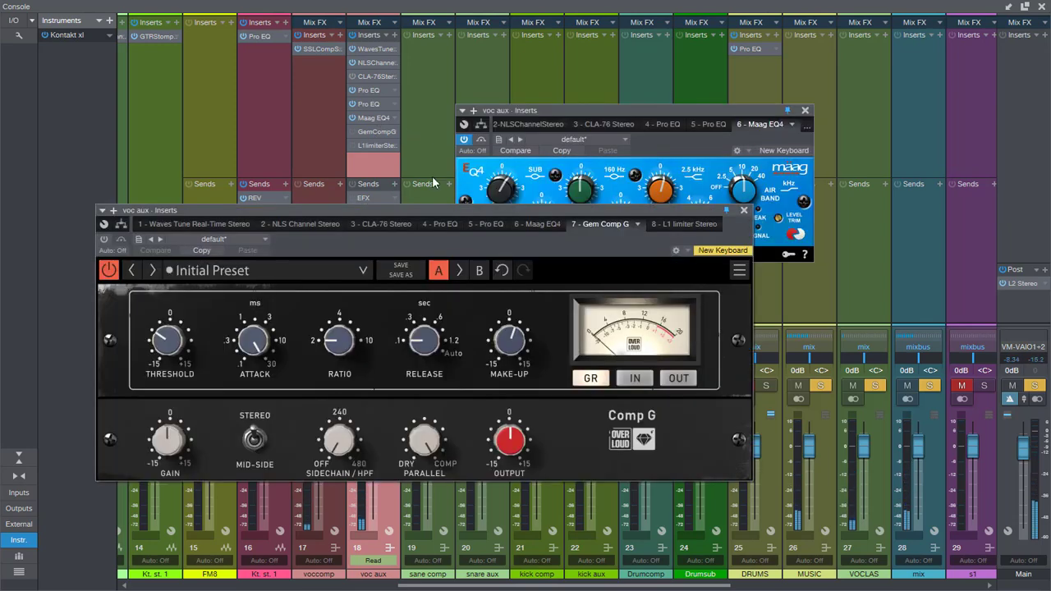
pyautogui.moveTo(438, 206); pyautogui.dragTo(411, 147)
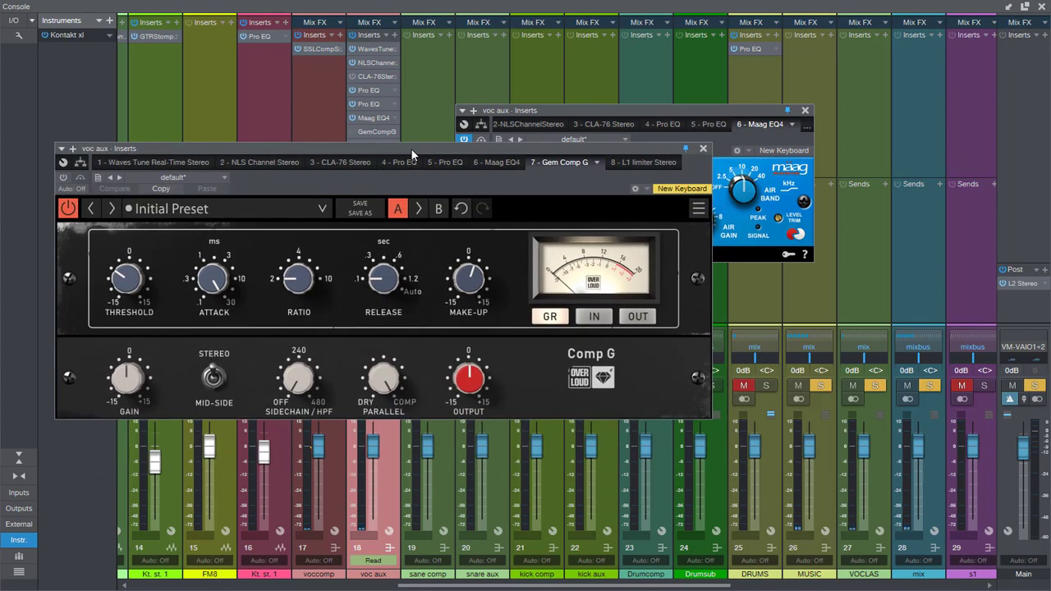
# Open the CLA-76 Stereo on voc aux, try the 8 ratio, return it to 4 and close the compressor.
pyautogui.click(371, 77)
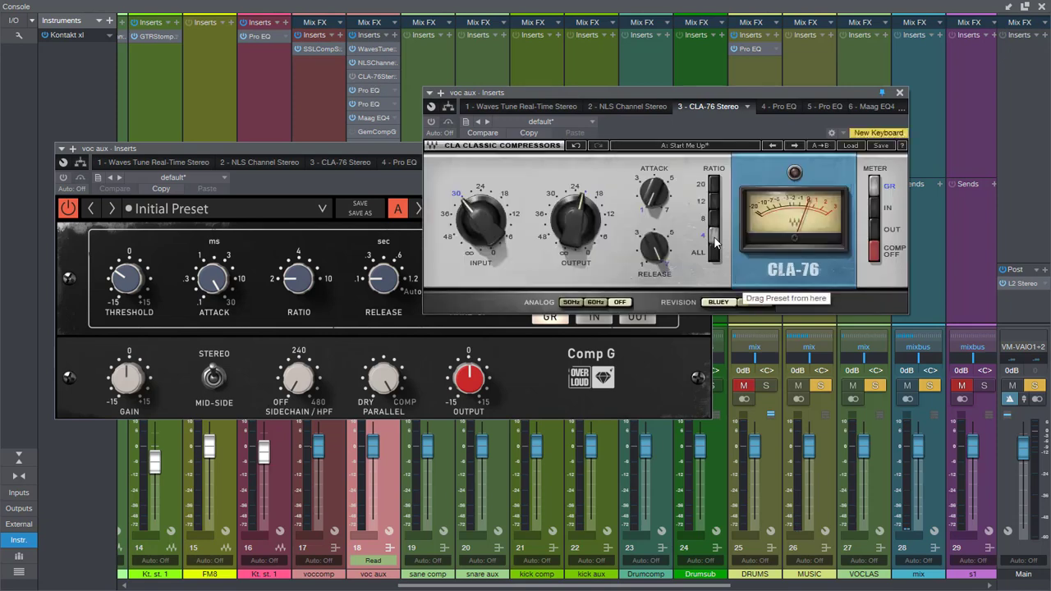
pyautogui.click(715, 212)
pyautogui.click(713, 236)
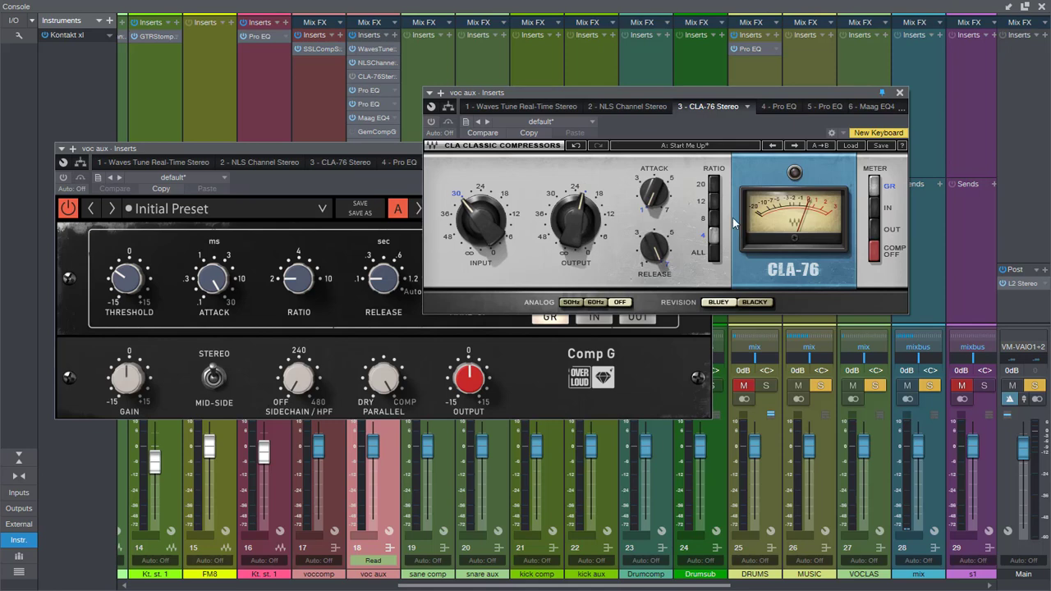
pyautogui.click(899, 93)
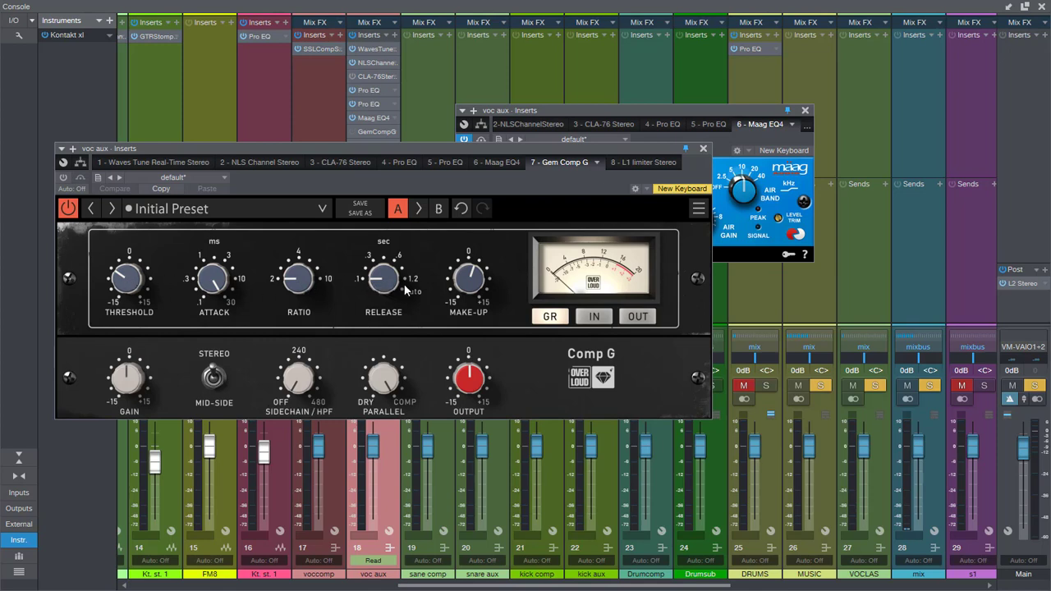
# Activate the Gem Comp G on voc aux and close the Maag EQ4 window.
pyautogui.click(81, 178)
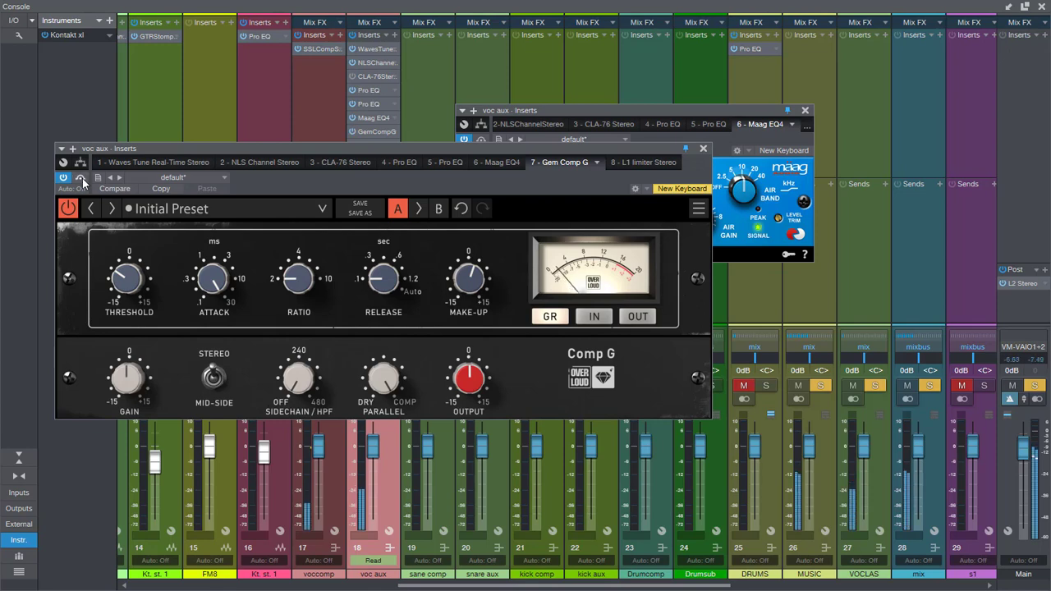
pyautogui.moveTo(712, 111); pyautogui.dragTo(819, 19)
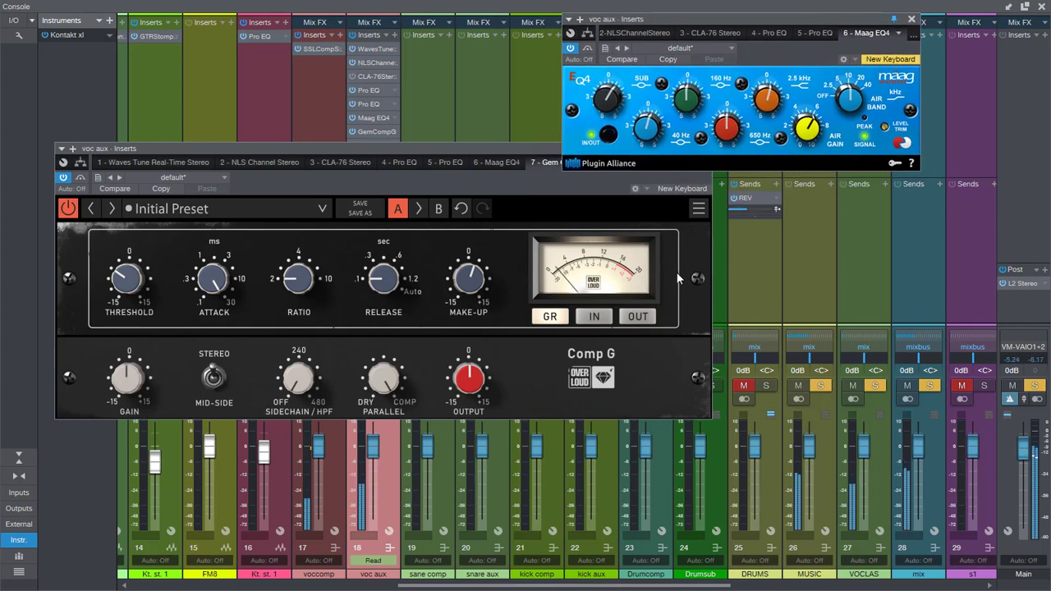
pyautogui.click(912, 20)
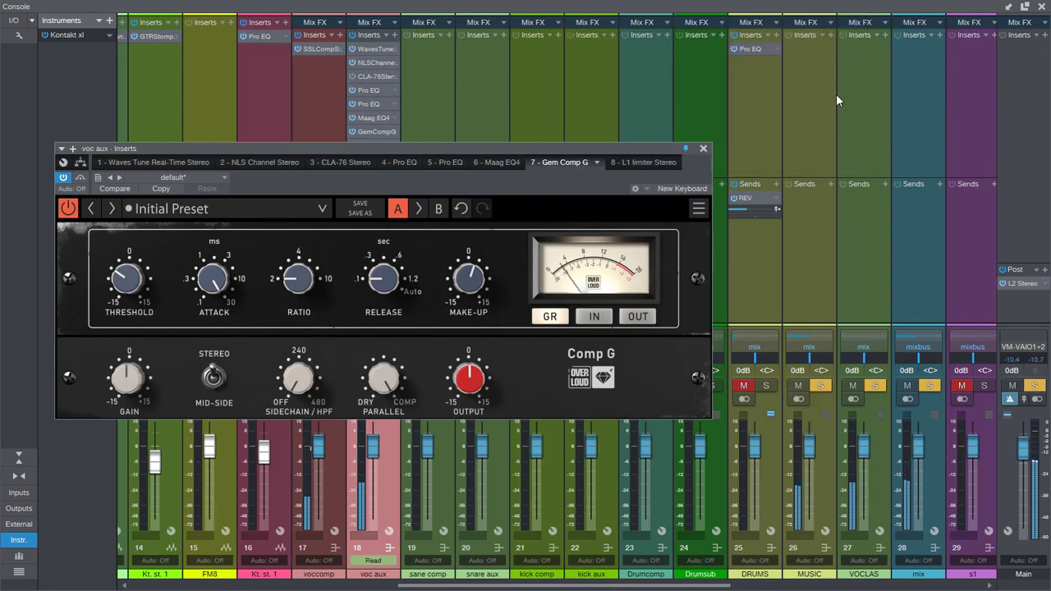
# Switch to the arrangement, stop playback and place the playhead just before bar 48, repositioning the Gem Comp G window.
pyautogui.press('F3')
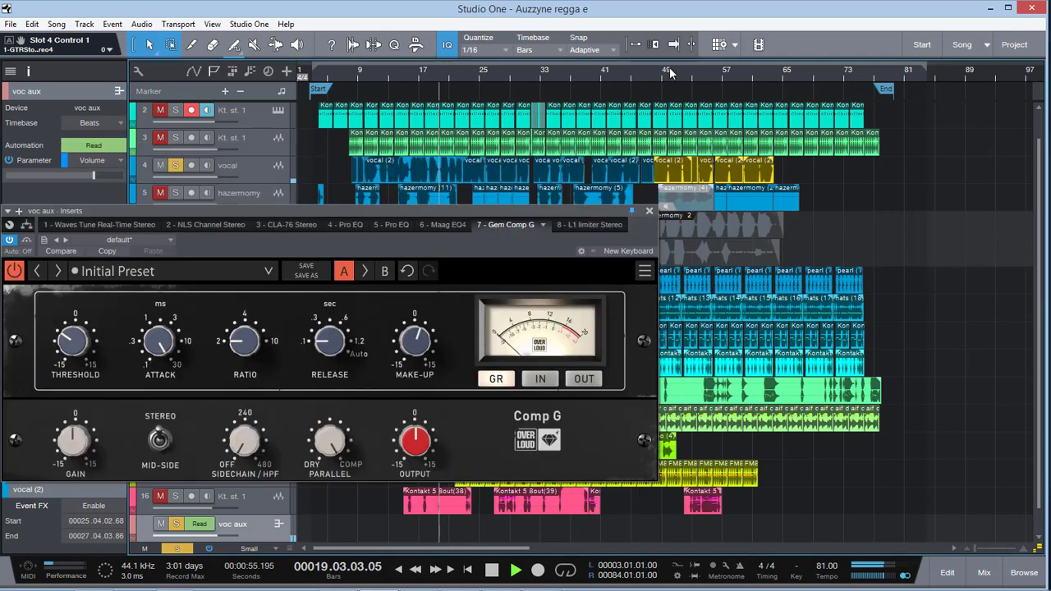
pyautogui.press('space')
pyautogui.click(653, 66)
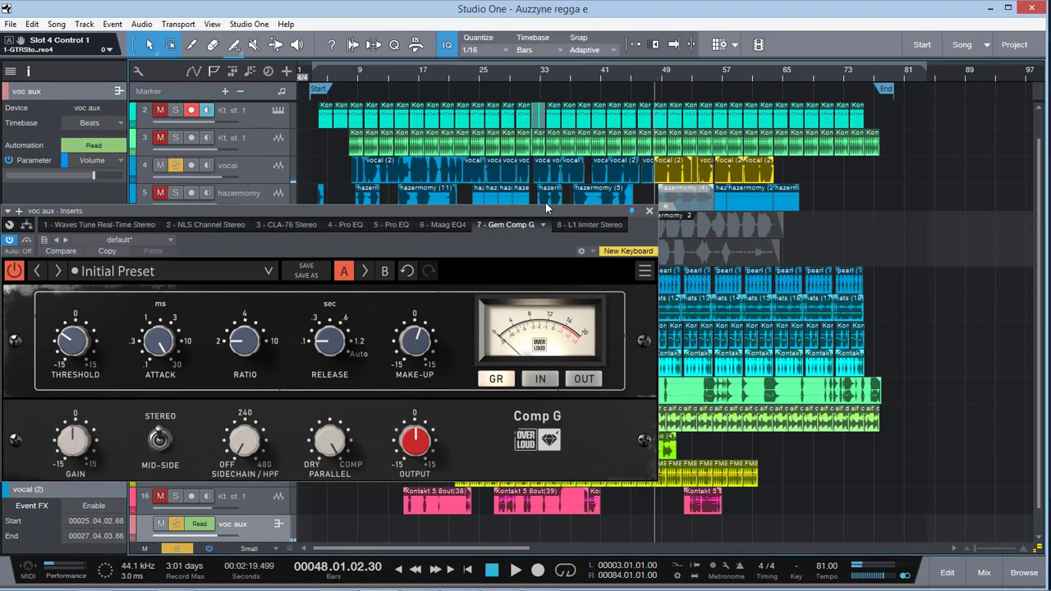
pyautogui.moveTo(511, 217); pyautogui.dragTo(560, 192)
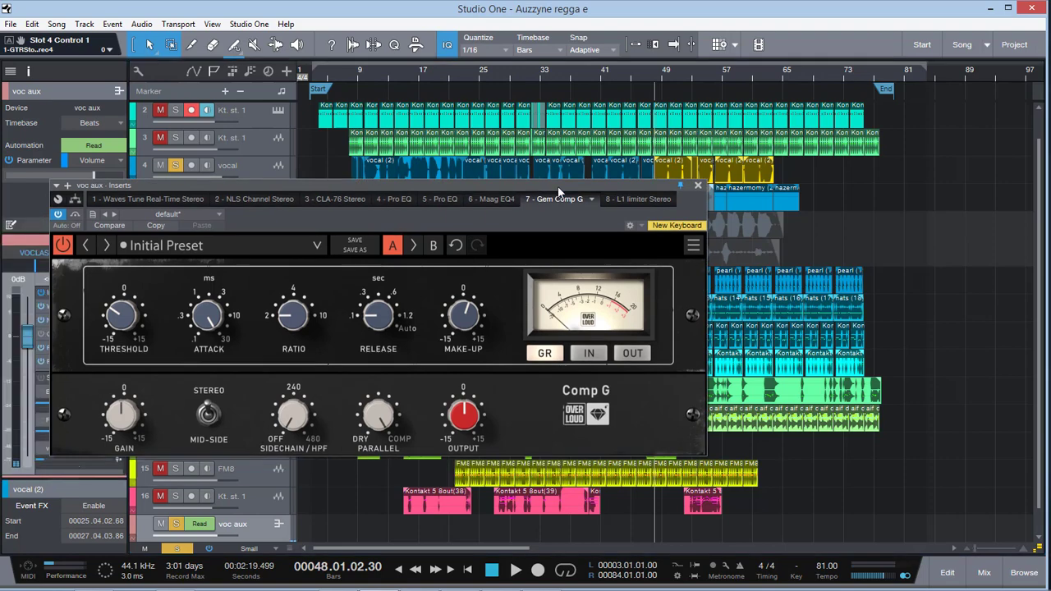
pyautogui.click(655, 79)
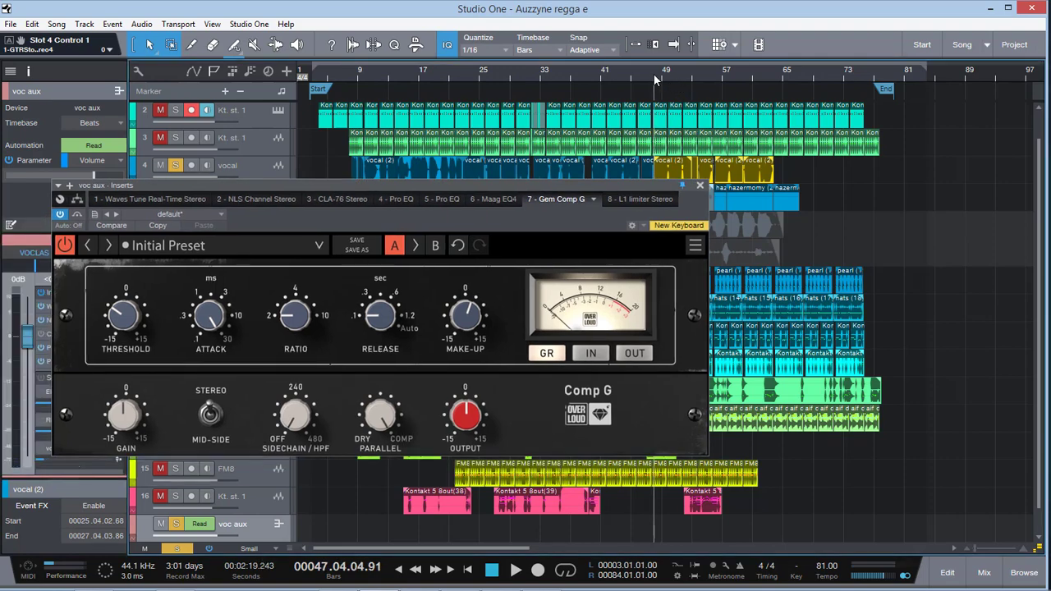
# Play the vocal passage from bar 48 in short stretches to examine the Gem Comp G's gain reduction.
pyautogui.press('space')
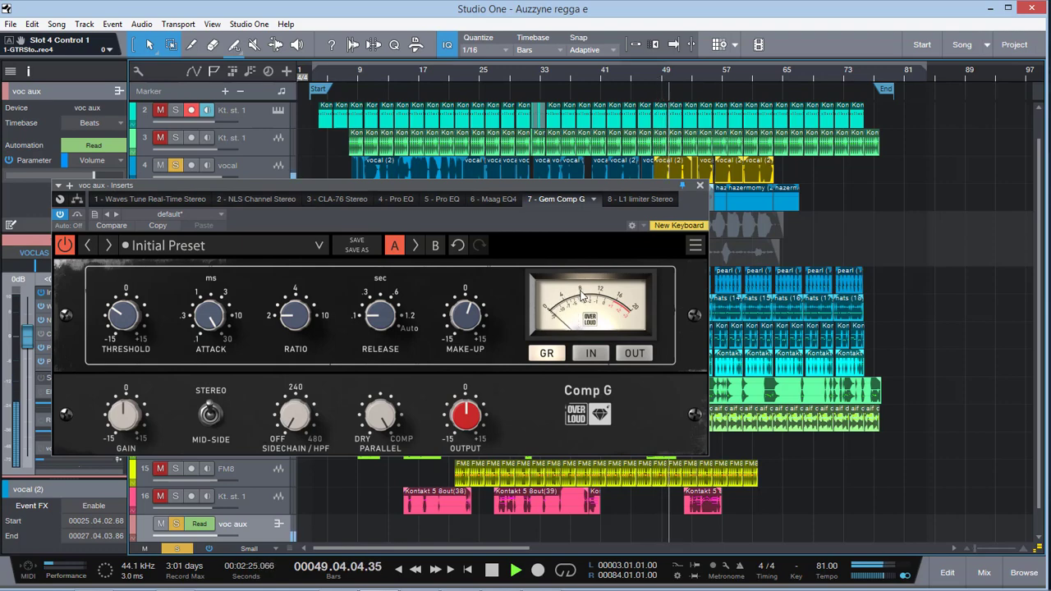
pyautogui.press('space')
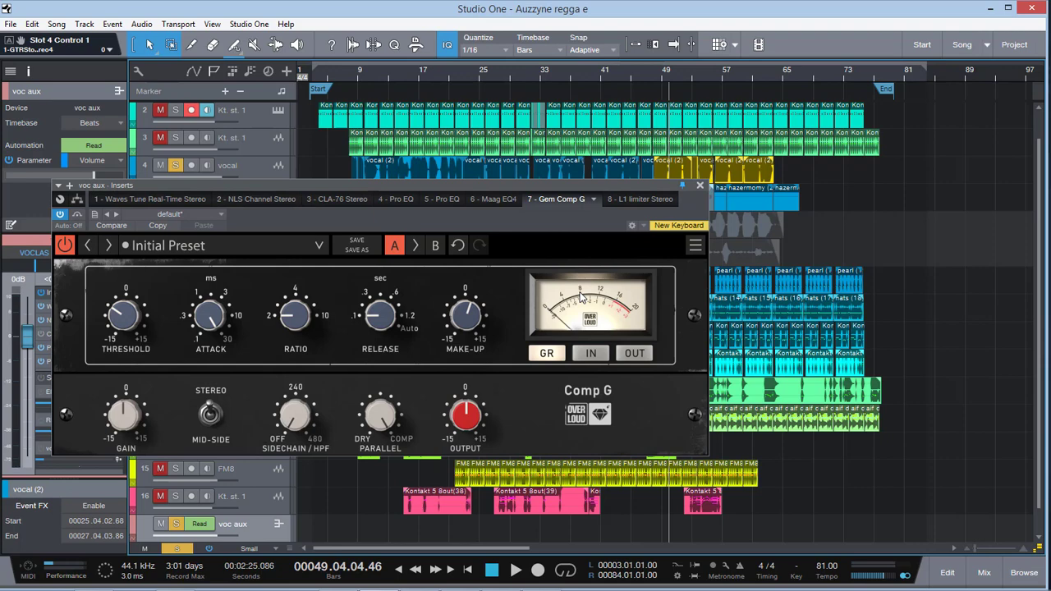
pyautogui.press('space')
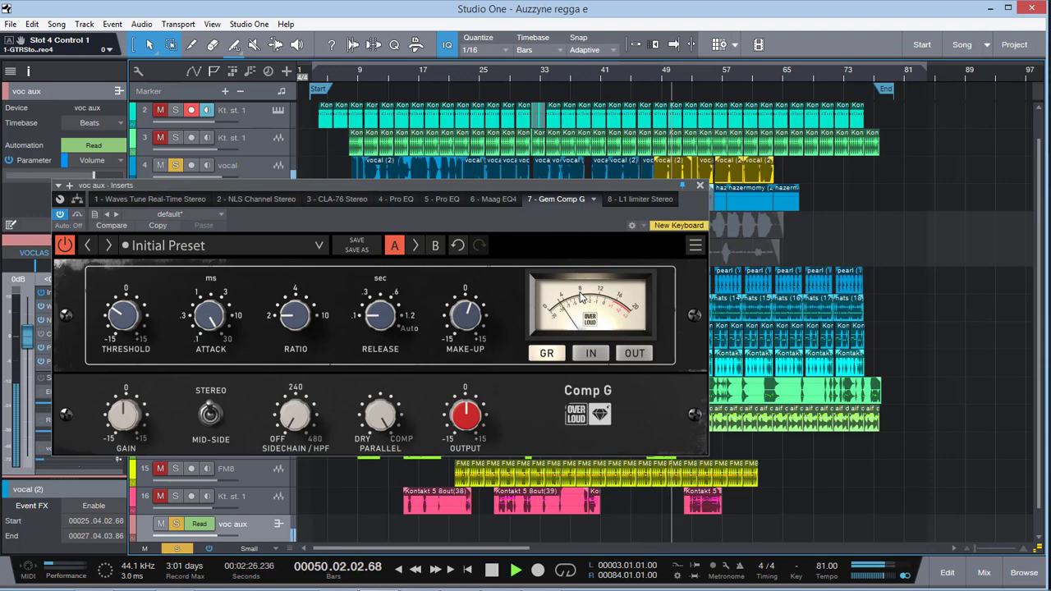
pyautogui.press('space')
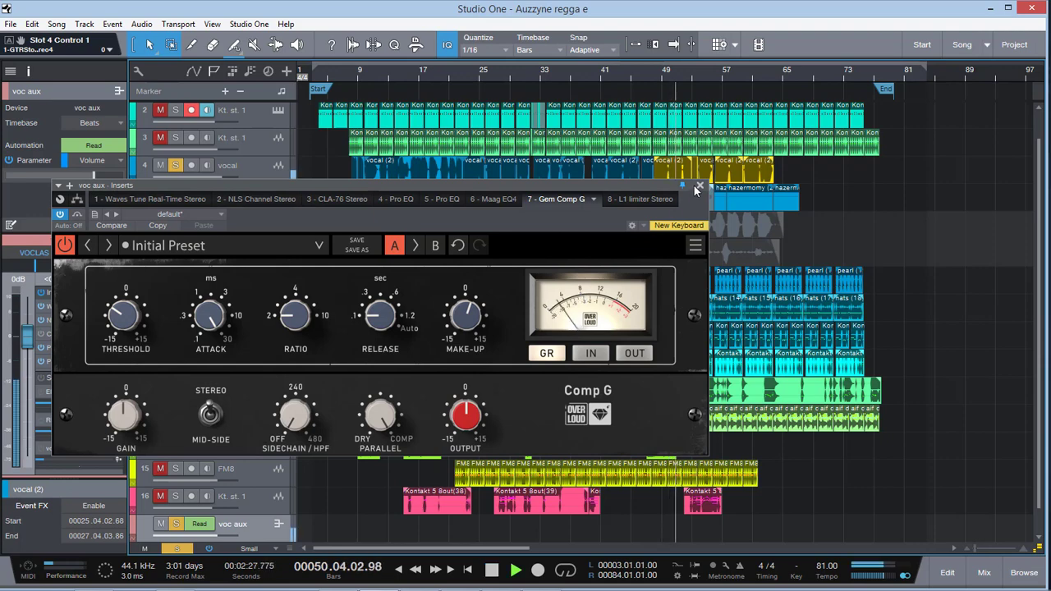
# Close the Gem Comp G, clear all track solos and play the full mix from about bar 47.
pyautogui.click(700, 187)
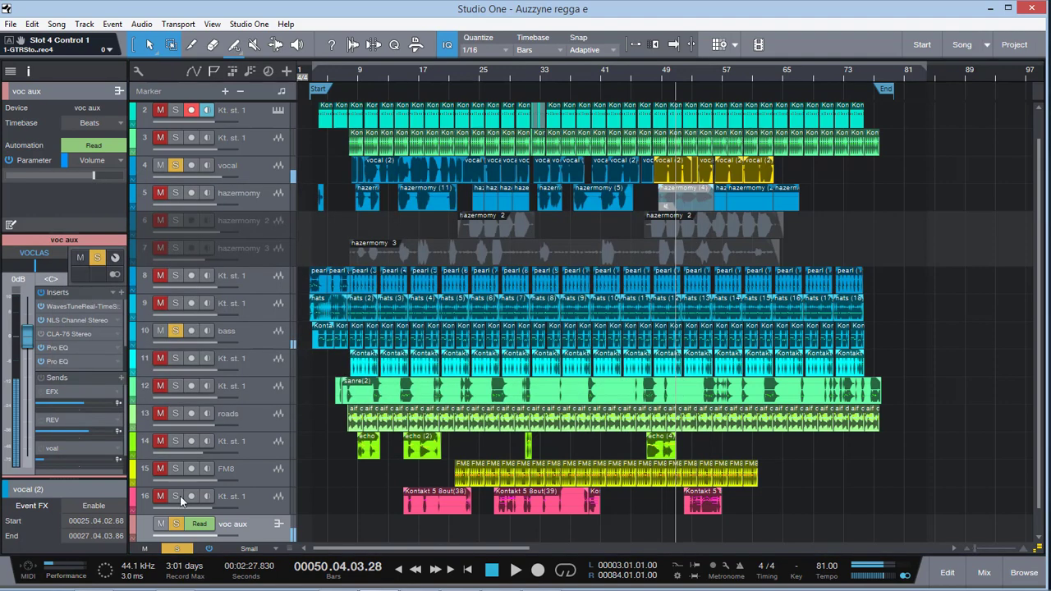
pyautogui.click(178, 549)
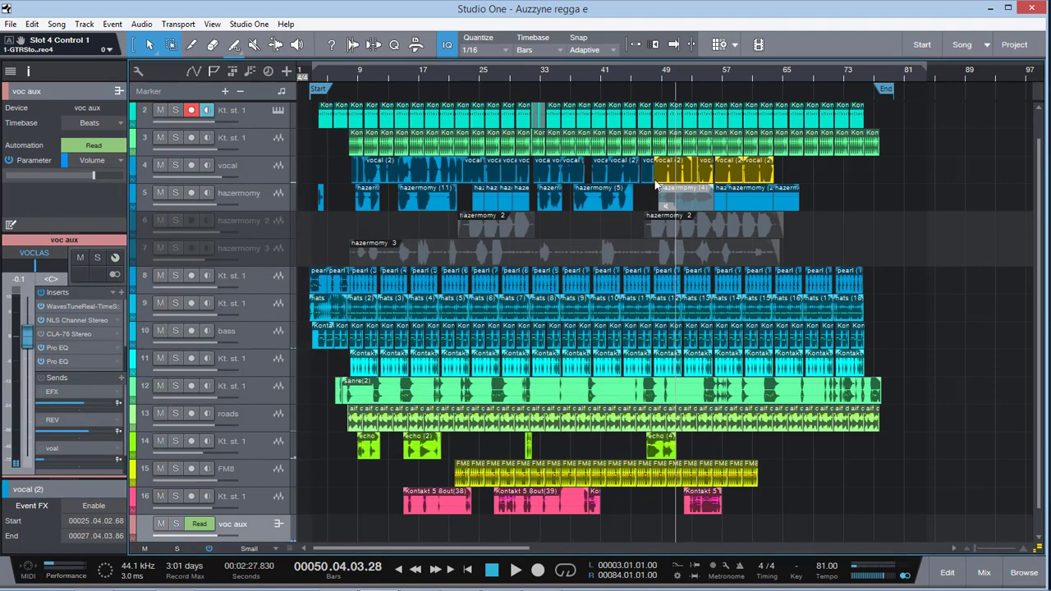
pyautogui.click(649, 75)
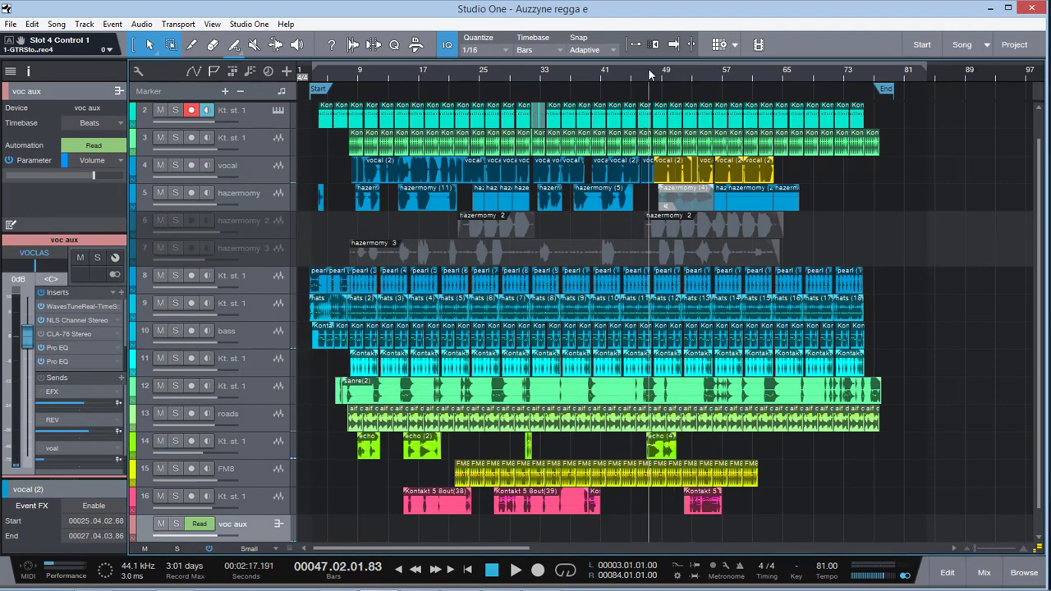
pyautogui.press('space')
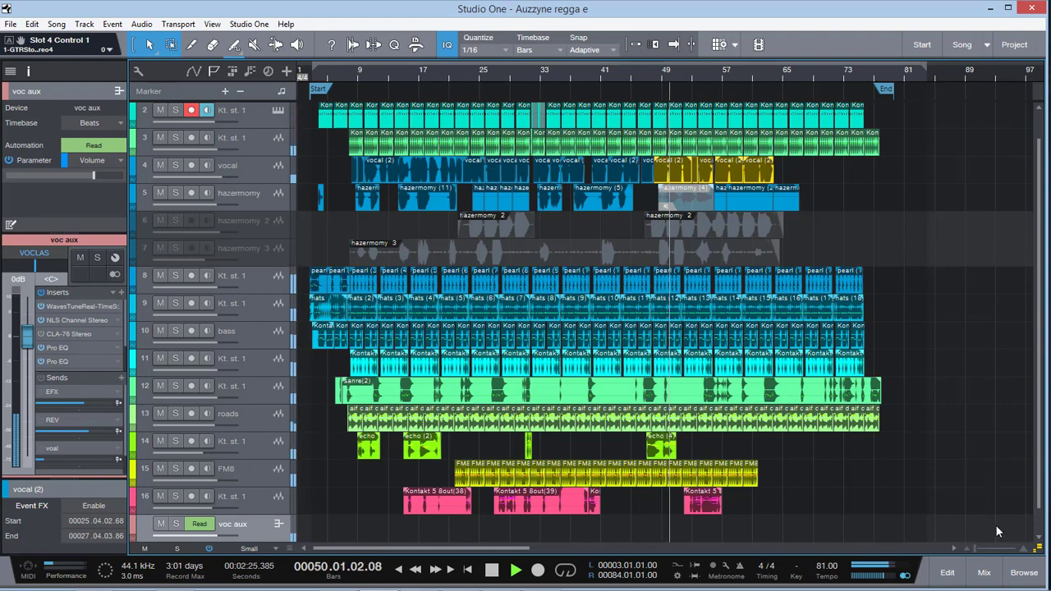
# Open the voc aux Gem Comp G in the mixer to watch it during the full mix, return to the arrangement and stop playback.
pyautogui.click(983, 572)
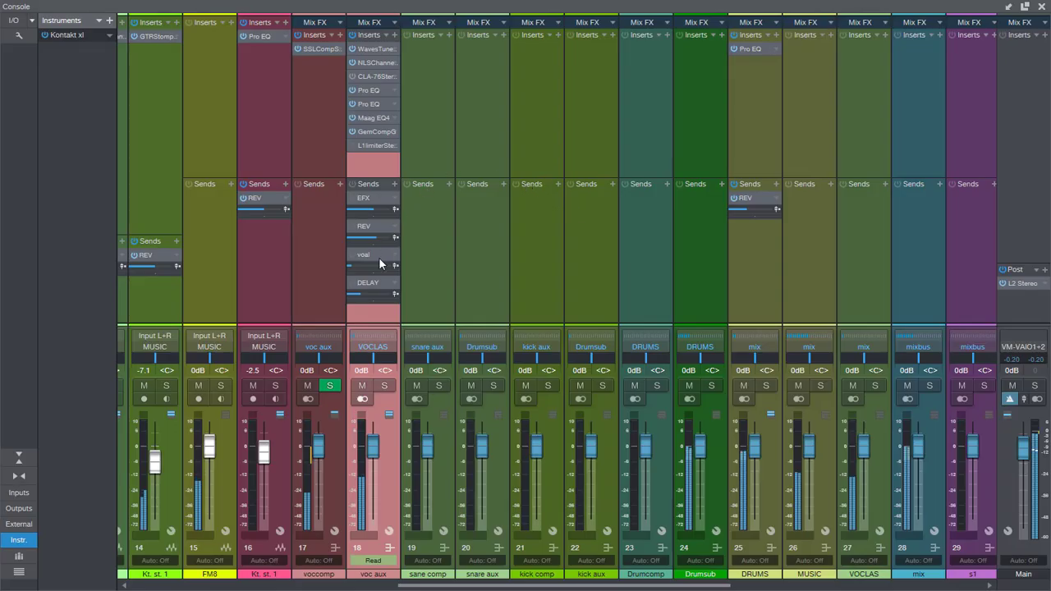
pyautogui.click(371, 132)
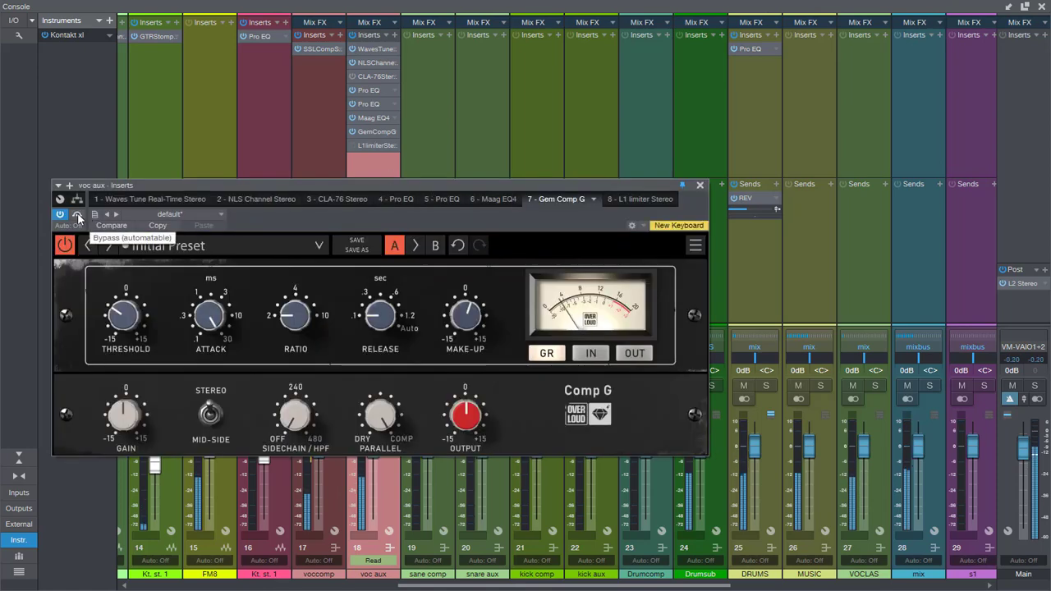
pyautogui.click(1042, 8)
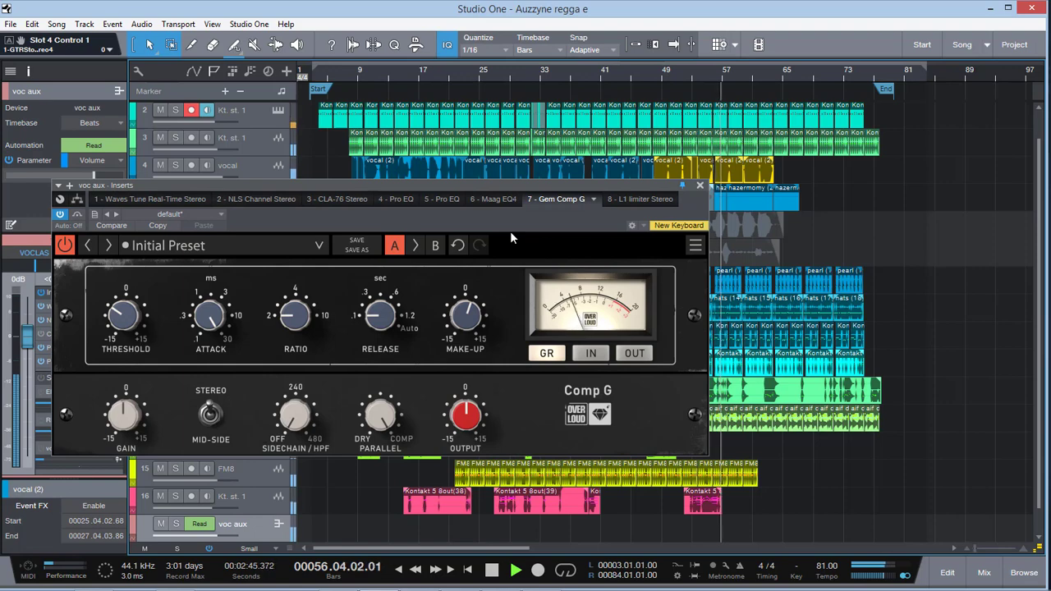
pyautogui.press('space')
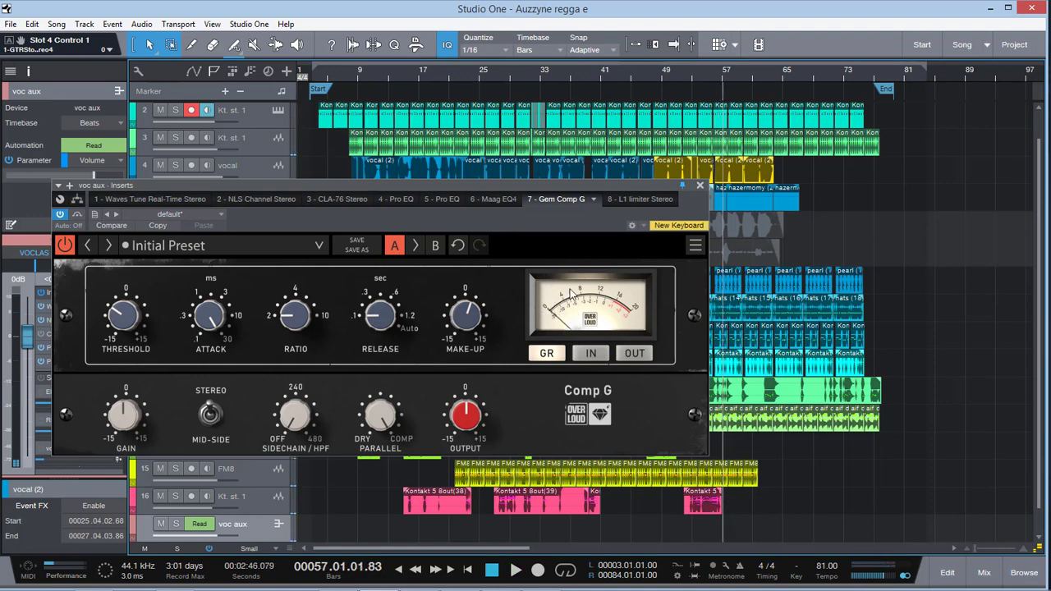
# Place the playhead just before bar 9, close the Gem Comp G window and switch to the mixer console.
pyautogui.click(356, 80)
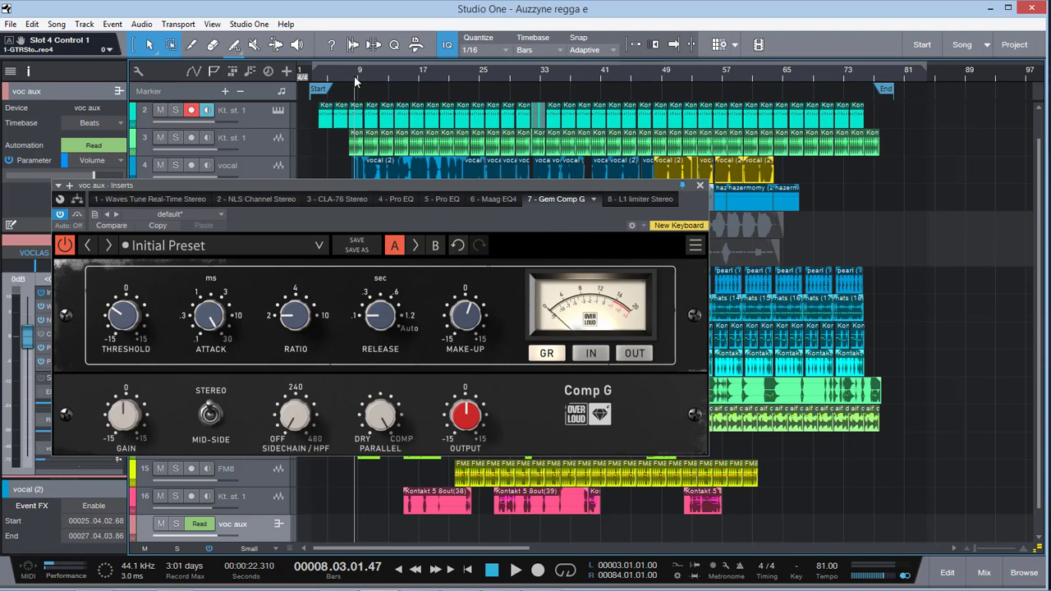
pyautogui.moveTo(457, 188); pyautogui.dragTo(596, 220)
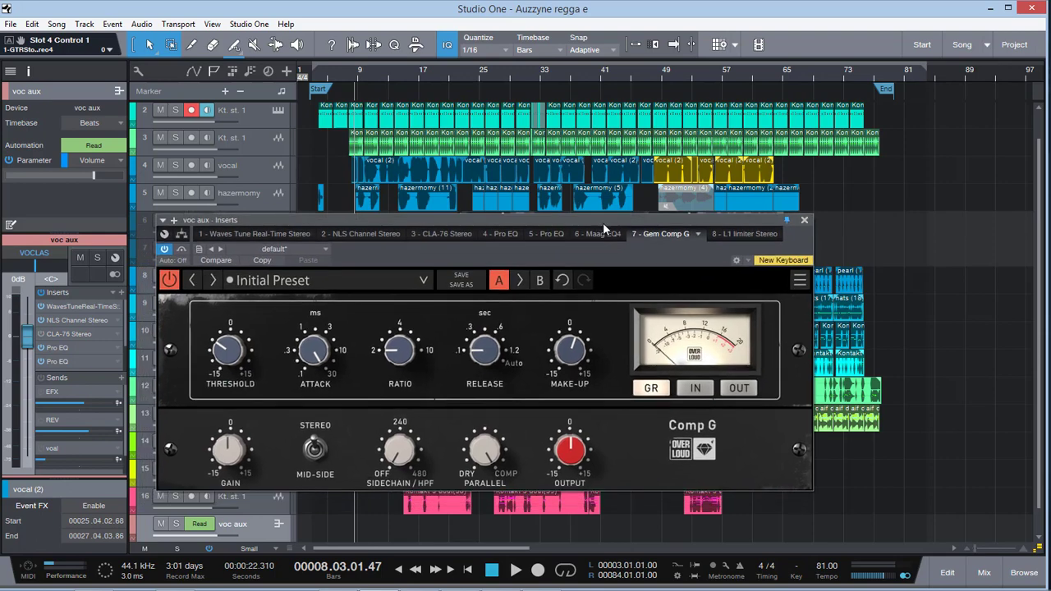
pyautogui.moveTo(586, 223); pyautogui.dragTo(535, 209)
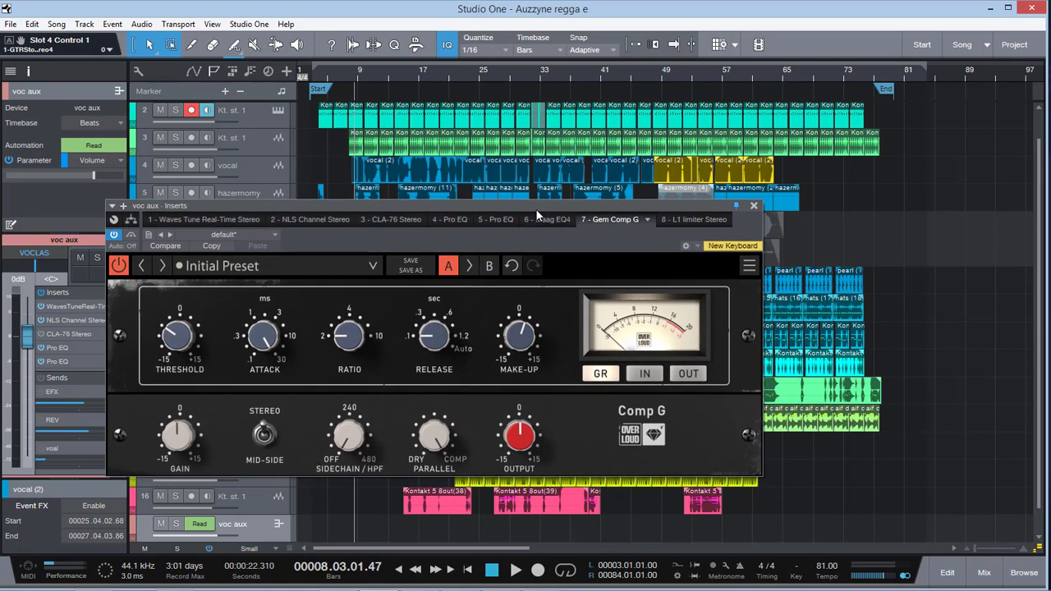
pyautogui.click(753, 207)
pyautogui.click(982, 570)
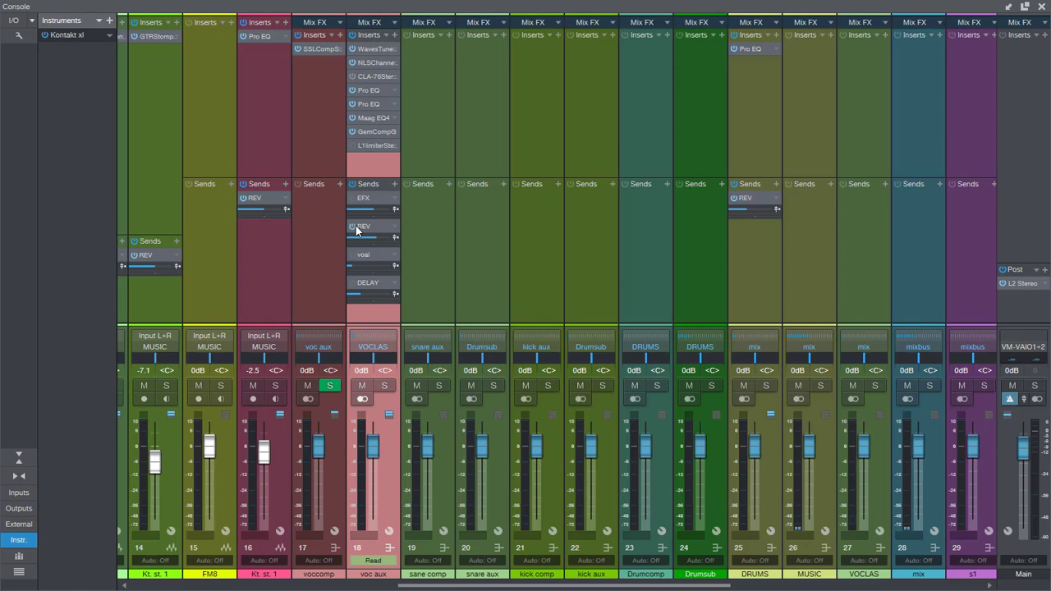
# Activate the REV and EFX sends on voc aux and inspect their RVerb and Doubler2 plug-ins, closing each window.
pyautogui.doubleClick(370, 226)
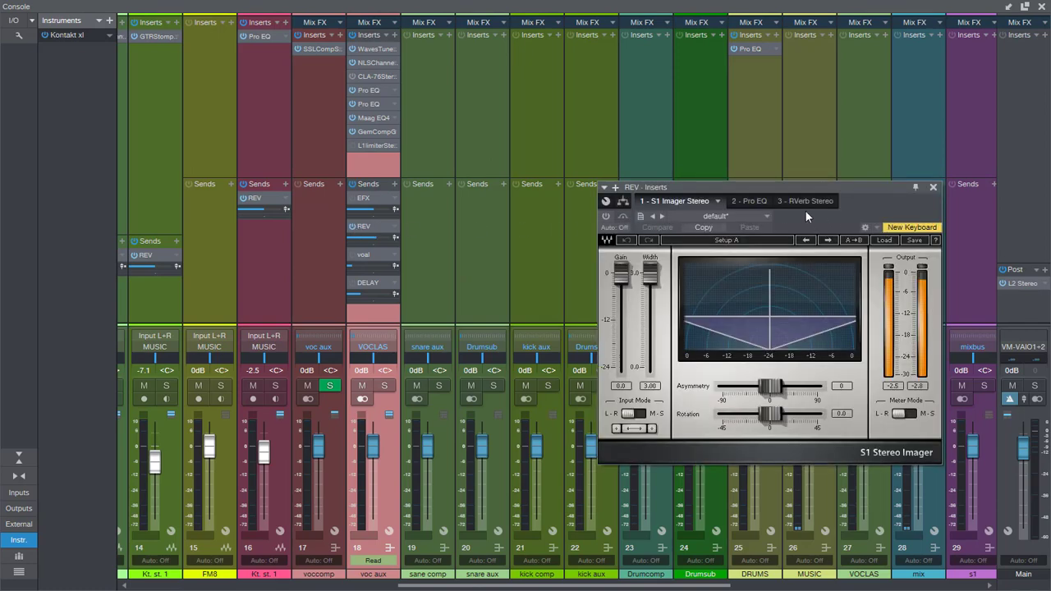
pyautogui.click(802, 202)
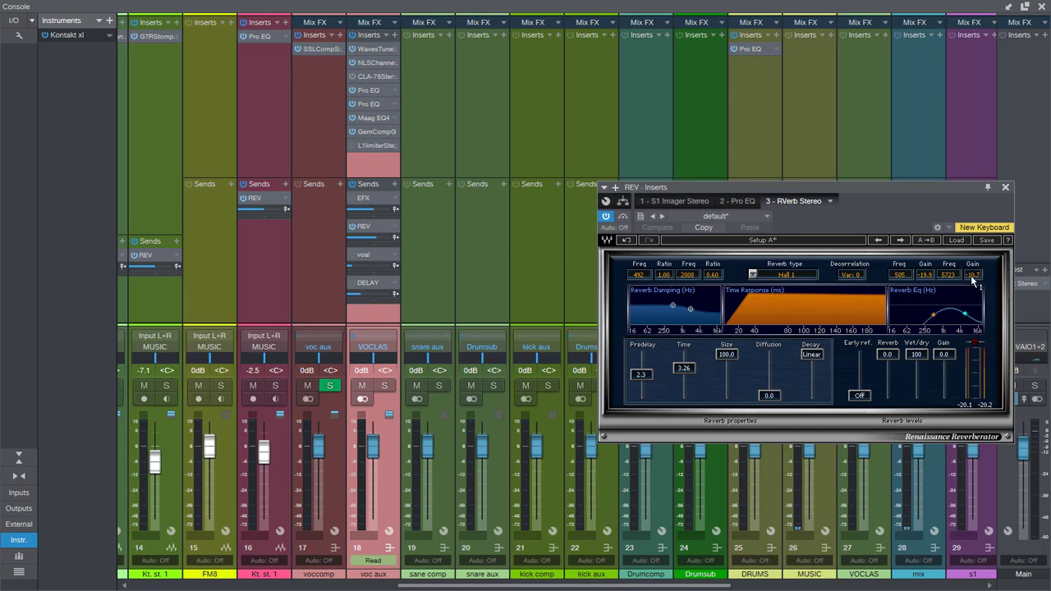
pyautogui.click(1005, 187)
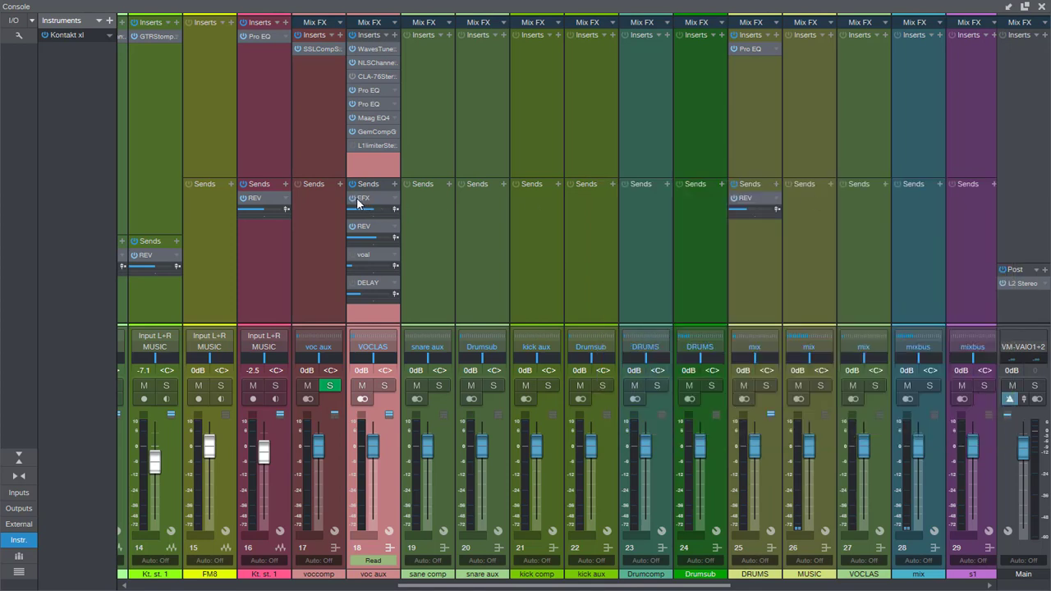
pyautogui.click(372, 198)
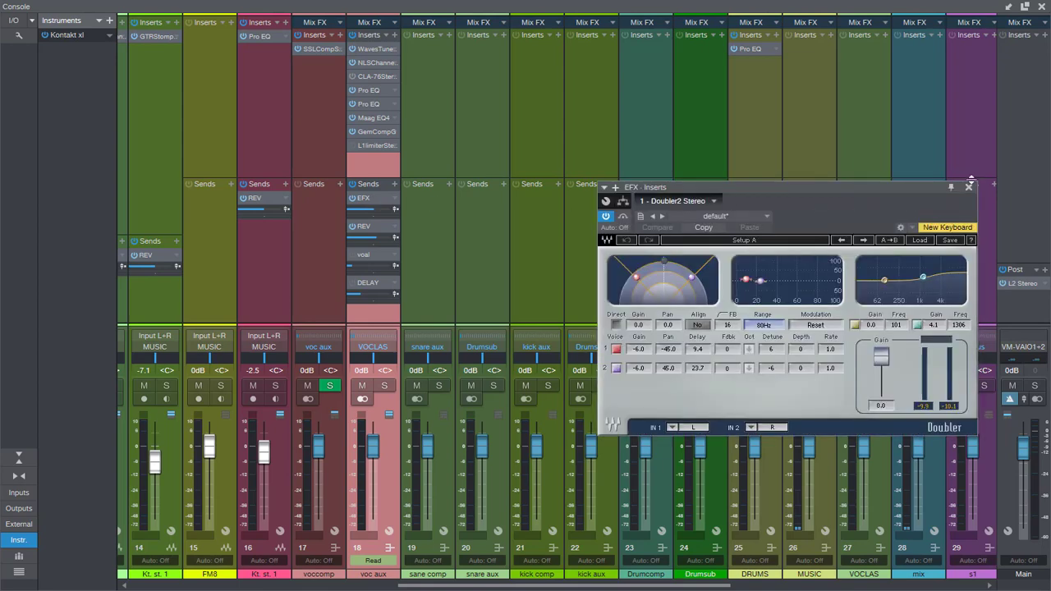
pyautogui.click(969, 188)
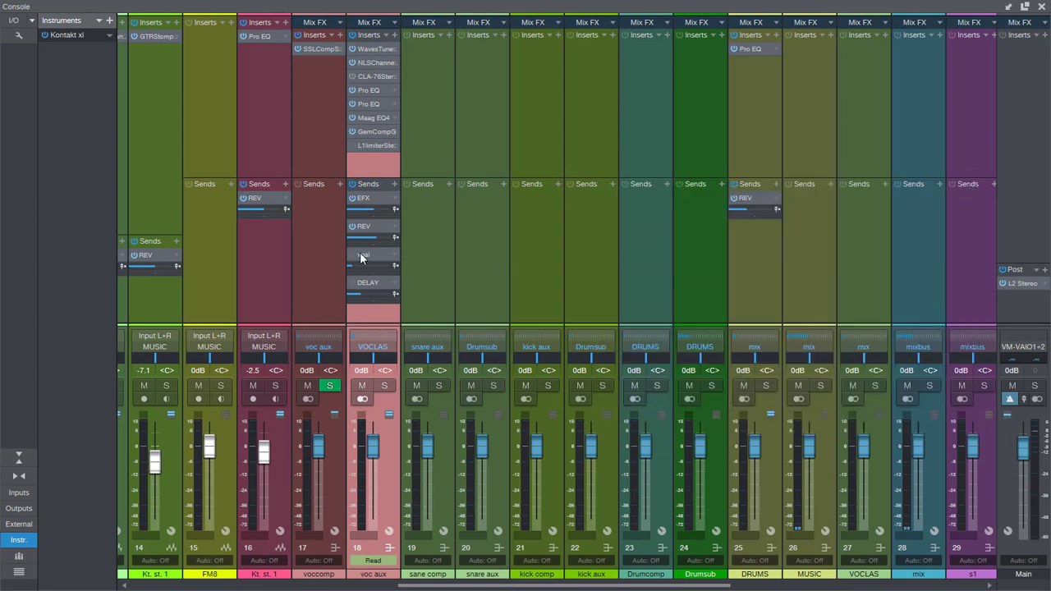
# Solo voc aux, activate its DELAY send and examine the H-Delay settings while the vocal plays.
pyautogui.click(384, 386)
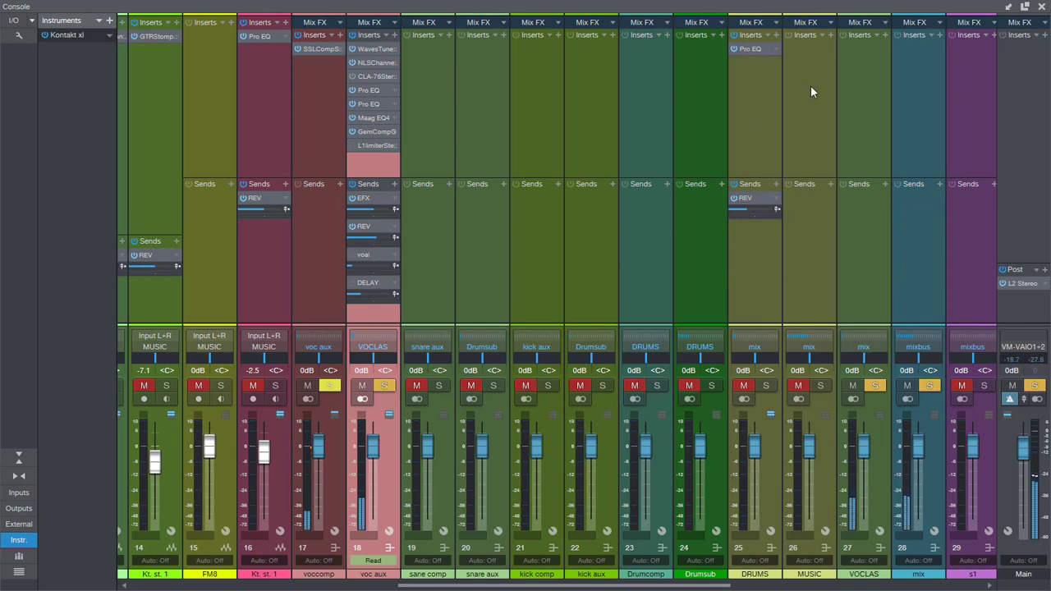
pyautogui.doubleClick(375, 284)
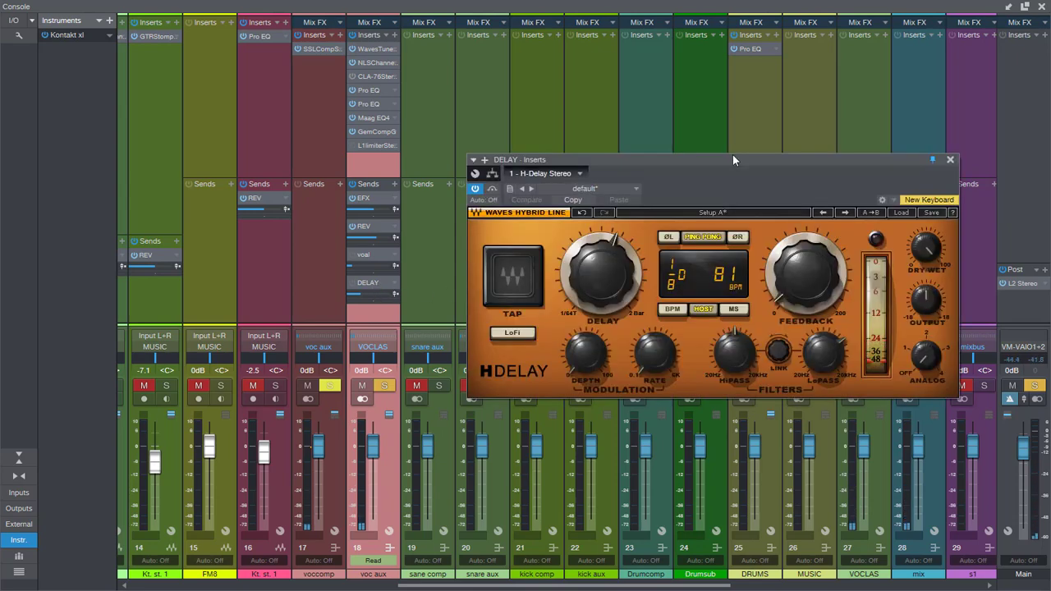
pyautogui.moveTo(719, 162); pyautogui.dragTo(743, 79)
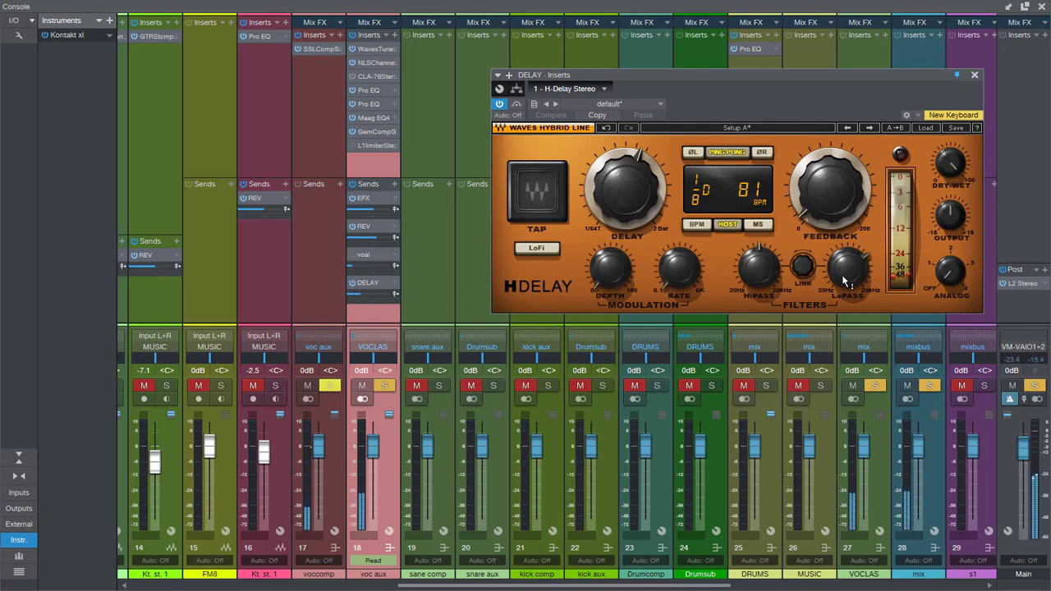
pyautogui.moveTo(845, 280)
pyautogui.moveTo(671, 284)
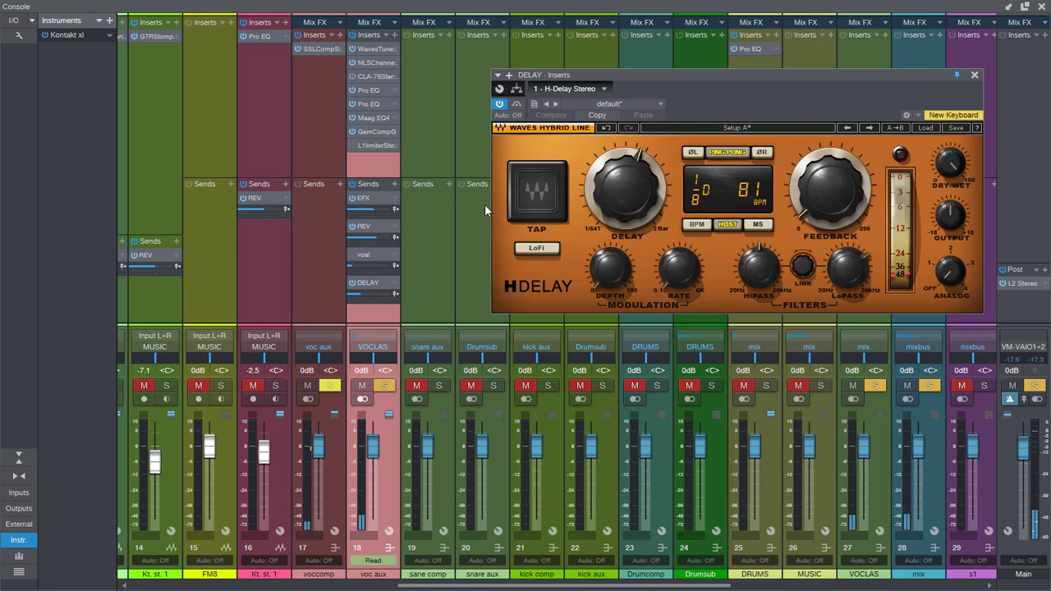
# Open the L1 limiter on voc aux, close the H-Delay window and activate the limiter.
pyautogui.click(379, 145)
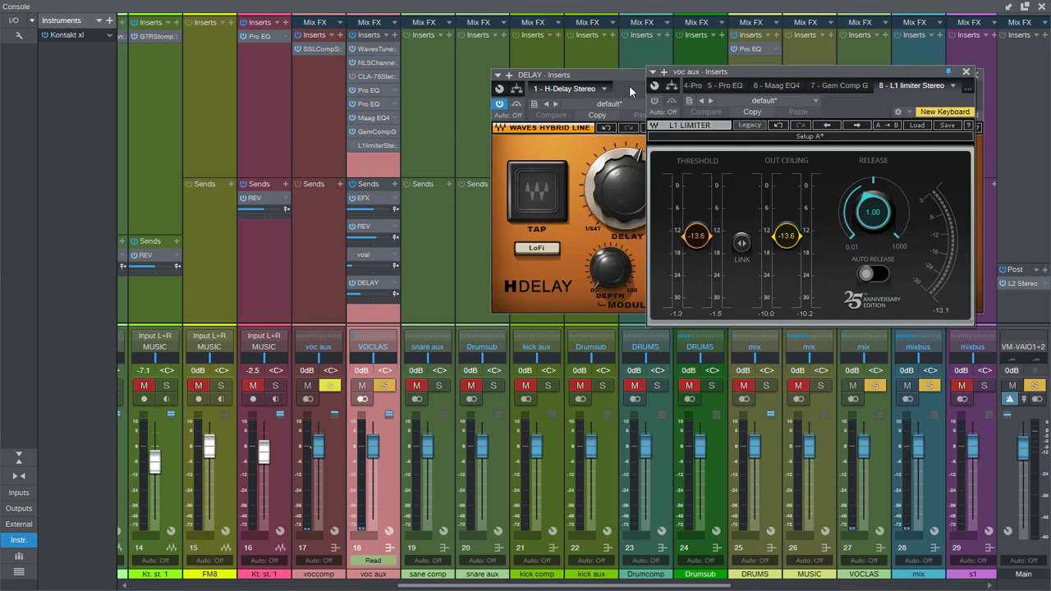
pyautogui.click(616, 82)
pyautogui.moveTo(826, 76); pyautogui.dragTo(507, 130)
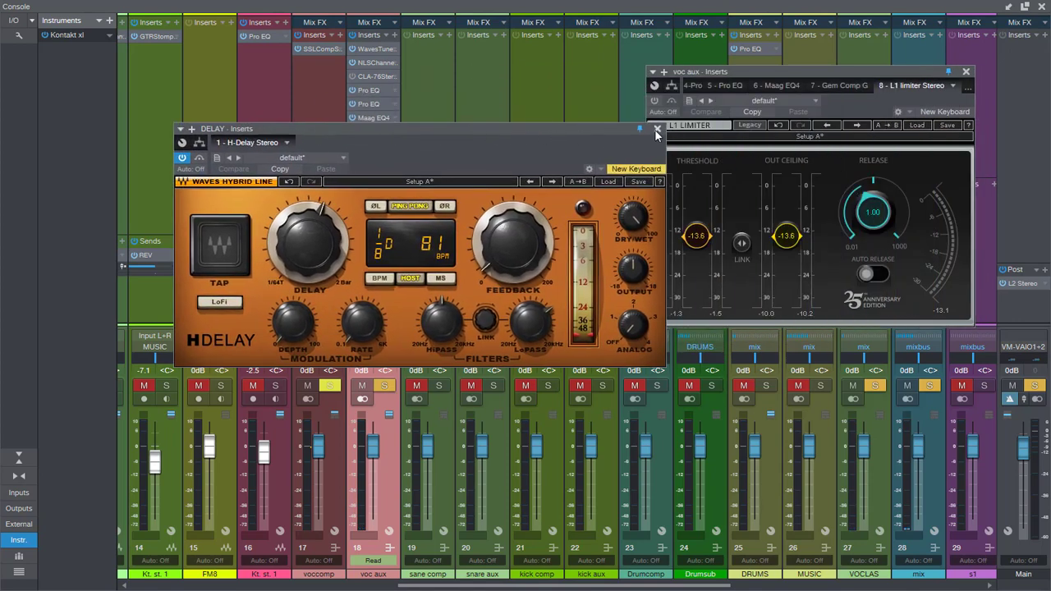
pyautogui.click(657, 130)
pyautogui.moveTo(739, 72); pyautogui.dragTo(557, 65)
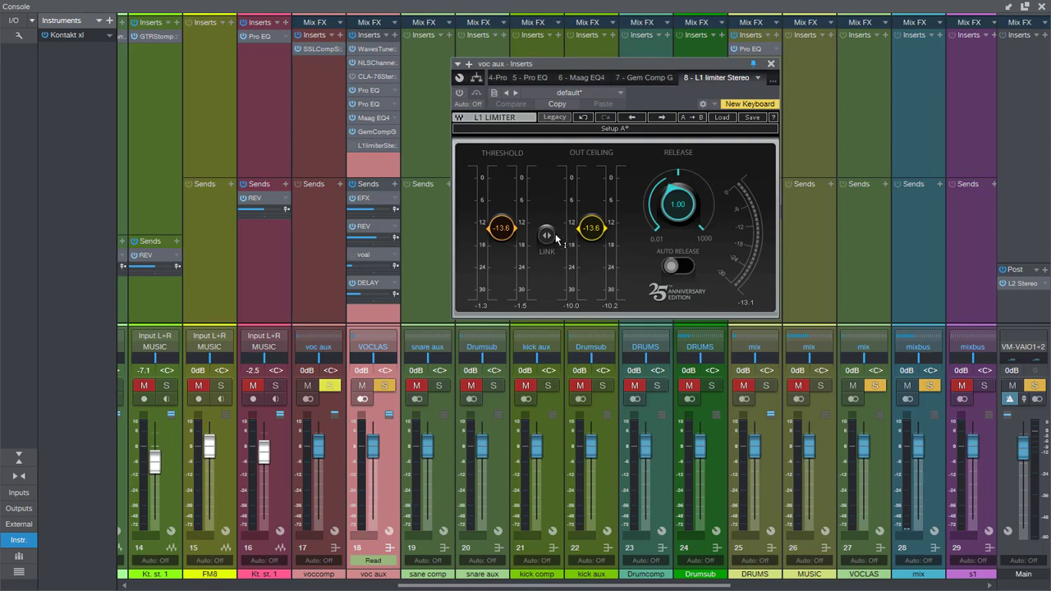
pyautogui.click(352, 146)
pyautogui.moveTo(601, 62); pyautogui.dragTo(624, 59)
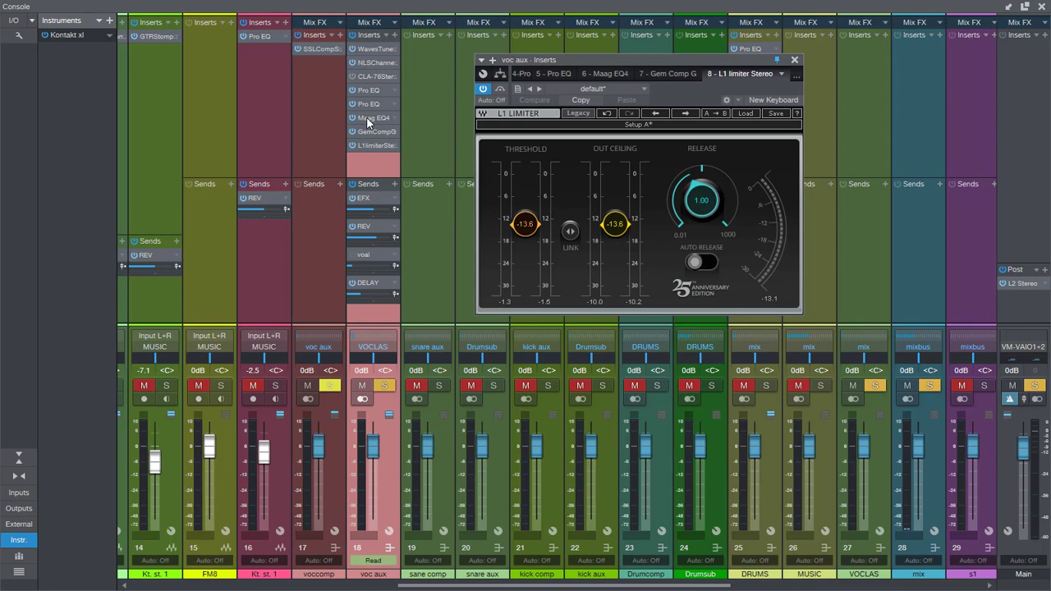
# Show the voc aux Maag EQ4 and Gem Comp G windows together with the L1 limiter.
pyautogui.click(368, 119)
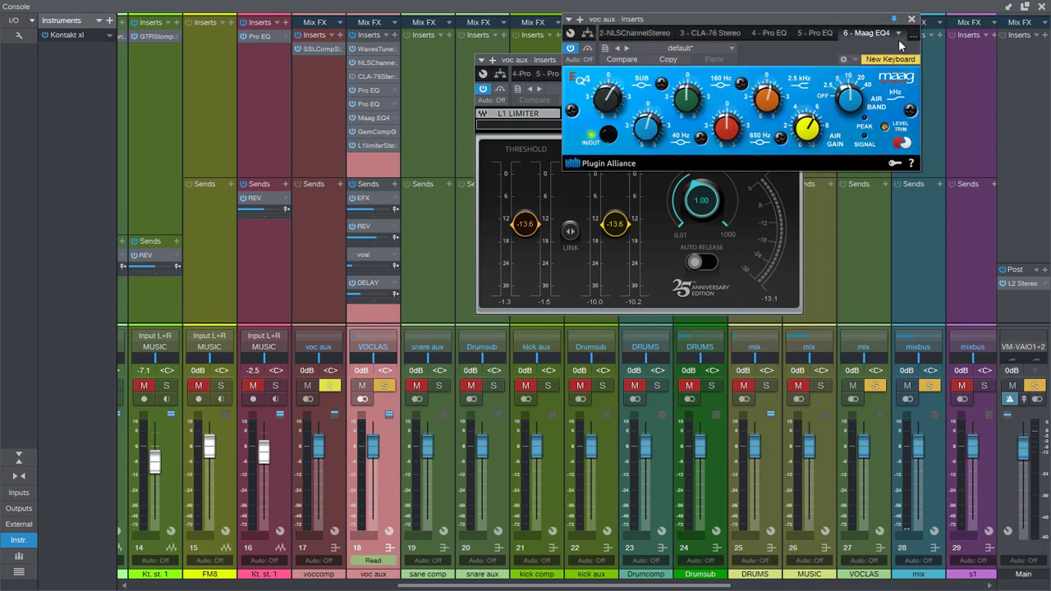
pyautogui.click(376, 133)
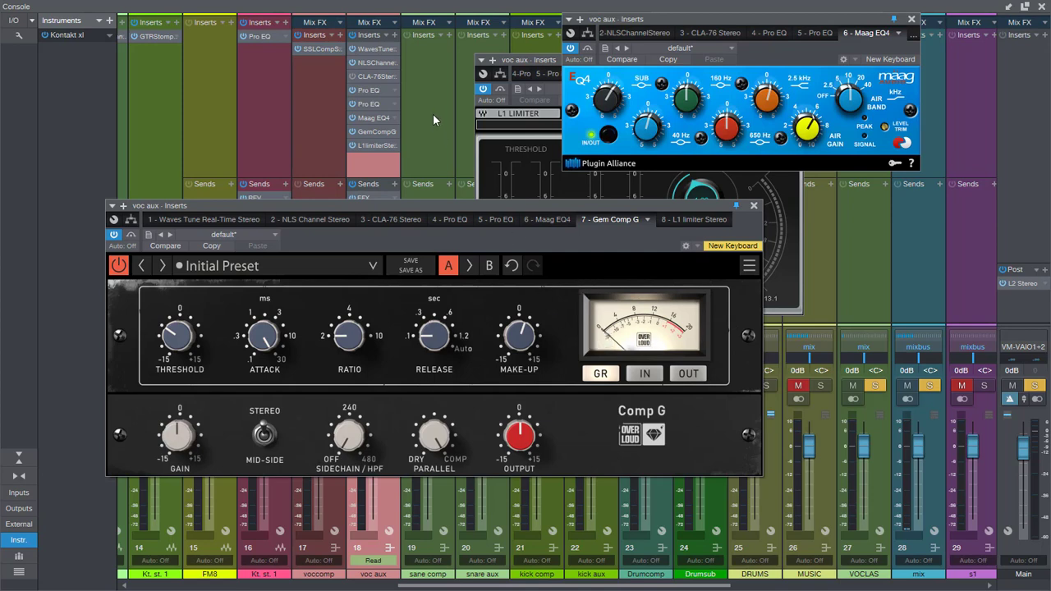
pyautogui.click(371, 144)
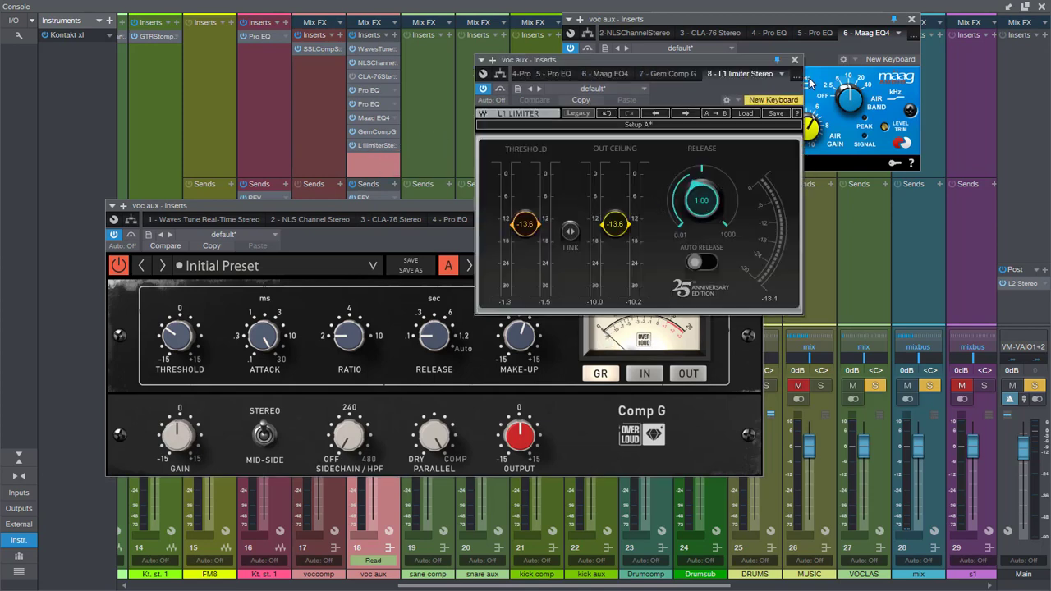
# Play the soloed vocal briefly, switch to the arrangement and move the Gem Comp G window clear of the track controls.
pyautogui.press('space')
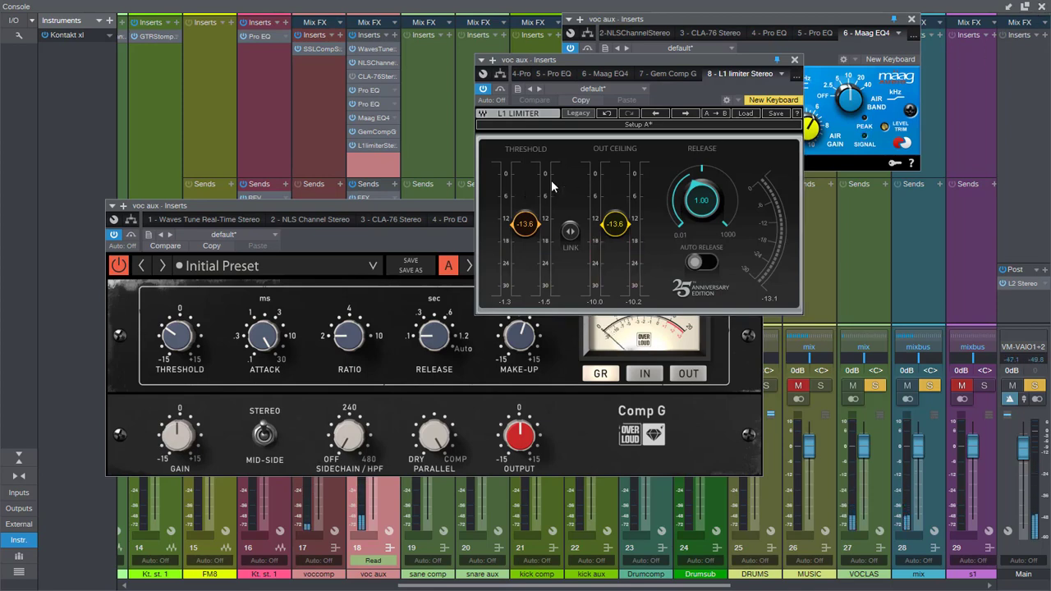
pyautogui.press('F3')
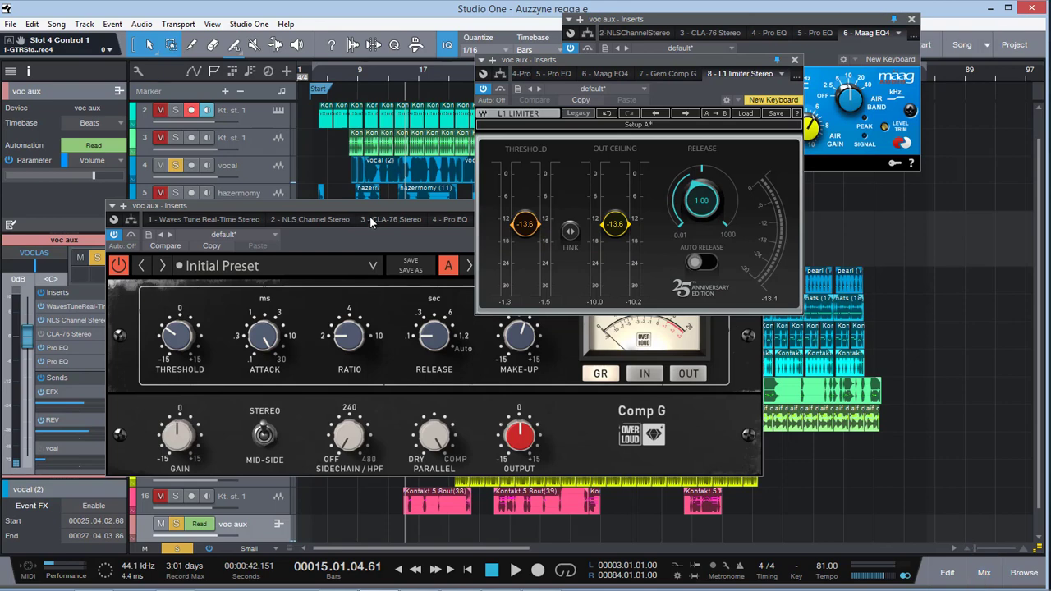
pyautogui.moveTo(341, 213); pyautogui.dragTo(620, 197)
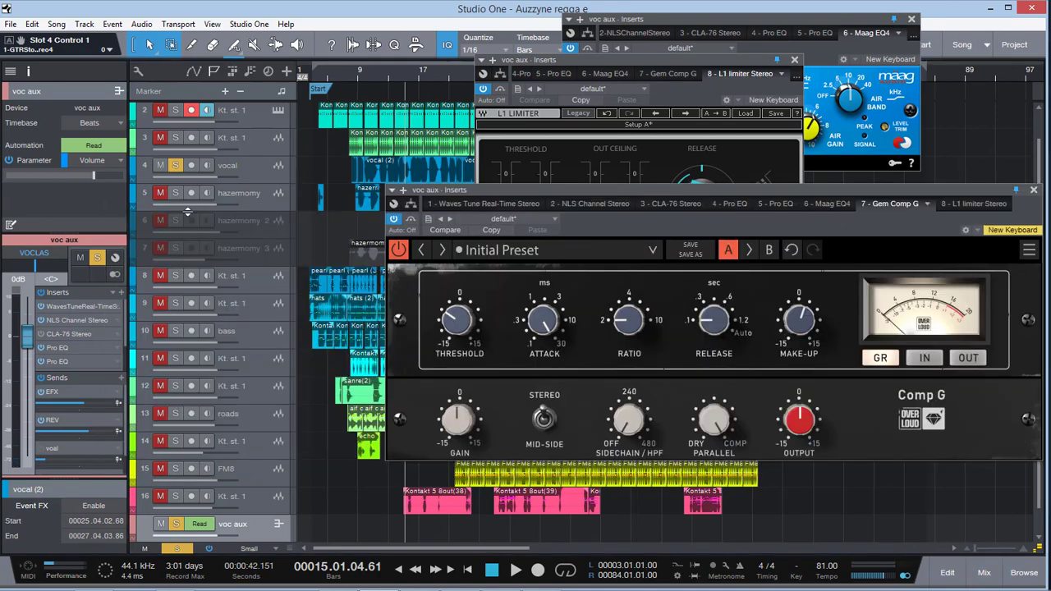
pyautogui.moveTo(550, 185); pyautogui.dragTo(477, 173)
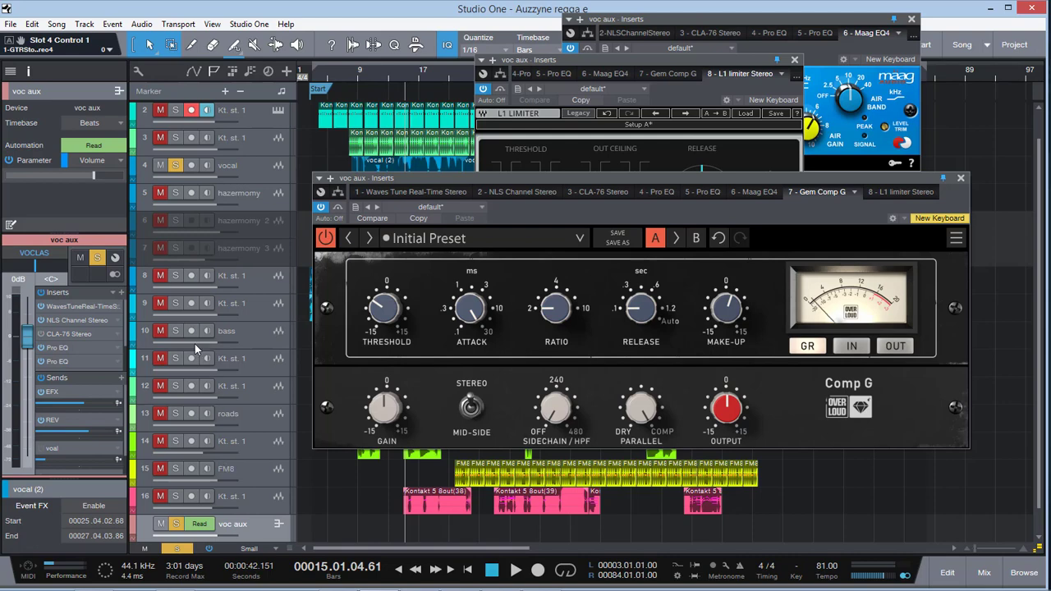
# Solo the bass track, start playback from bar 15 and add tracks 1, 2 and 3 to the soloed vocal.
pyautogui.click(175, 330)
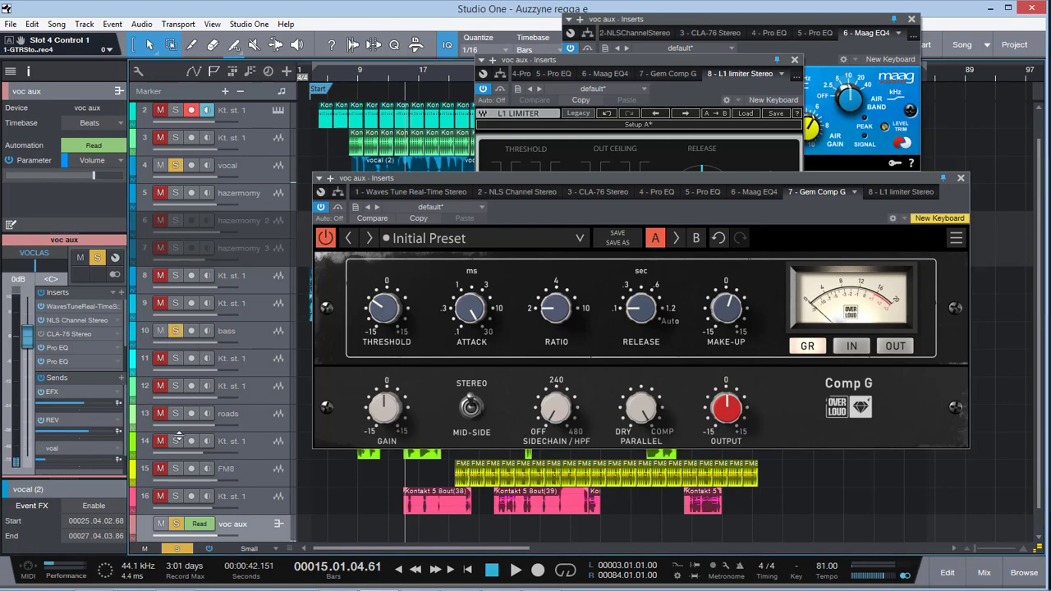
pyautogui.press('space')
pyautogui.scroll(1, 180, 223)
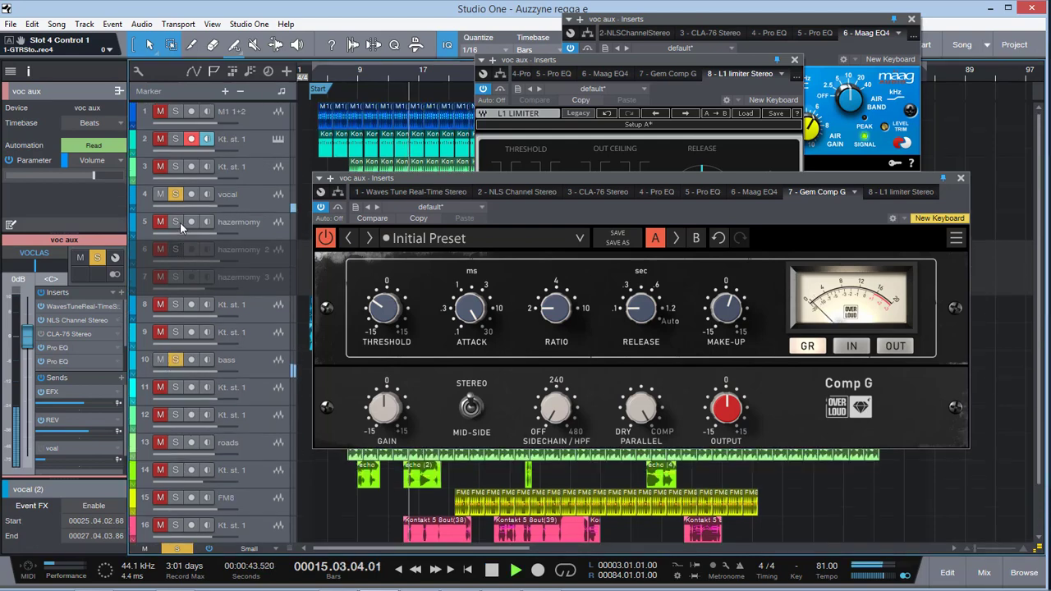
pyautogui.click(161, 111)
pyautogui.click(161, 139)
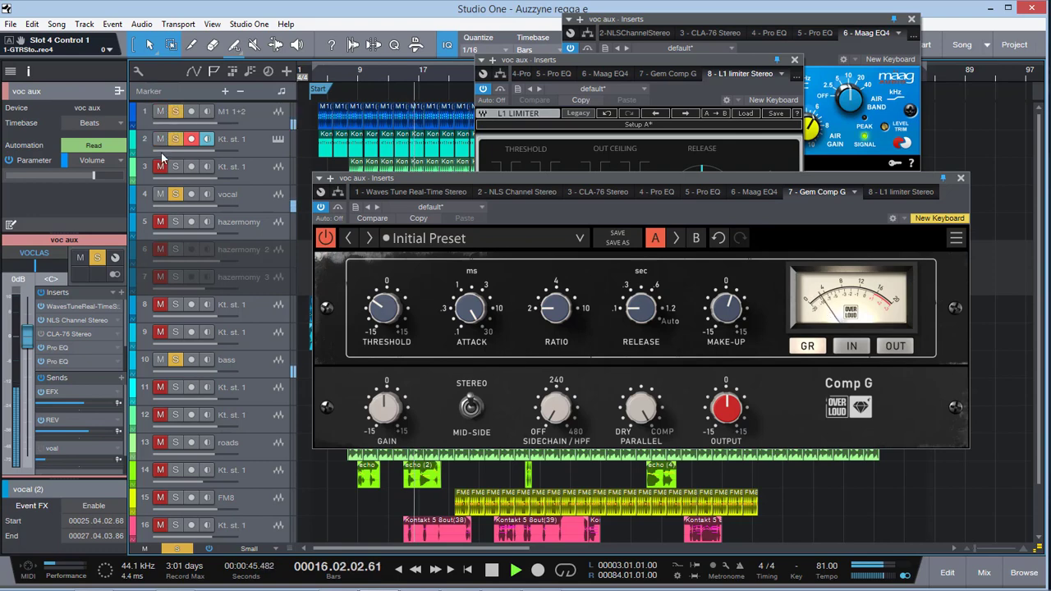
pyautogui.click(161, 167)
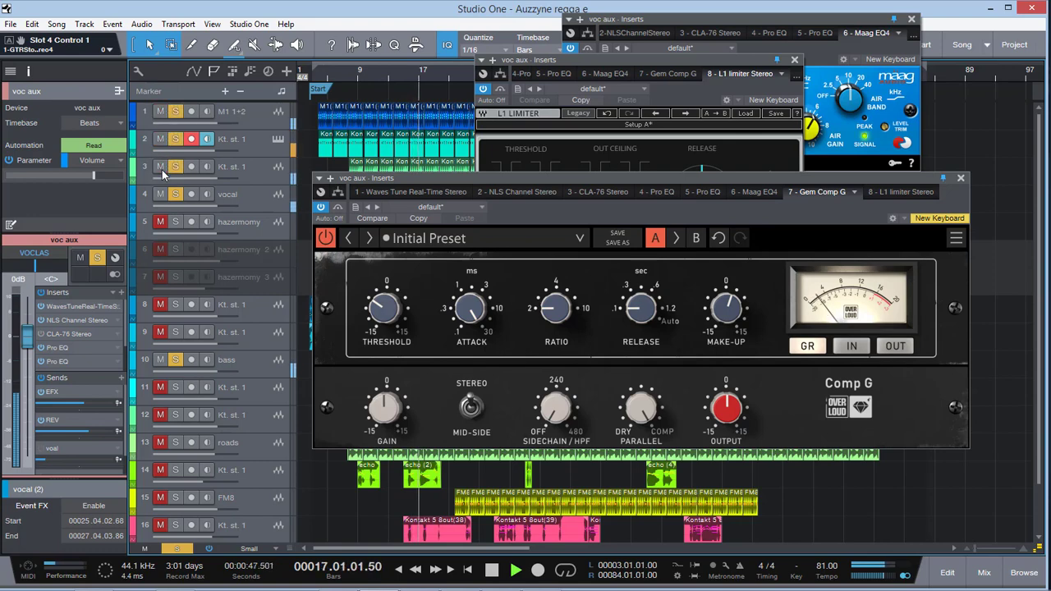
# Reposition the Gem Comp G window and bring the L1 limiter to the front to watch its levels during playback.
pyautogui.moveTo(562, 178); pyautogui.dragTo(516, 194)
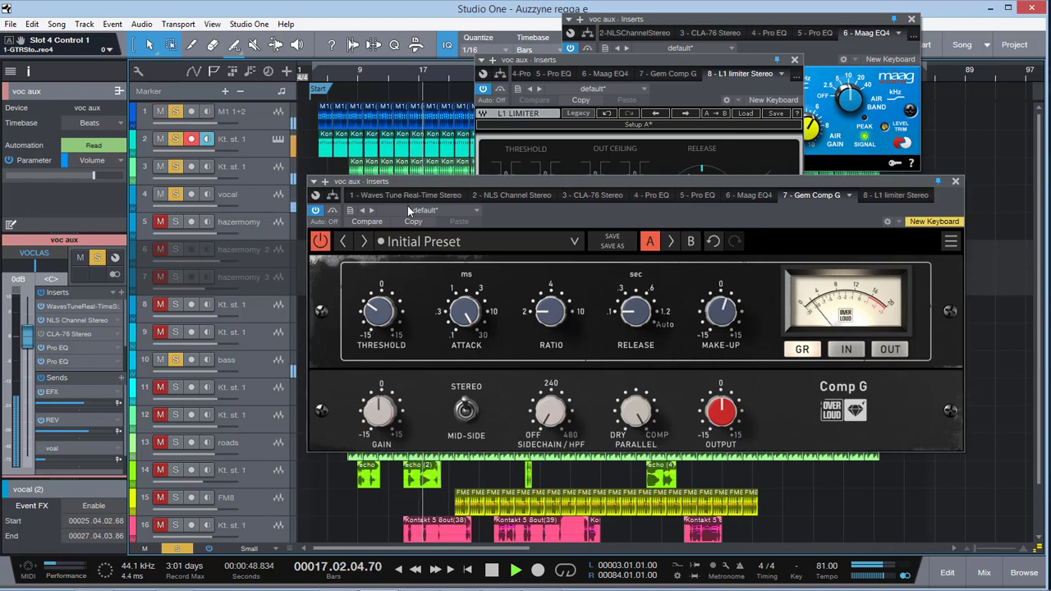
pyautogui.moveTo(411, 181); pyautogui.dragTo(255, 210)
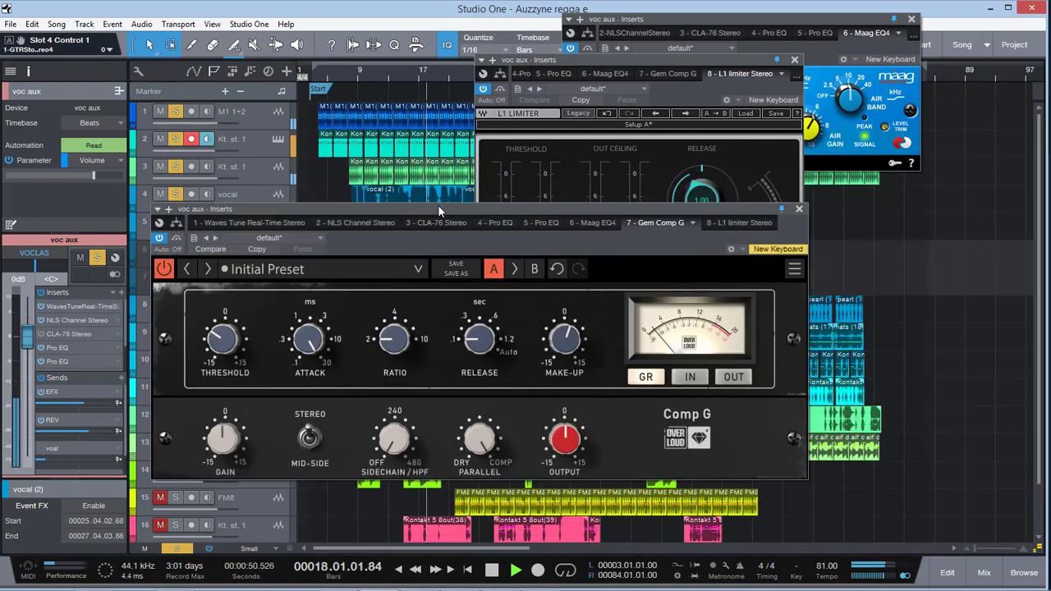
pyautogui.click(673, 59)
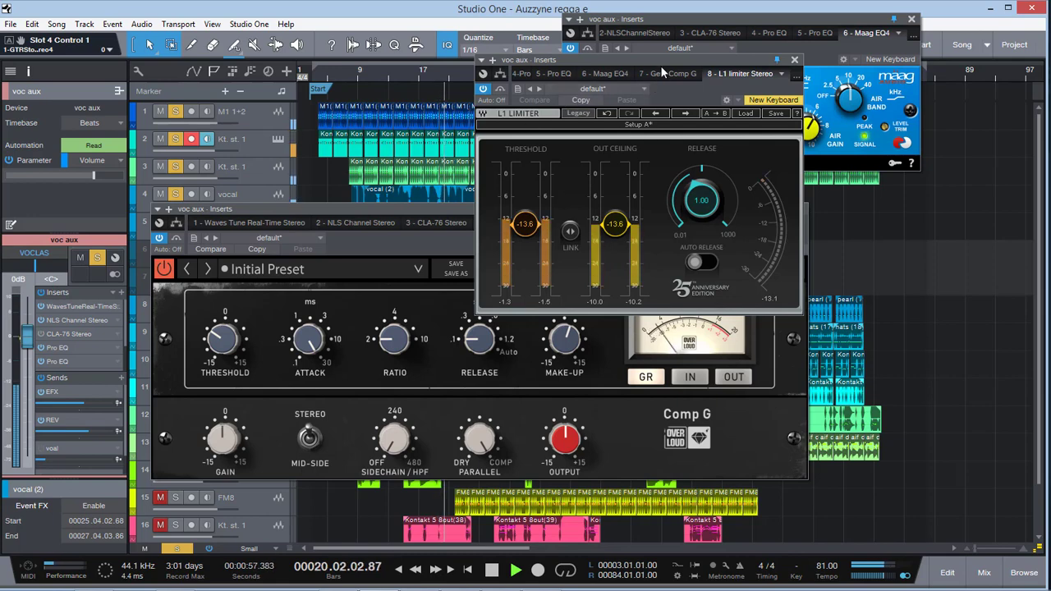
# Move the L1 limiter window aside, bring Gem Comp G to the front and stop playback.
pyautogui.moveTo(663, 73); pyautogui.dragTo(281, 59)
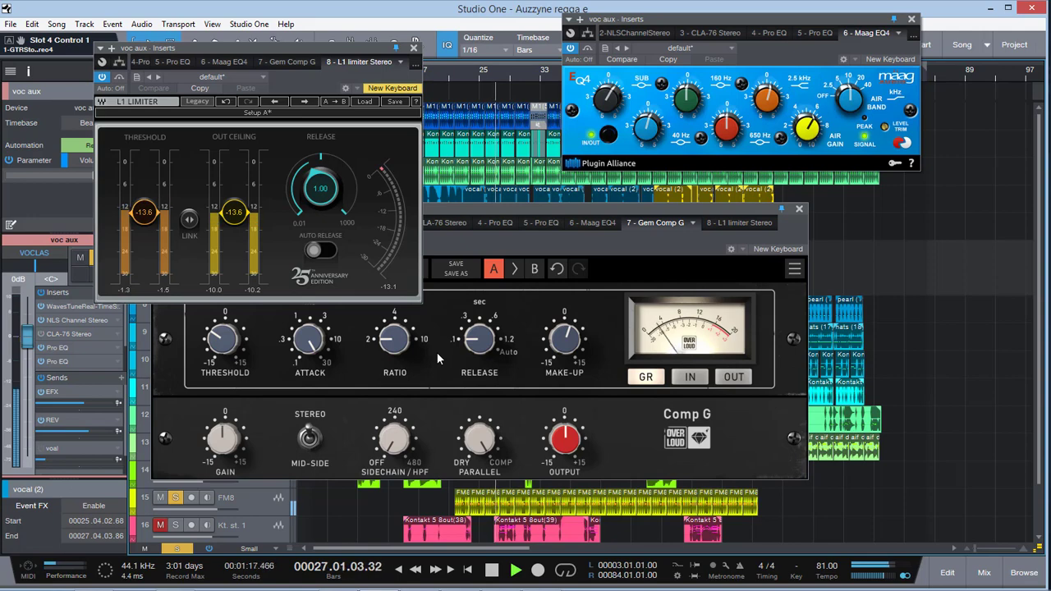
pyautogui.click(575, 210)
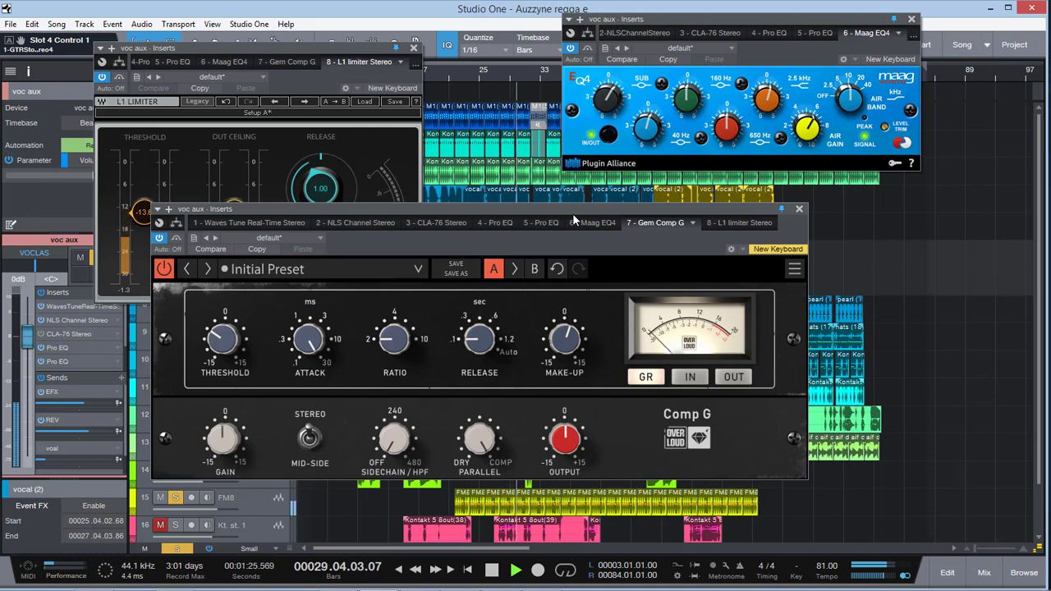
pyautogui.press('space')
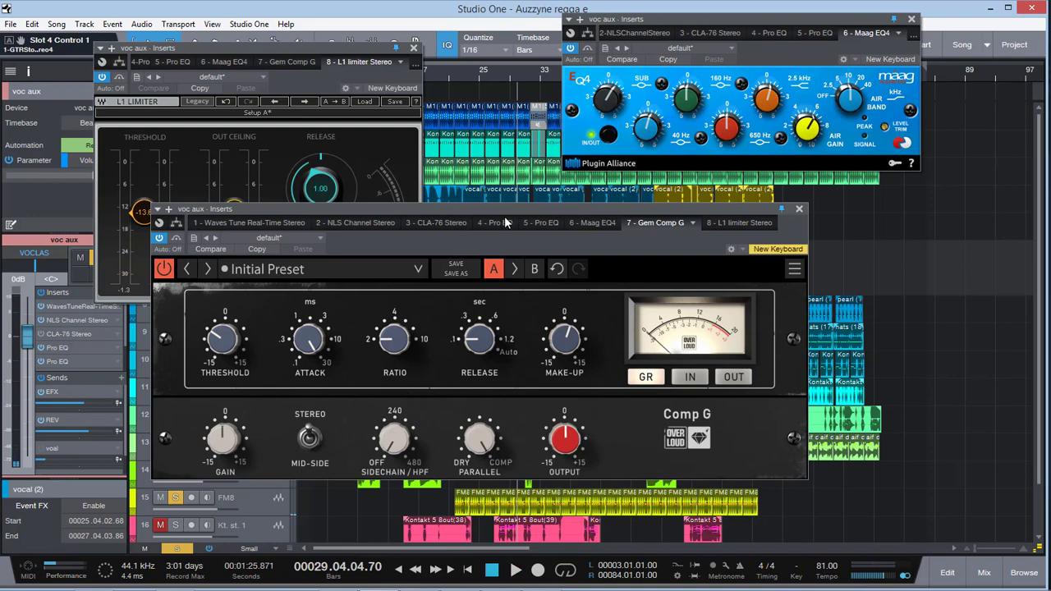
pyautogui.moveTo(492, 210); pyautogui.dragTo(505, 194)
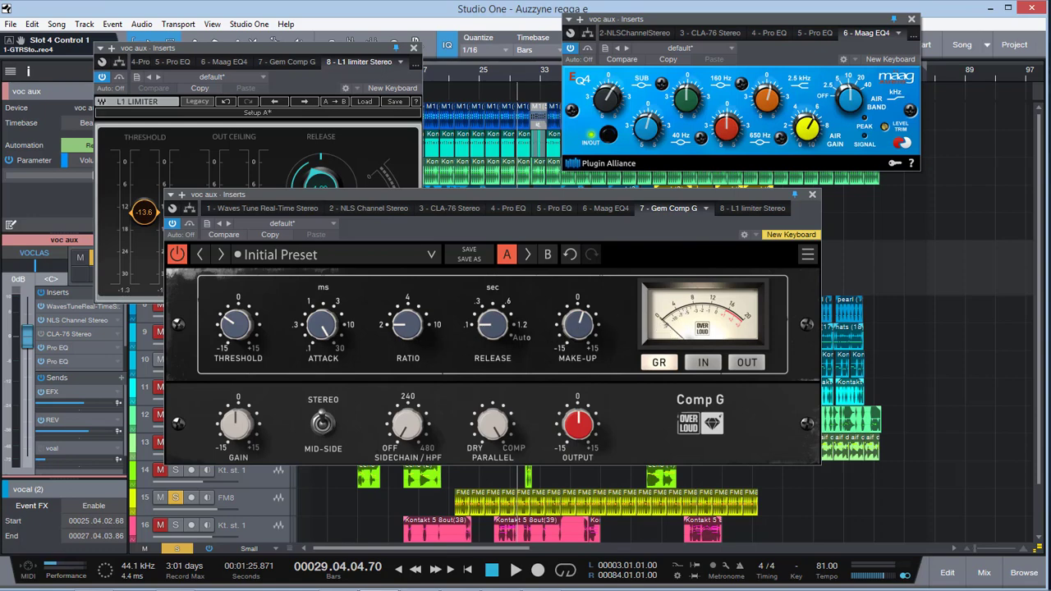
# Switch to the mixer console and close the Gem Comp G and L1 limiter windows.
pyautogui.click(974, 567)
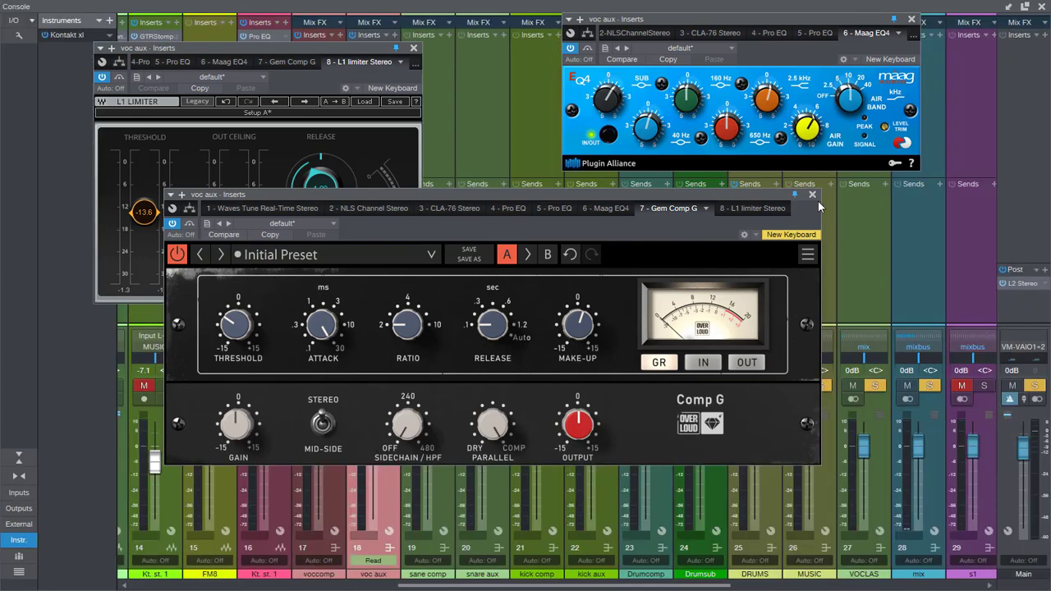
pyautogui.click(811, 195)
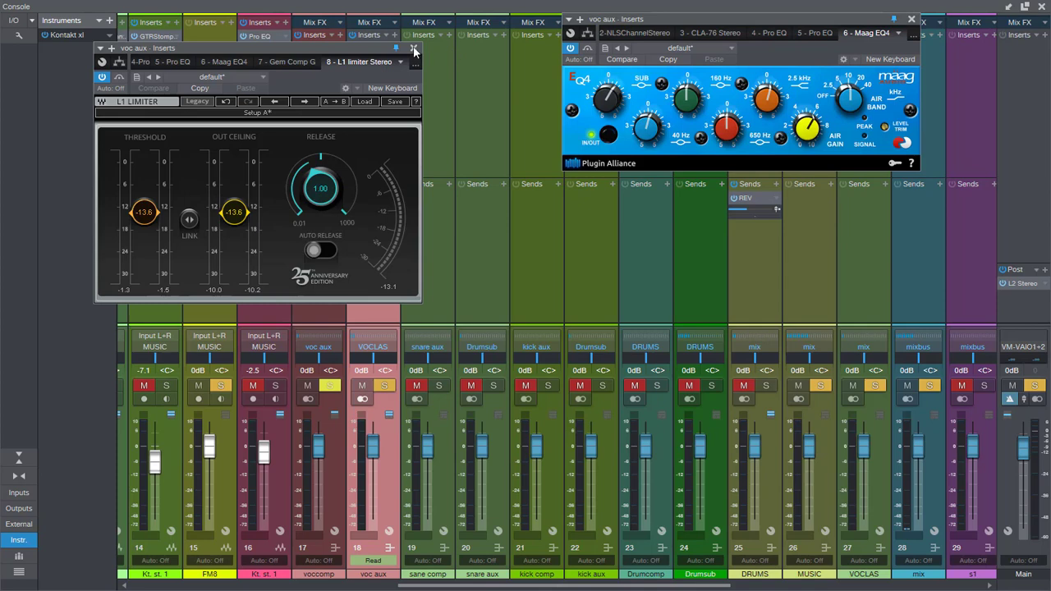
pyautogui.hotkey('ctrl', 'w')
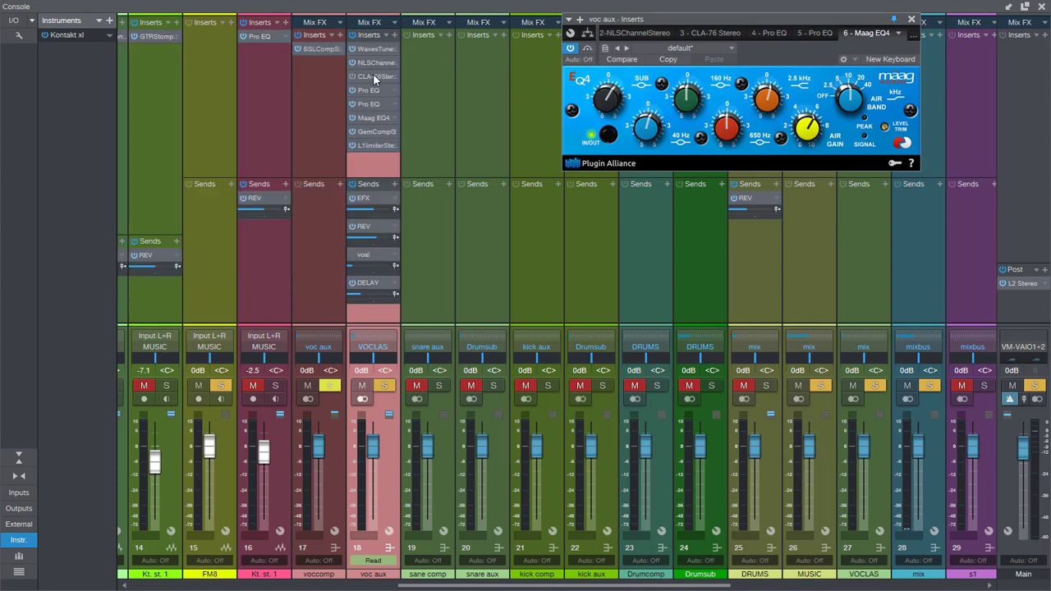
# Examine the voc aux CLA-76 compressor's settings and the Gem Comp G, closing each window after viewing.
pyautogui.click(373, 76)
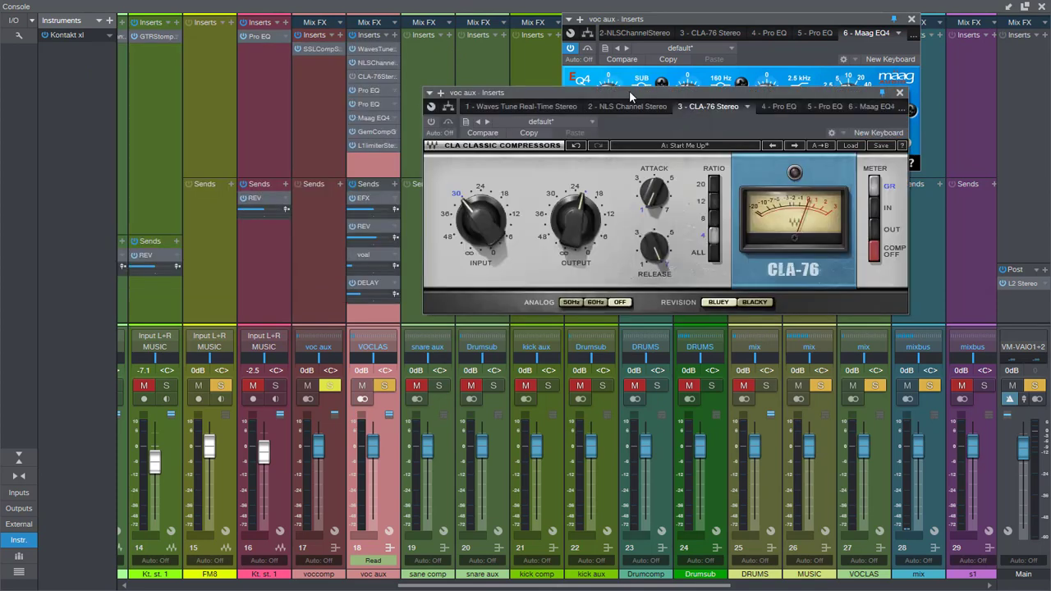
pyautogui.moveTo(629, 90); pyautogui.dragTo(460, 117)
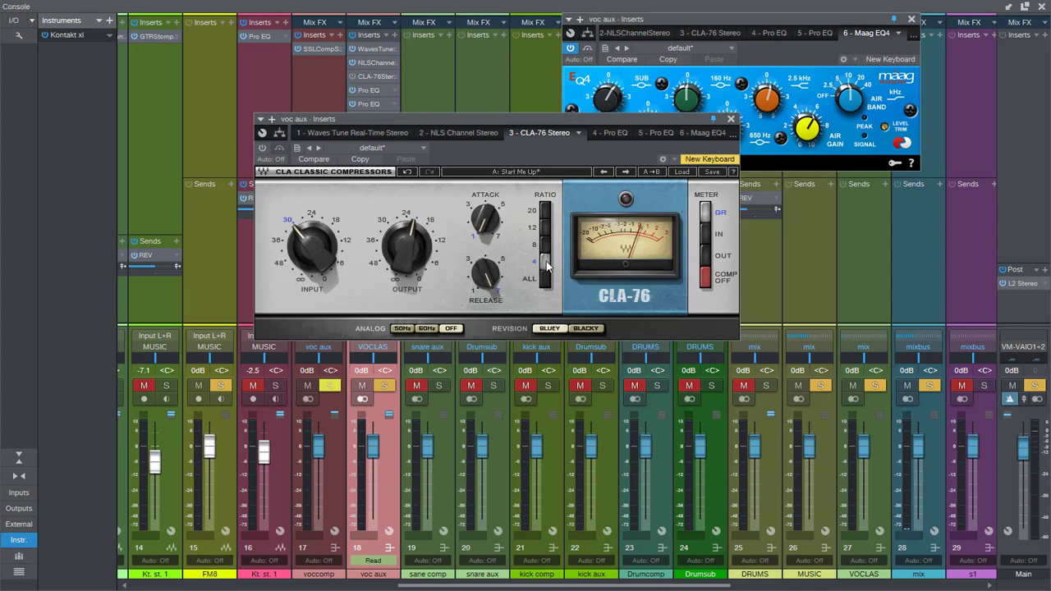
pyautogui.click(731, 118)
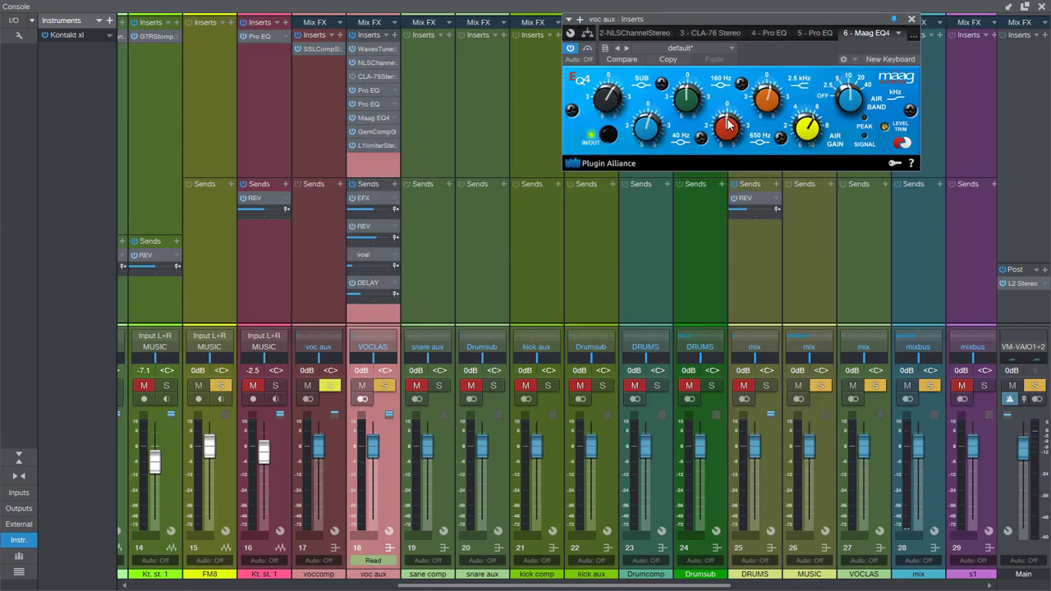
pyautogui.click(371, 133)
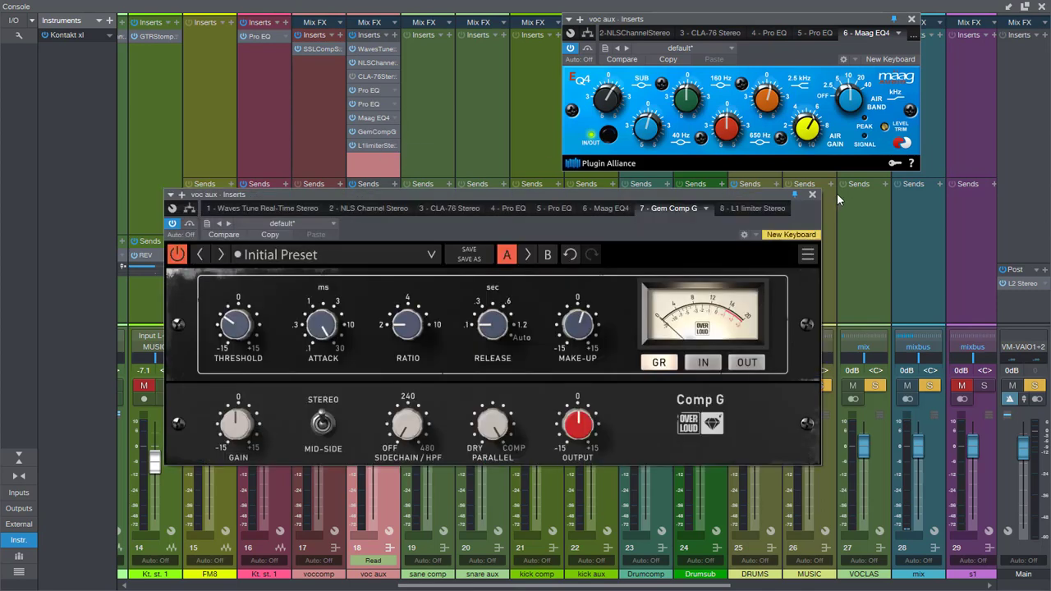
pyautogui.click(812, 196)
# Clear the solos and play the full mix while checking the voc aux Gem Comp G's gain reduction.
pyautogui.click(1038, 387)
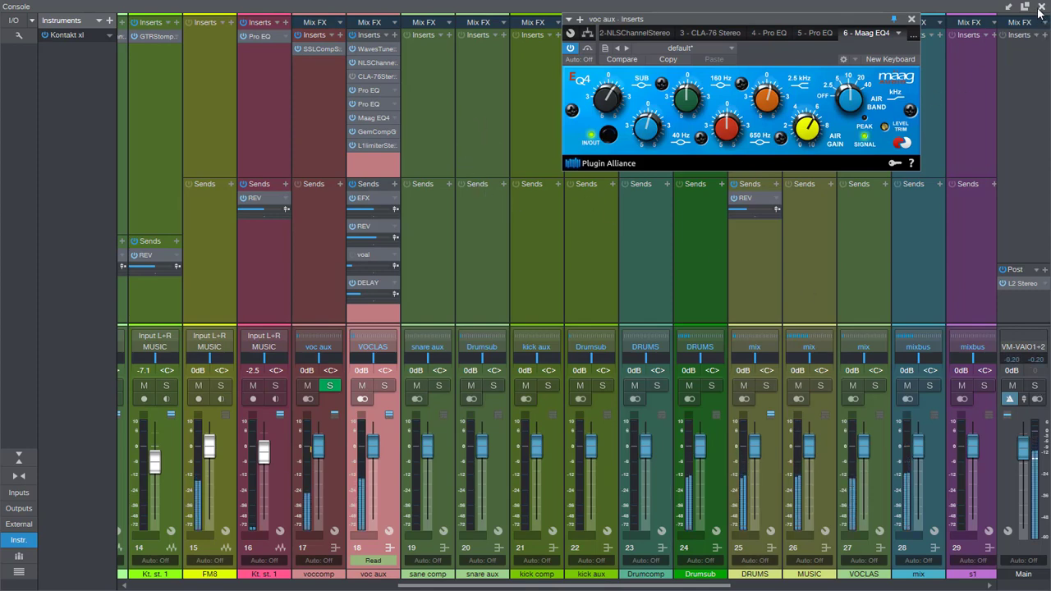
pyautogui.click(380, 132)
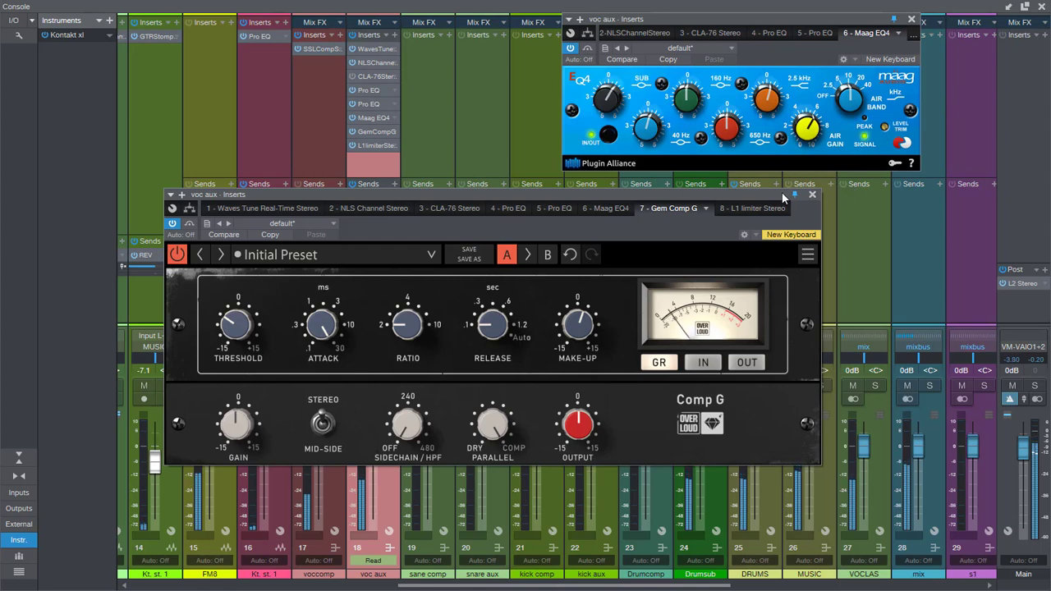
pyautogui.click(812, 195)
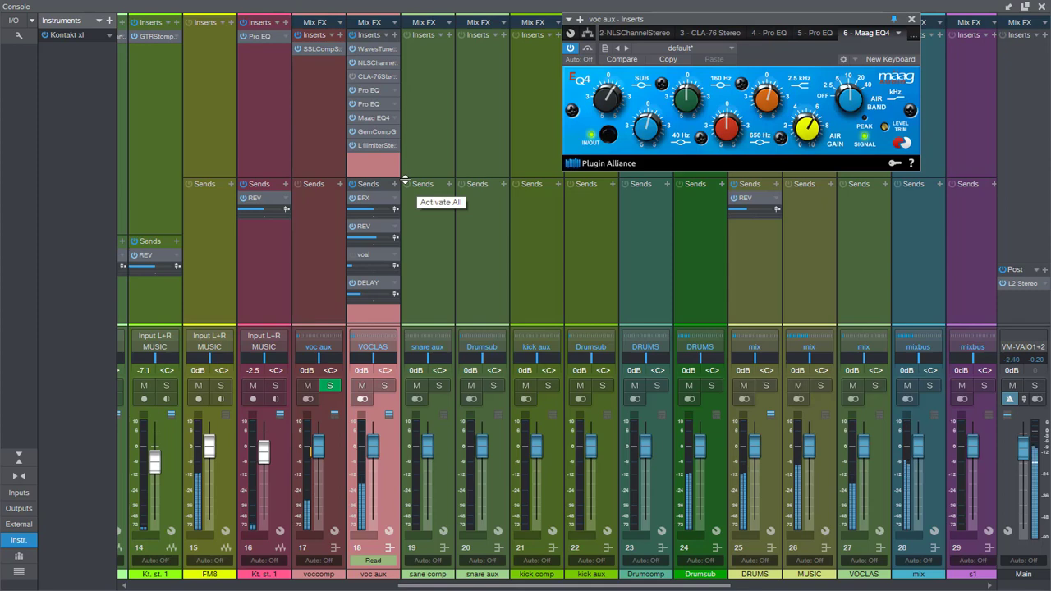
pyautogui.click(373, 131)
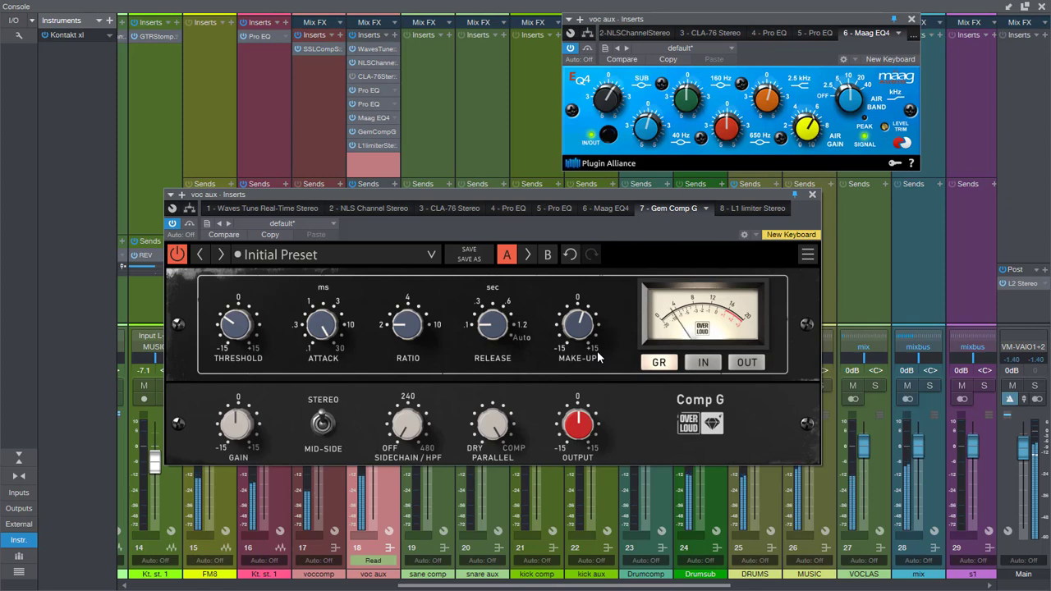
pyautogui.click(812, 194)
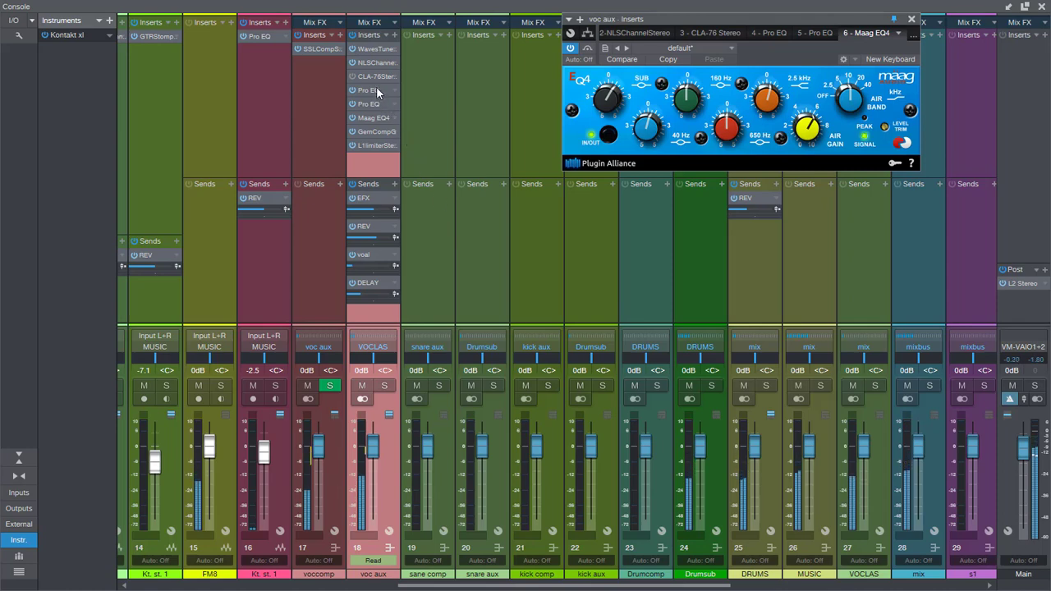
# Solo the voc aux bus and examine its NLS Channel drive setting with the Maag EQ4 window closed.
pyautogui.click(383, 385)
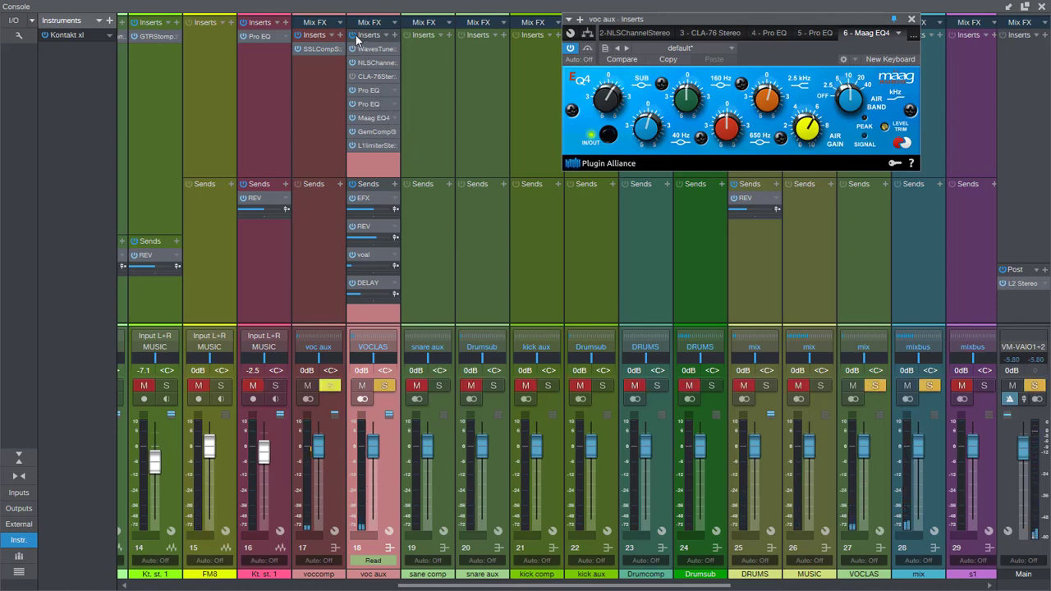
pyautogui.click(369, 63)
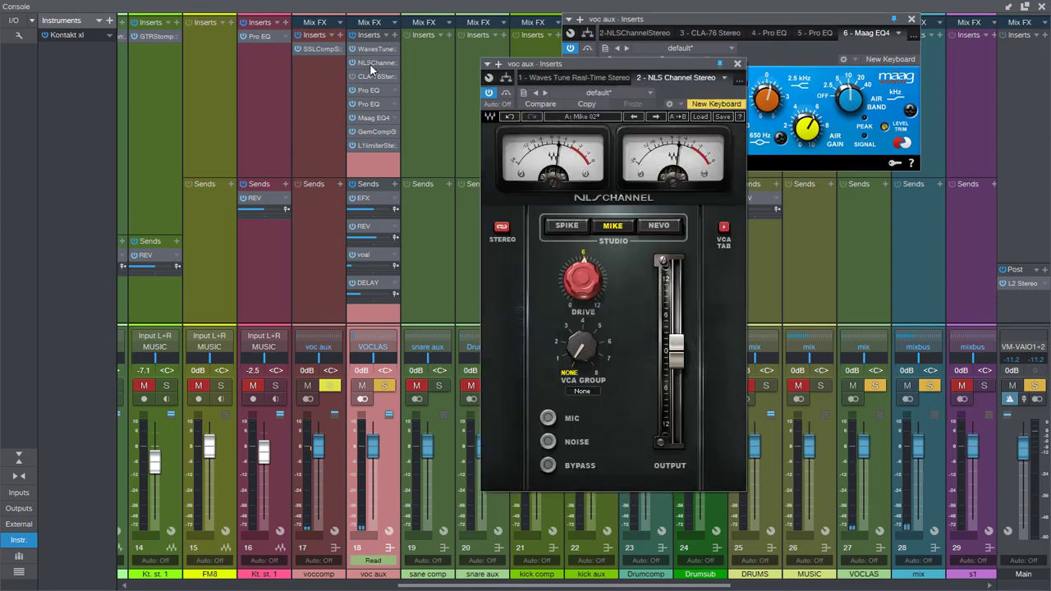
pyautogui.click(911, 18)
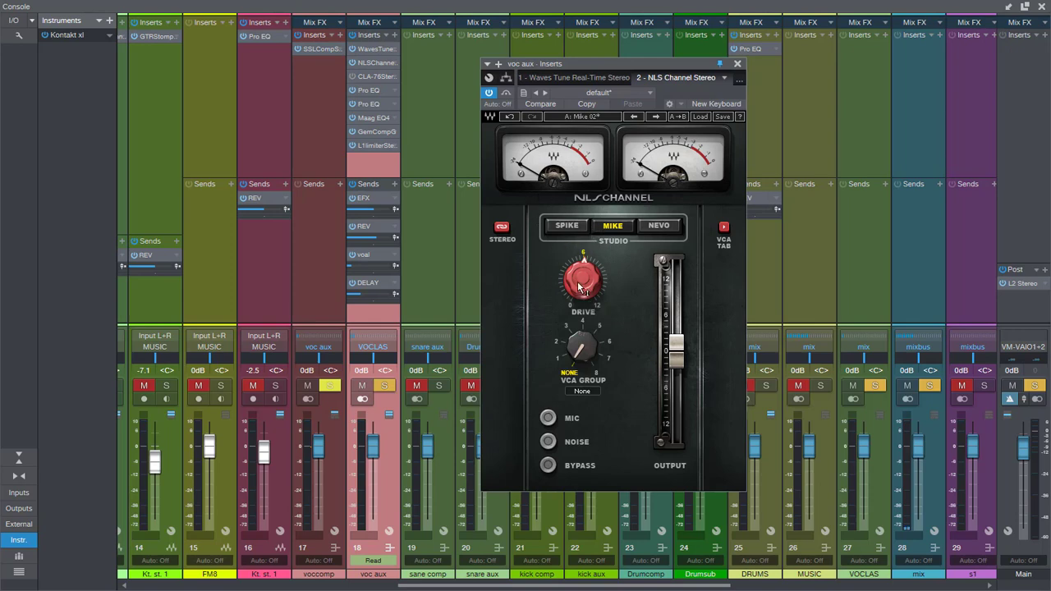
pyautogui.moveTo(581, 287)
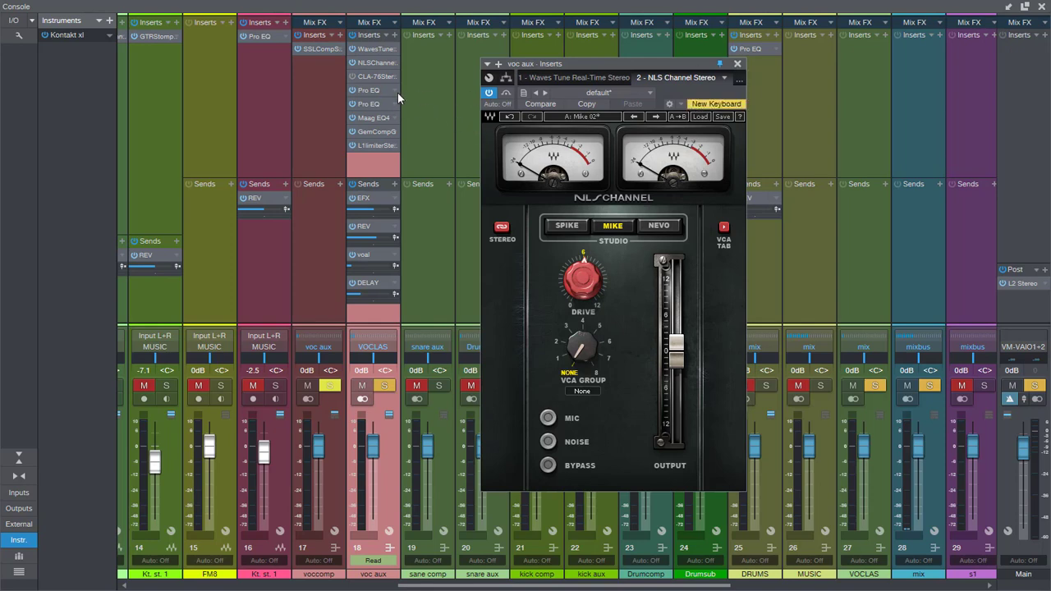
# Compare the curves of the two voc aux Pro EQ inserts side by side and close both windows.
pyautogui.click(371, 92)
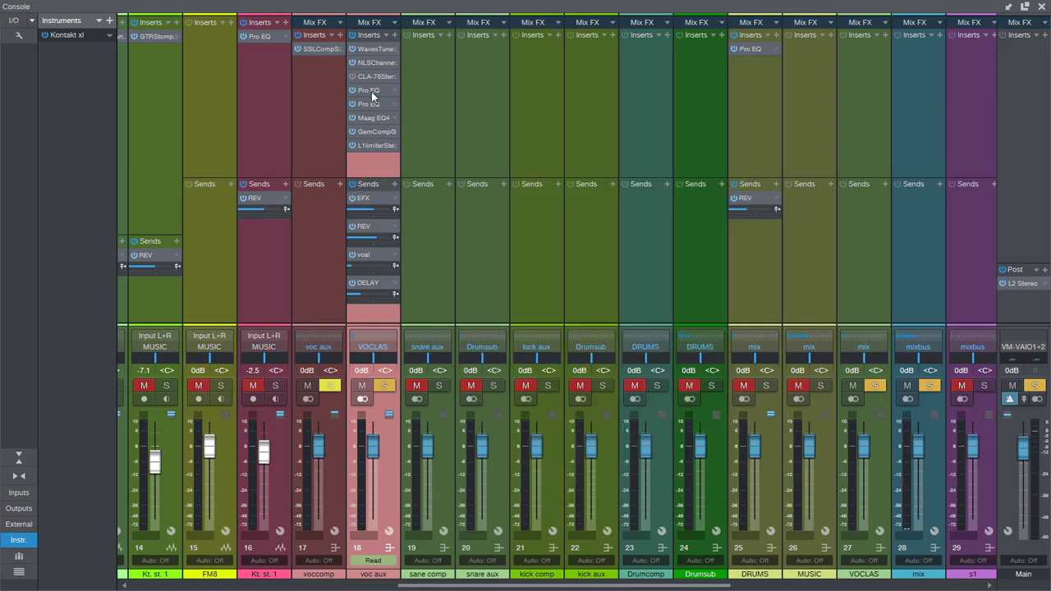
pyautogui.click(371, 93)
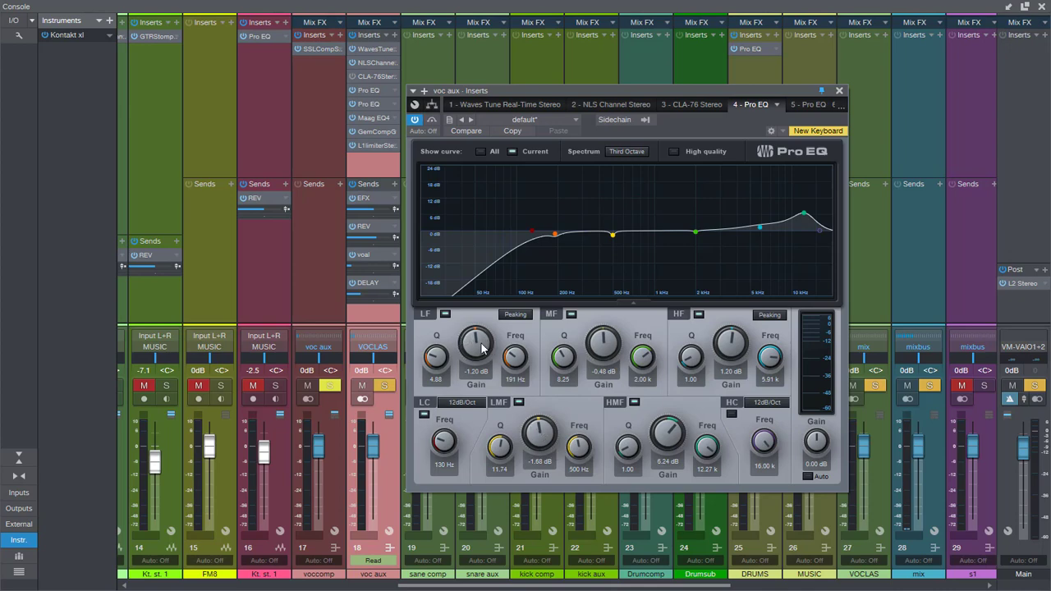
pyautogui.click(369, 104)
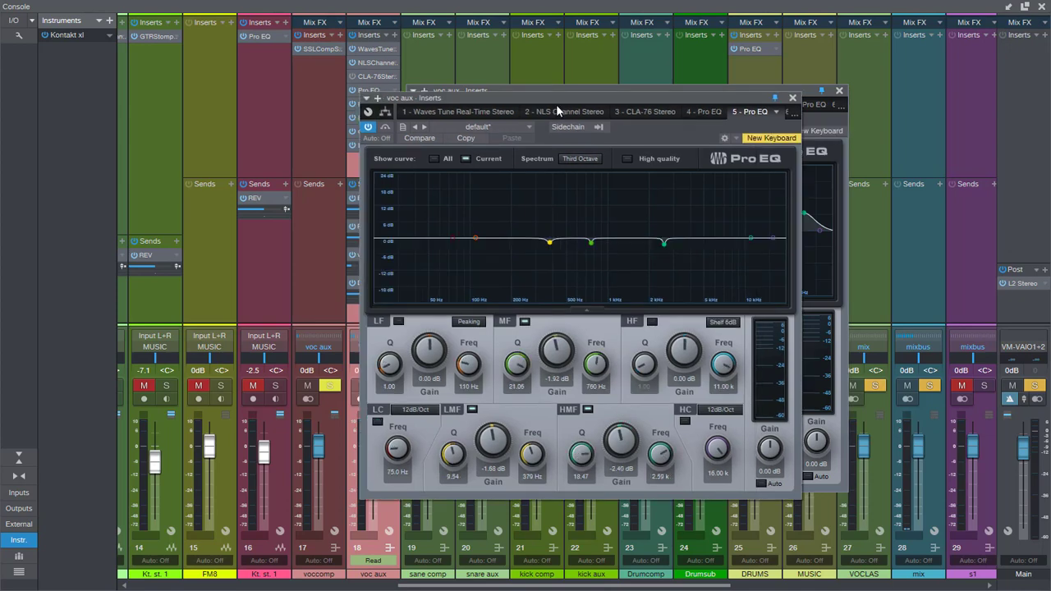
pyautogui.moveTo(380, 96); pyautogui.dragTo(142, 121)
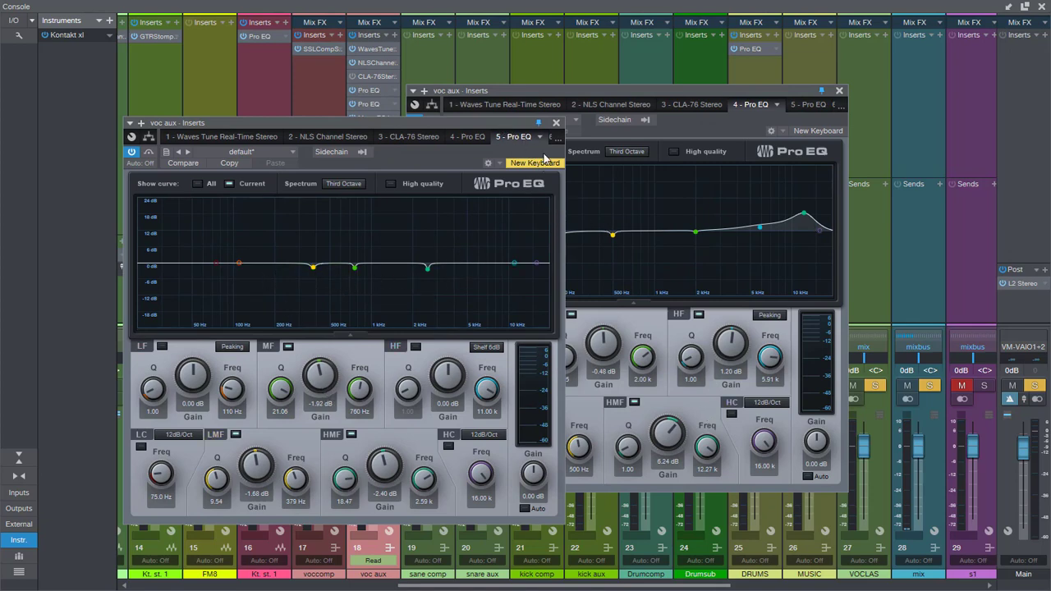
pyautogui.click(556, 123)
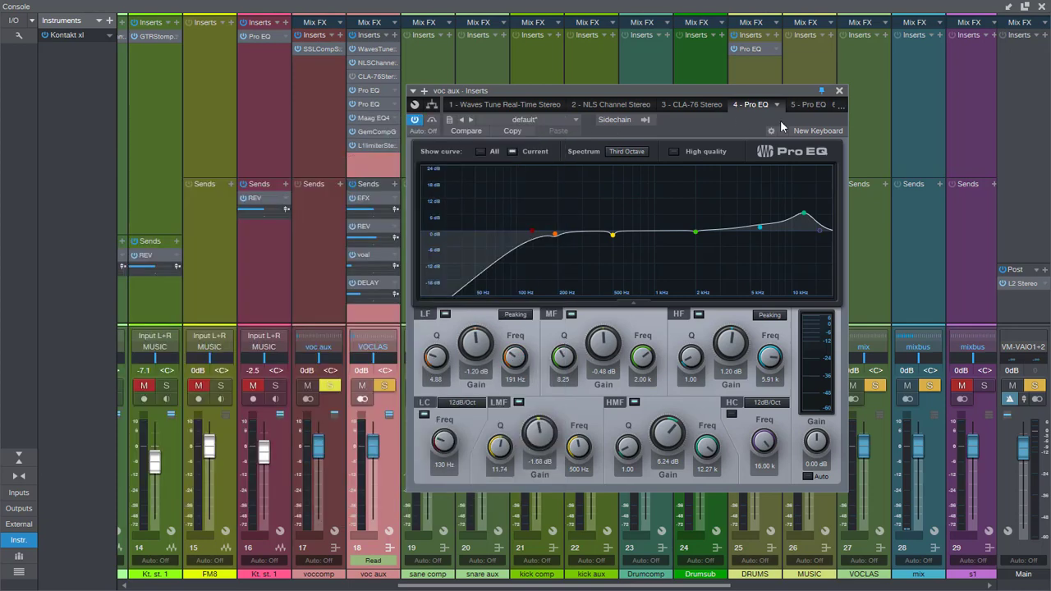
pyautogui.click(838, 91)
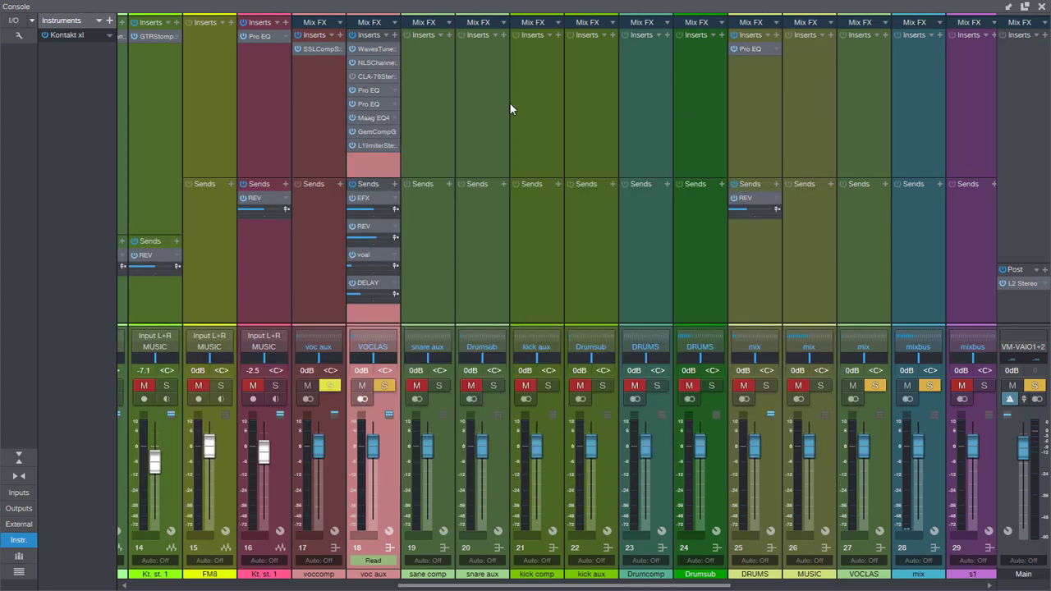
# Examine the voc aux Maag EQ4's band, air band and air gain settings, and close its window.
pyautogui.click(371, 119)
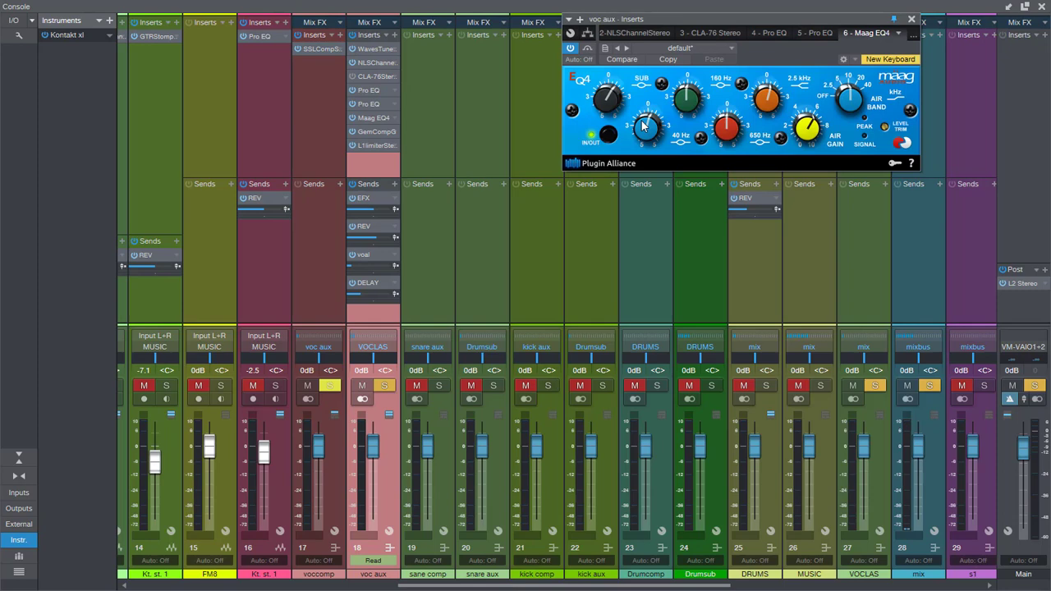
pyautogui.moveTo(612, 99)
pyautogui.click(647, 131)
pyautogui.moveTo(770, 104)
pyautogui.moveTo(852, 99)
pyautogui.moveTo(750, 19); pyautogui.dragTo(720, 35)
pyautogui.moveTo(780, 144)
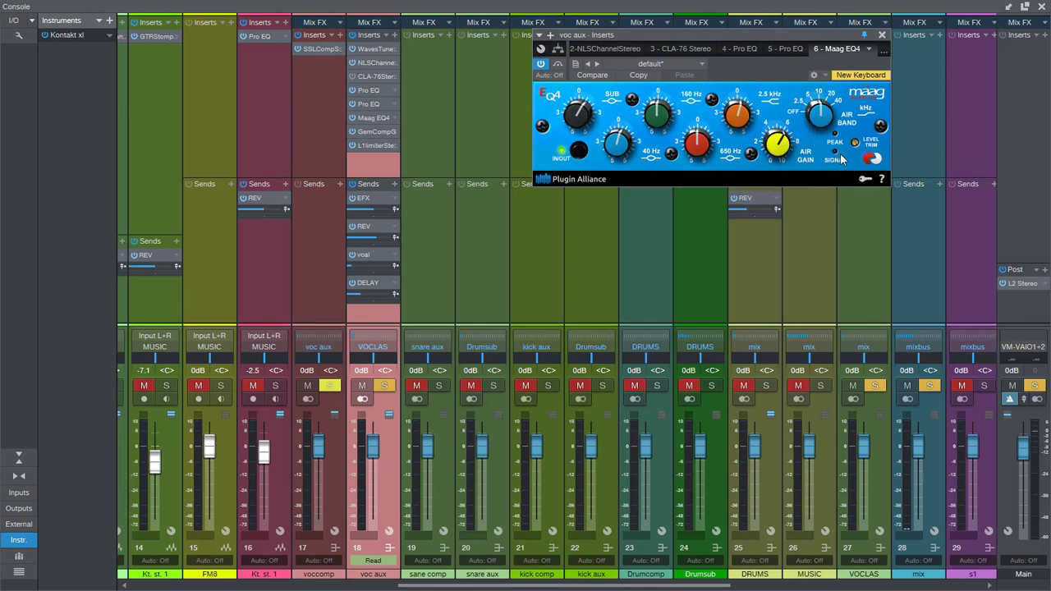
pyautogui.click(881, 36)
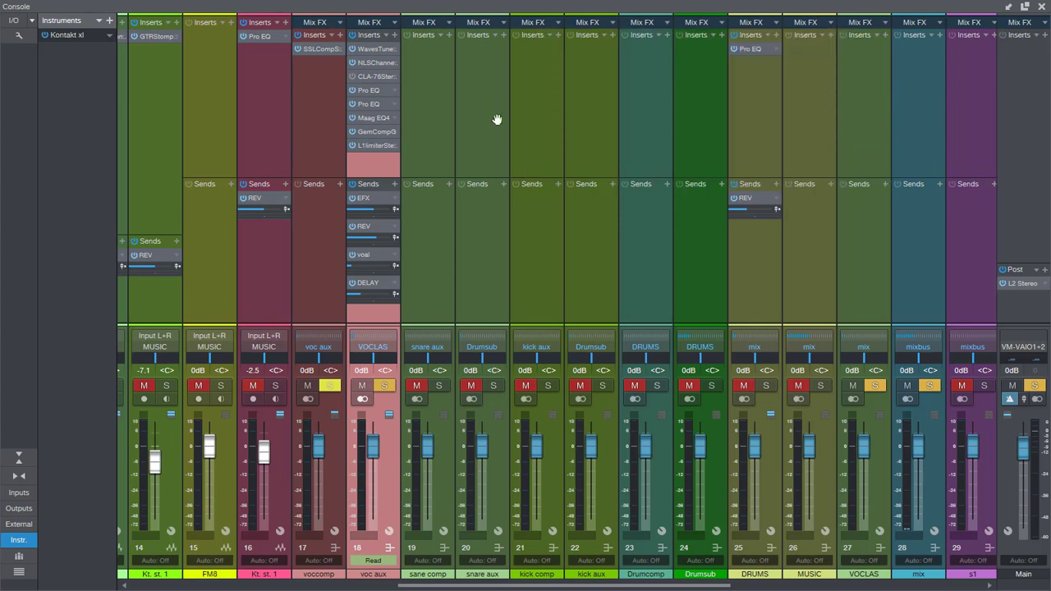
pyautogui.click(373, 117)
pyautogui.click(882, 35)
# Examine the voc aux Gem Comp G's attack, ratio and release settings, and close its window.
pyautogui.click(373, 129)
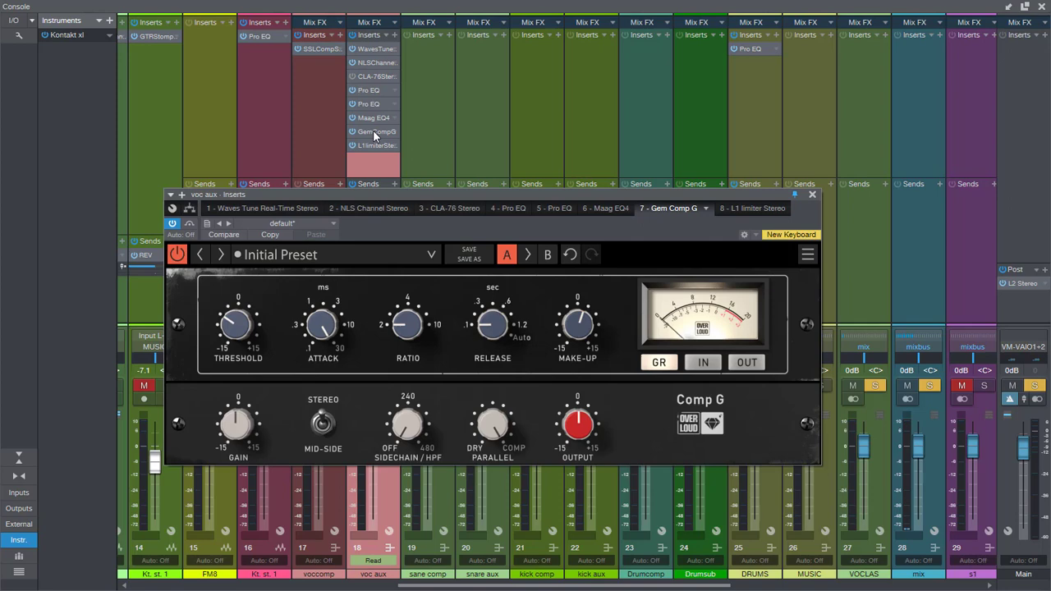
pyautogui.moveTo(547, 193); pyautogui.dragTo(576, 78)
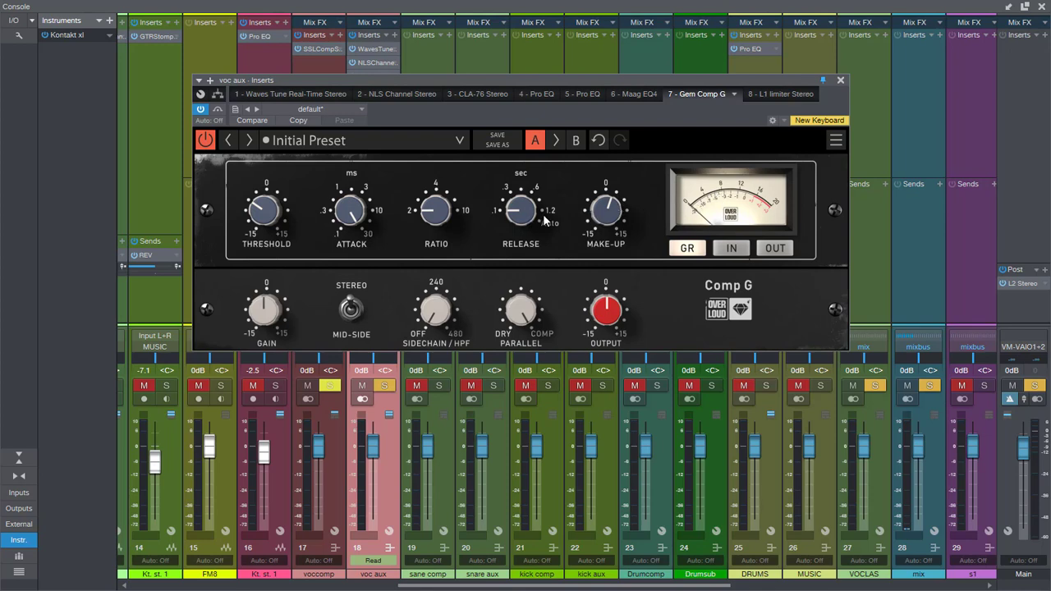
pyautogui.moveTo(362, 204); pyautogui.dragTo(361, 199)
pyautogui.click(840, 80)
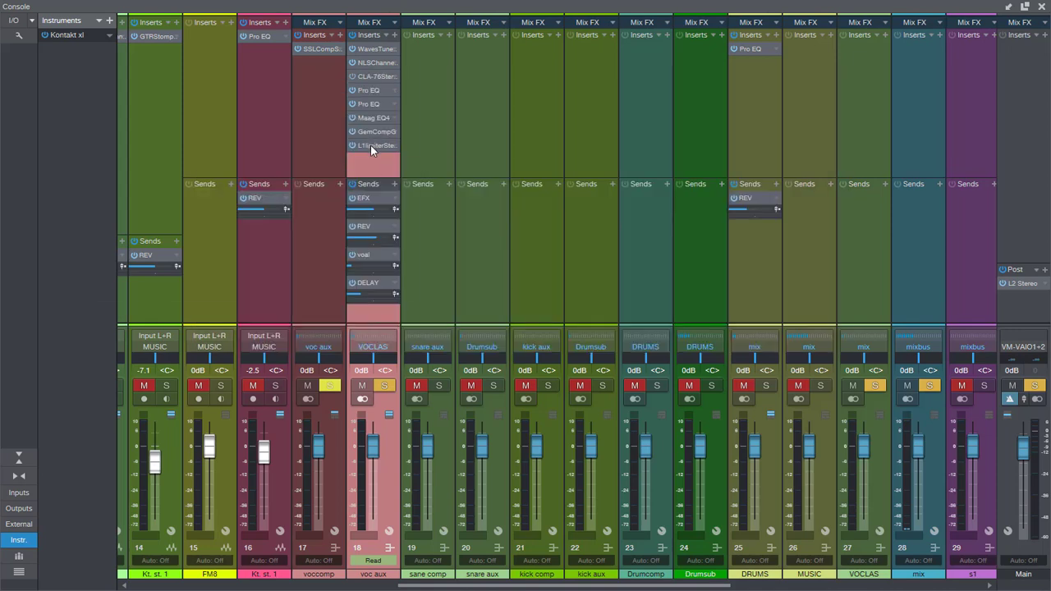
# Review the voc aux L1 limiter's threshold and out ceiling, close it and clear the solos for full mix playback.
pyautogui.click(370, 145)
pyautogui.moveTo(302, 48); pyautogui.dragTo(795, 66)
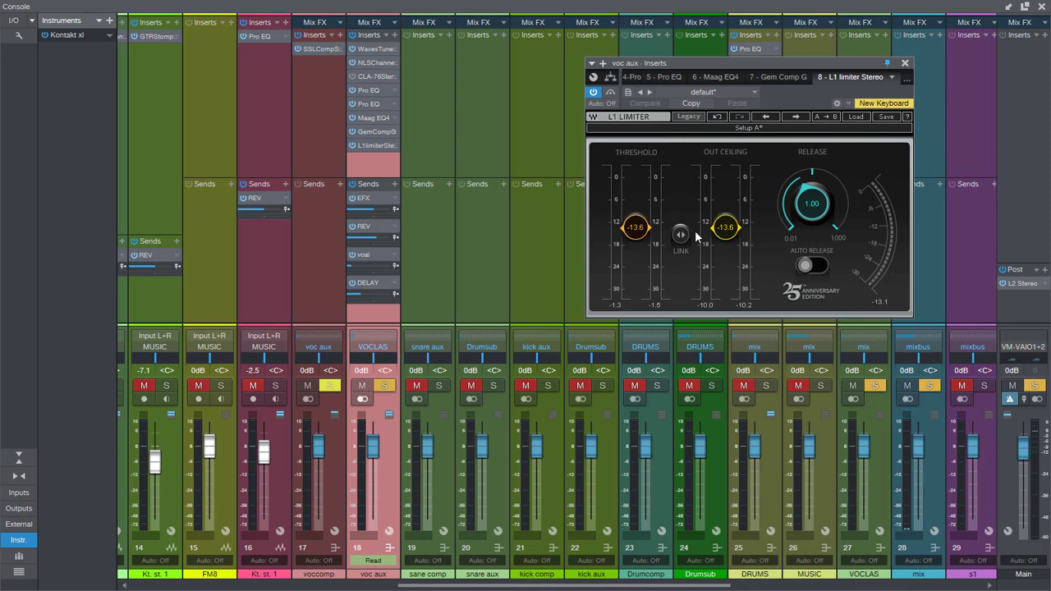
pyautogui.click(905, 63)
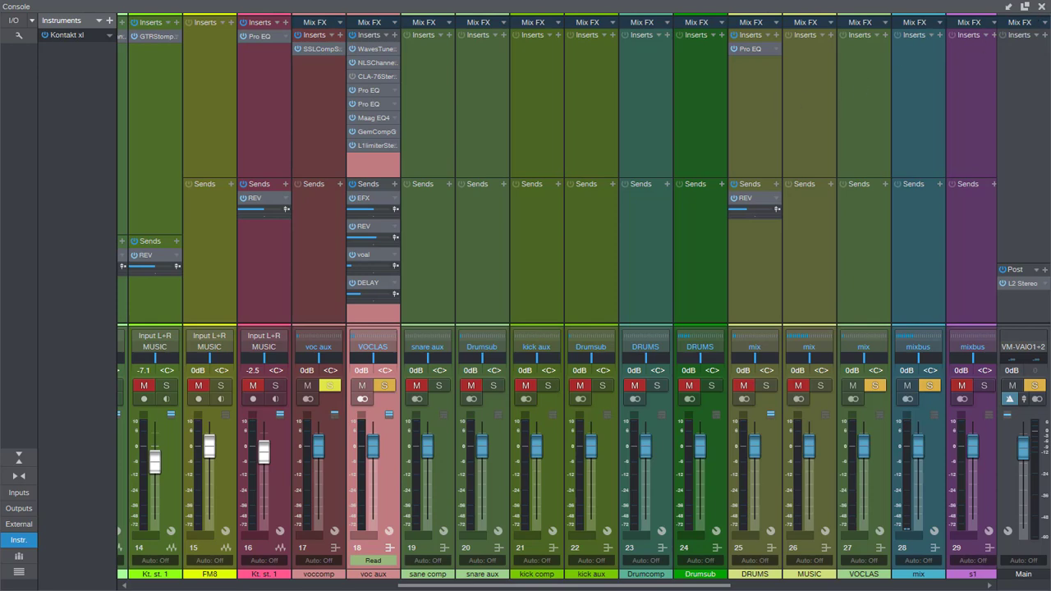
pyautogui.click(1035, 386)
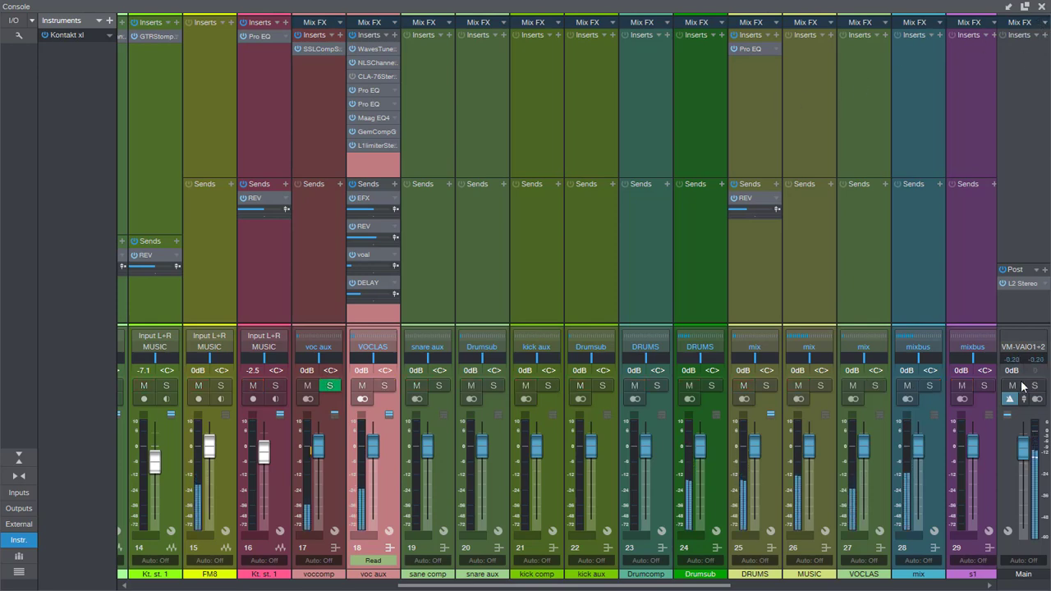
# Solo the voc aux channel and bypass its L1 limiter, Gem Comp G, Maag EQ4 and NLS Channel inserts.
pyautogui.click(384, 388)
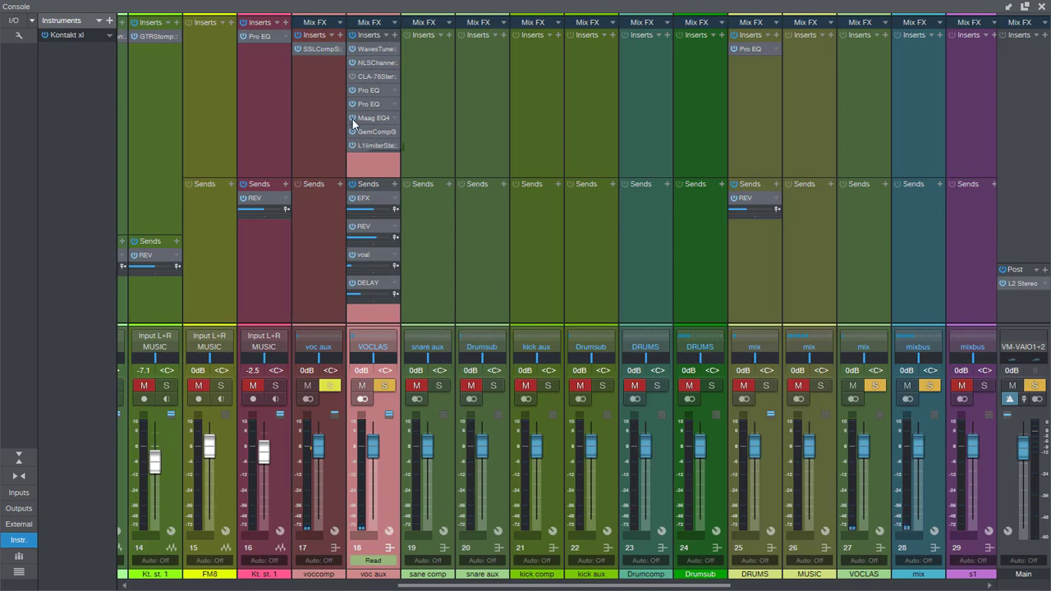
pyautogui.click(352, 146)
pyautogui.click(352, 131)
pyautogui.click(352, 117)
# Play the soloed vocal and re-enable the voc aux NLS Channel and Maag EQ4 in turn to audition them.
pyautogui.click(373, 63)
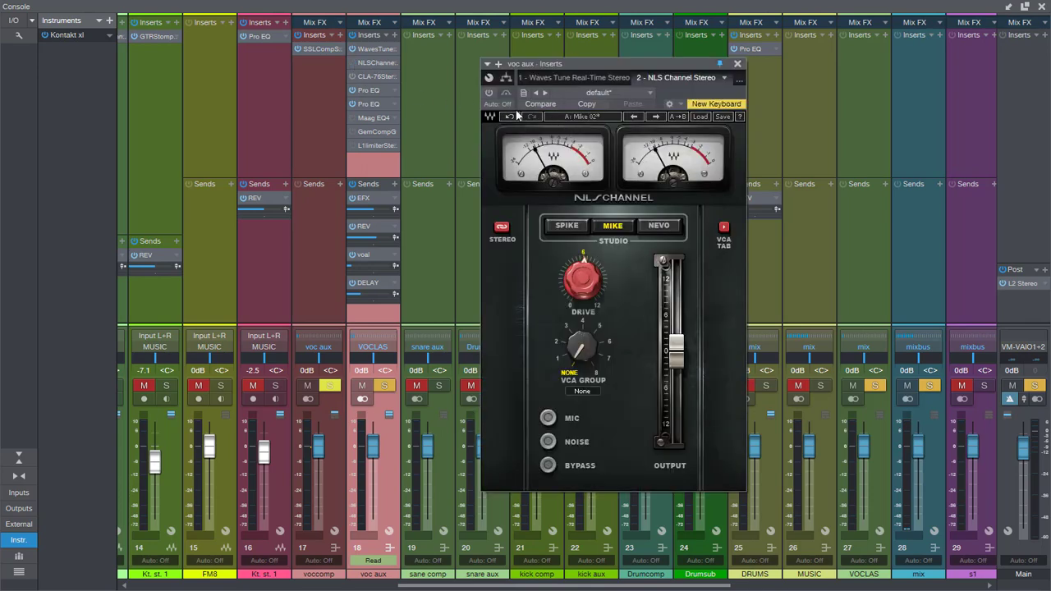
pyautogui.press('space')
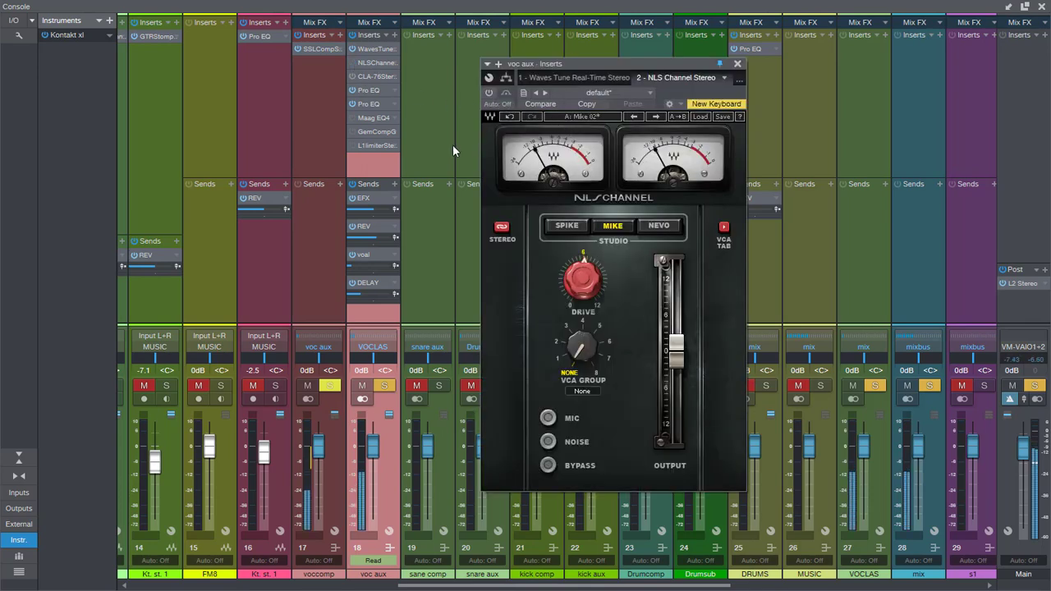
pyautogui.click(490, 95)
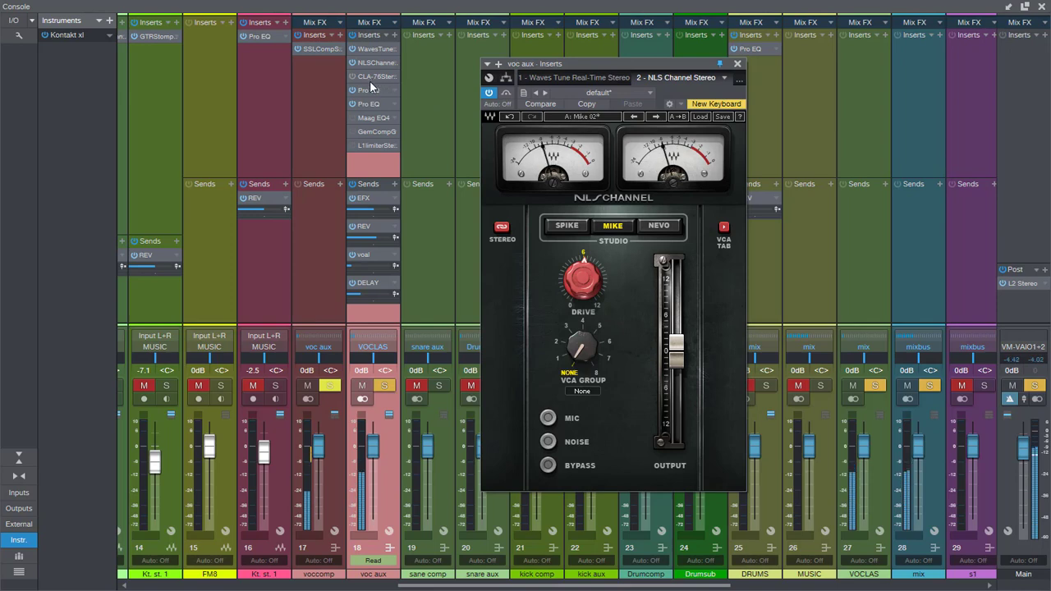
pyautogui.doubleClick(368, 120)
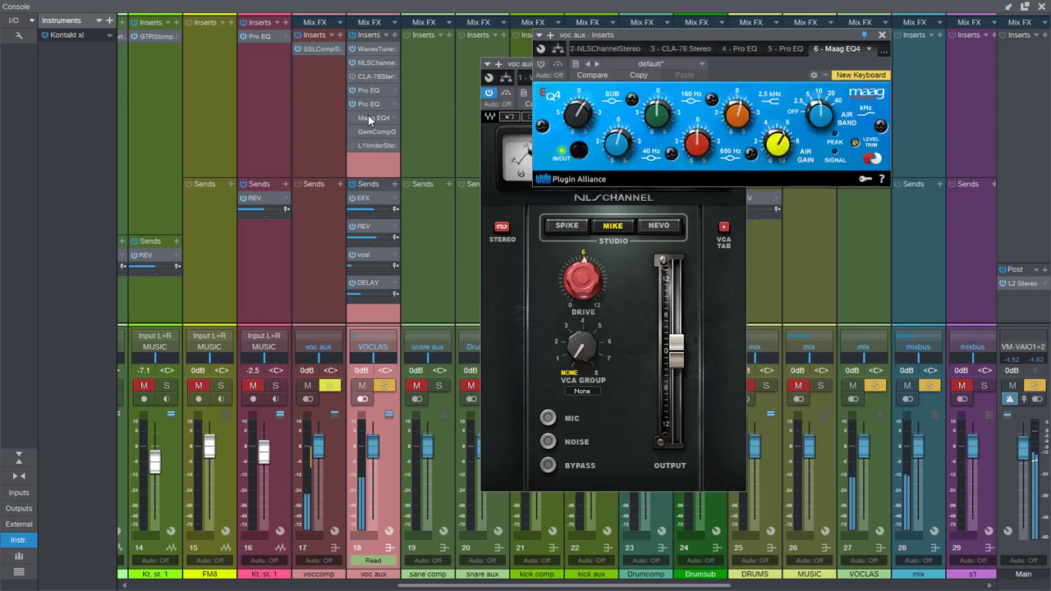
pyautogui.click(541, 65)
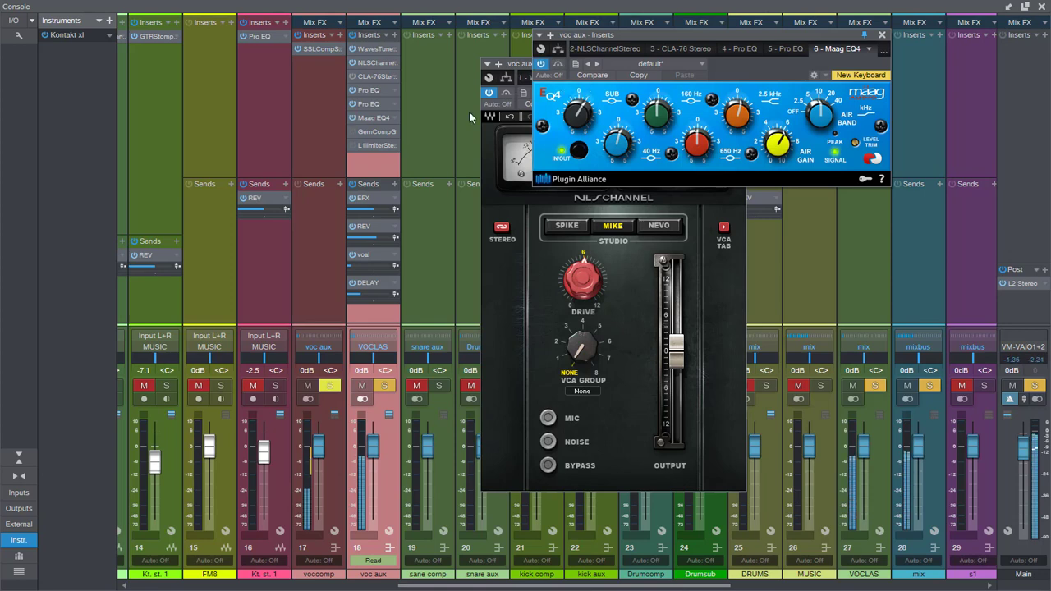
# Re-enable the voc aux Gem Comp G during playback to audition its compression, and close its window.
pyautogui.click(374, 132)
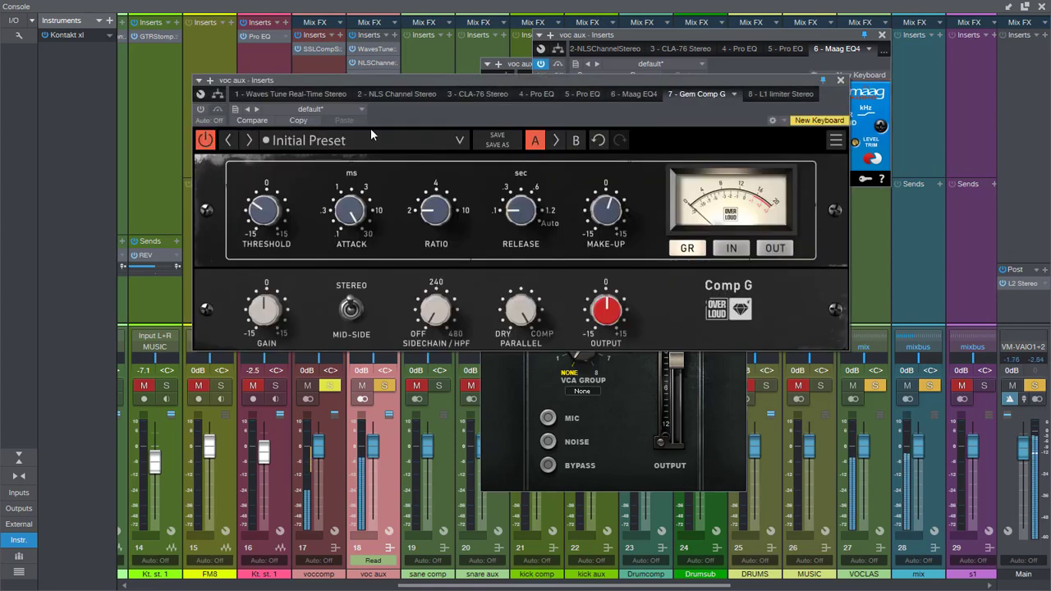
pyautogui.click(201, 111)
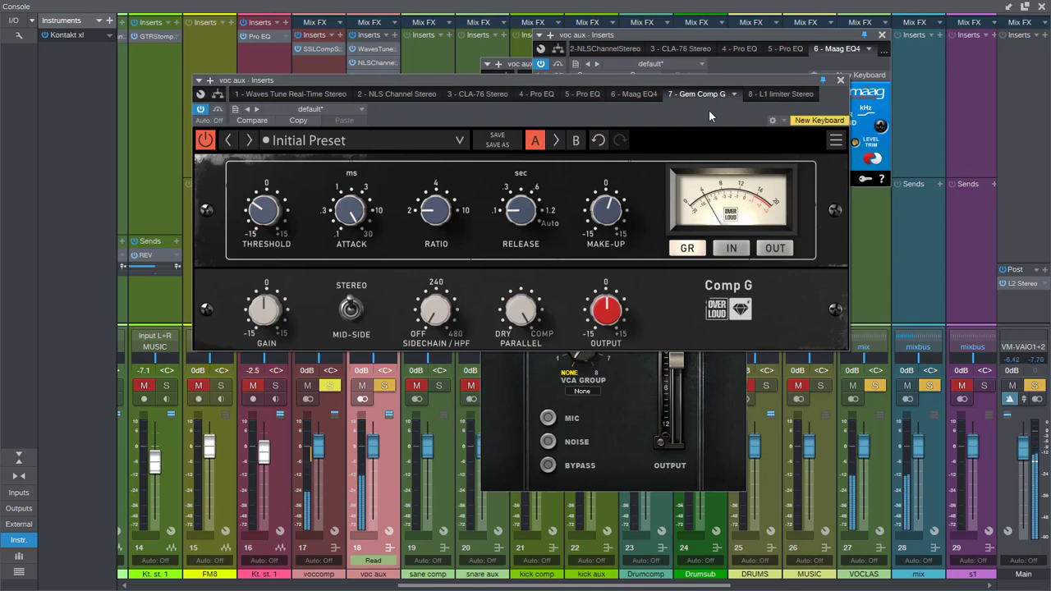
pyautogui.click(838, 81)
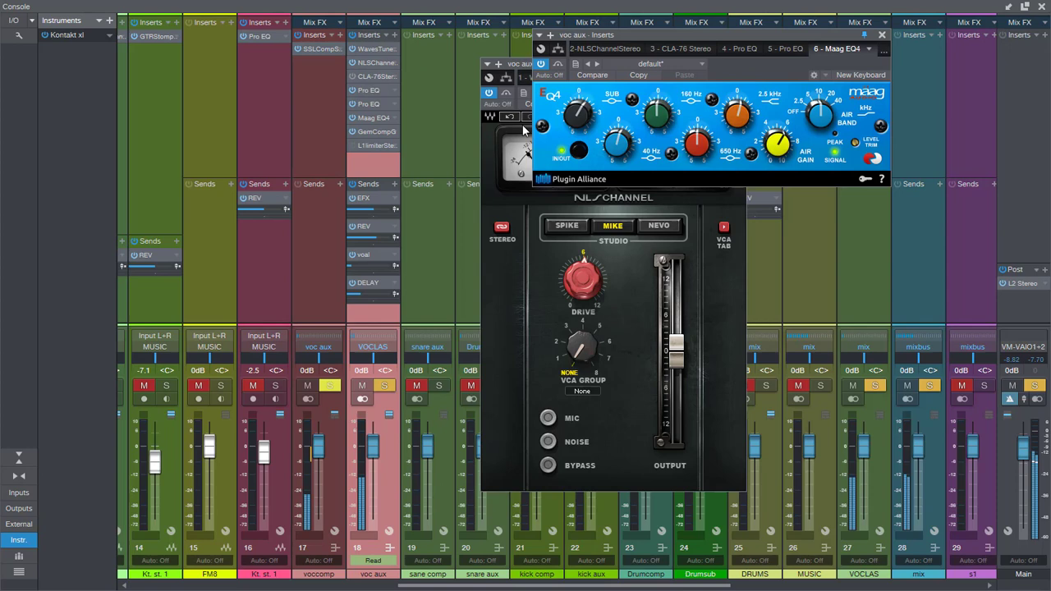
# Audition the re-enabled voc aux L1 limiter and close its window along with the Maag EQ4 and NLS Channel windows.
pyautogui.click(370, 148)
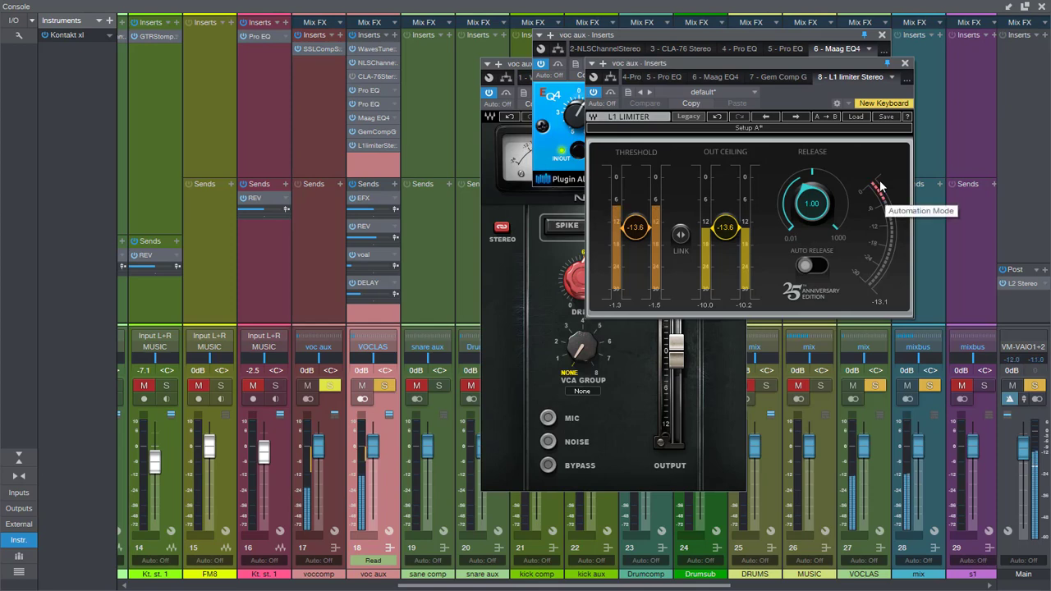
pyautogui.click(905, 63)
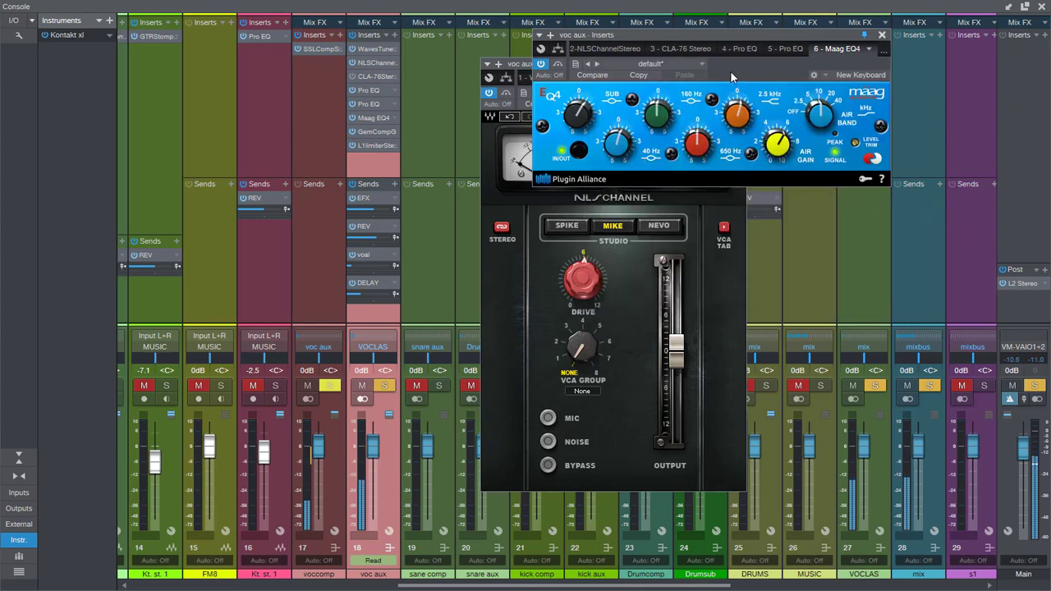
pyautogui.hotkey('ctrl', 'w')
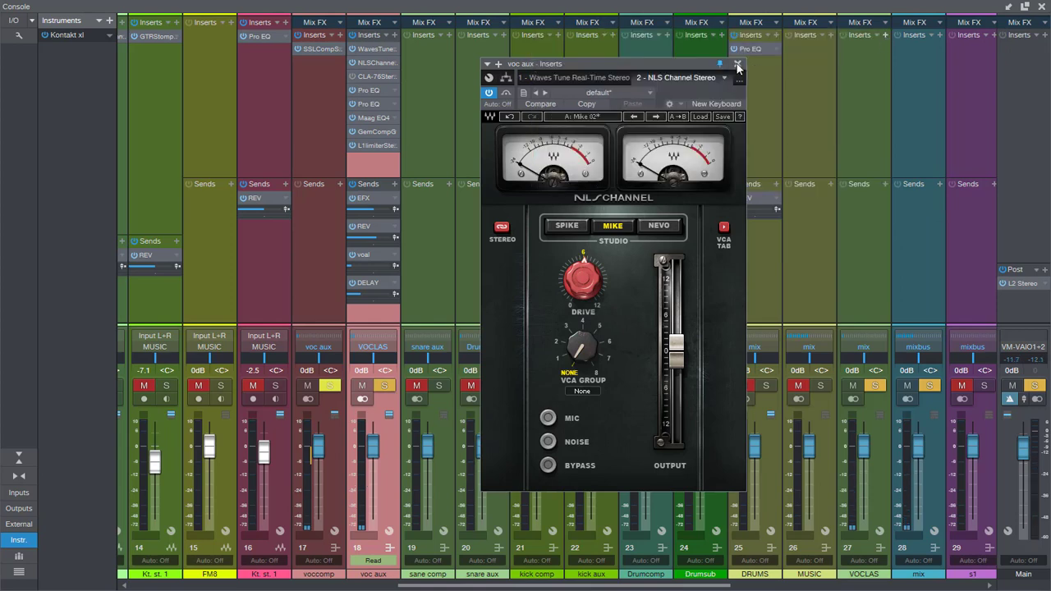
pyautogui.hotkey('ctrl', 'w')
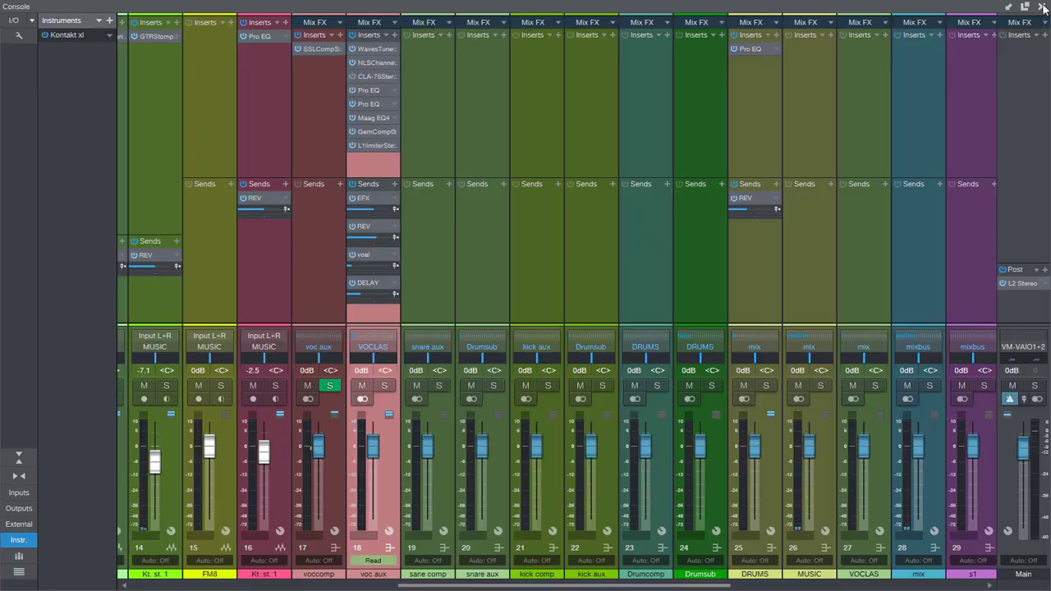
# Close the console and inspect the channel settings of the hazermomy track and the Kt. st. 1 tracks 2 and 8.
pyautogui.click(1039, 6)
pyautogui.click(256, 195)
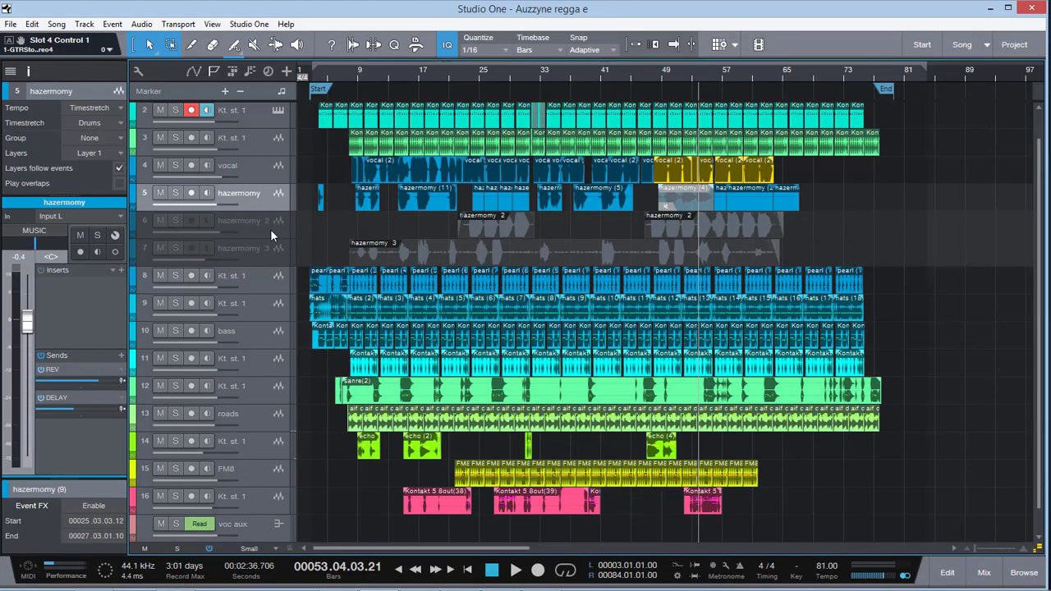
pyautogui.click(191, 110)
pyautogui.click(248, 114)
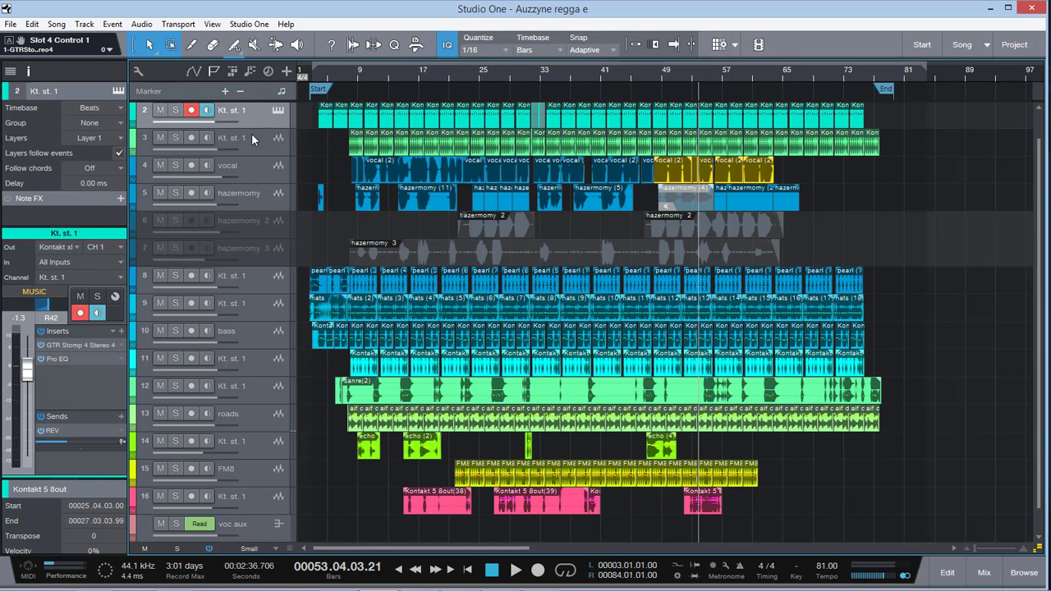
pyautogui.click(266, 192)
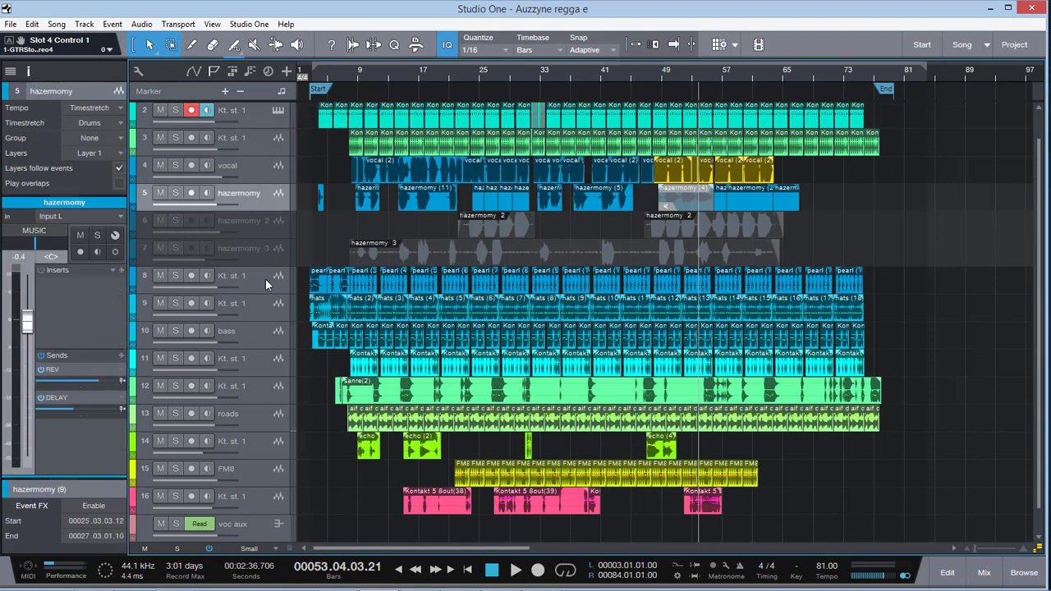
pyautogui.click(265, 279)
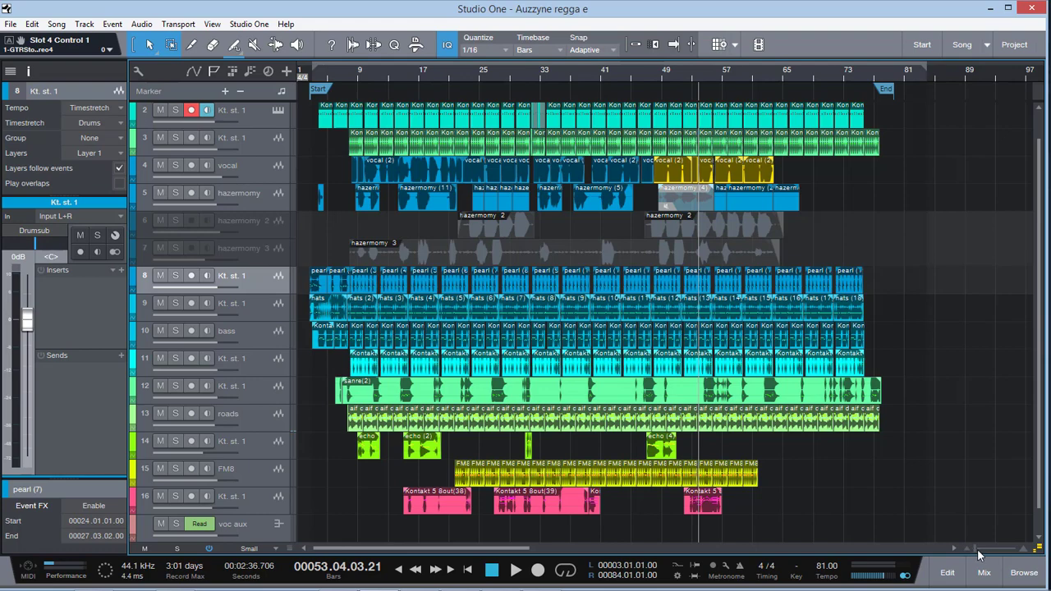
pyautogui.moveTo(978, 554); pyautogui.dragTo(970, 557)
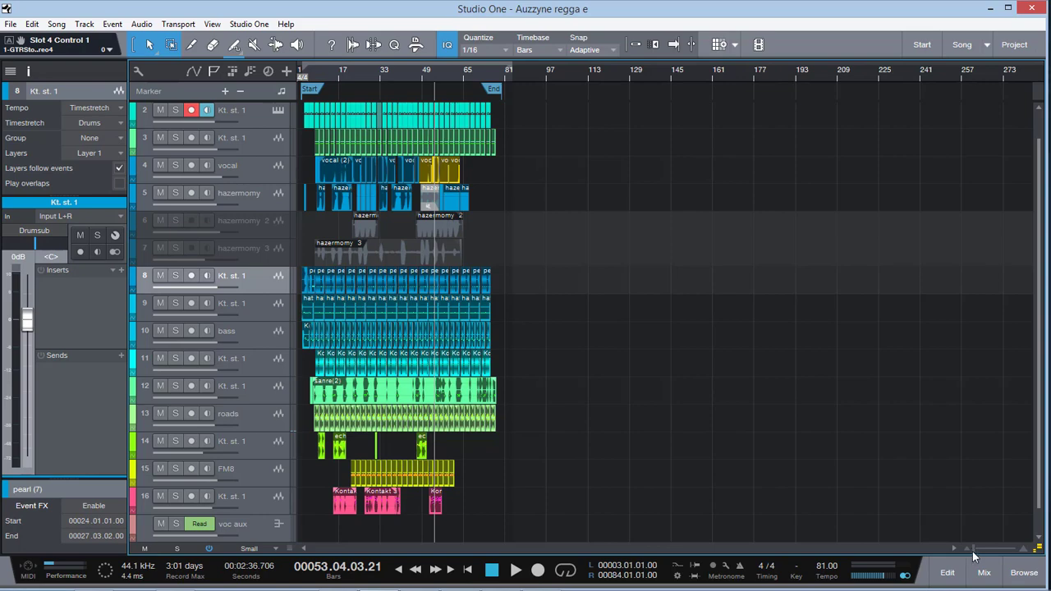
pyautogui.press('e')
pyautogui.press('e')
pyautogui.press('e')
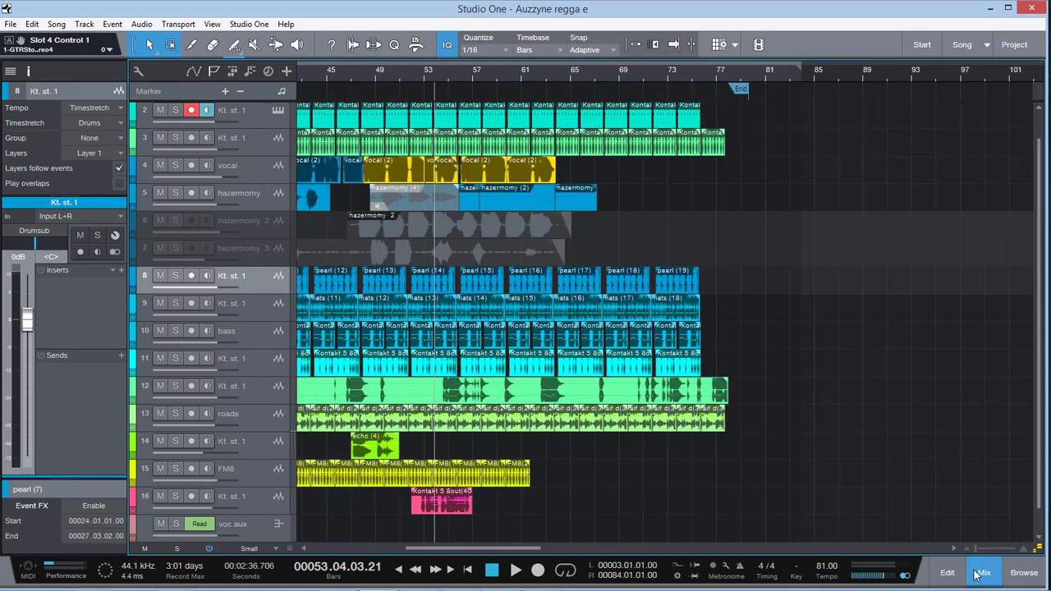
pyautogui.click(976, 573)
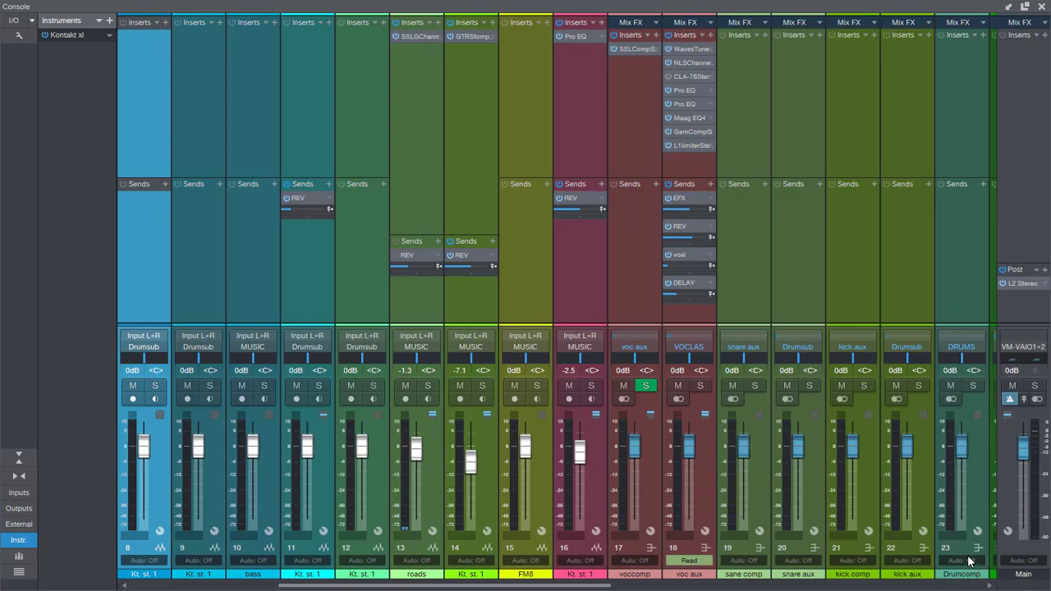
pyautogui.click(1043, 8)
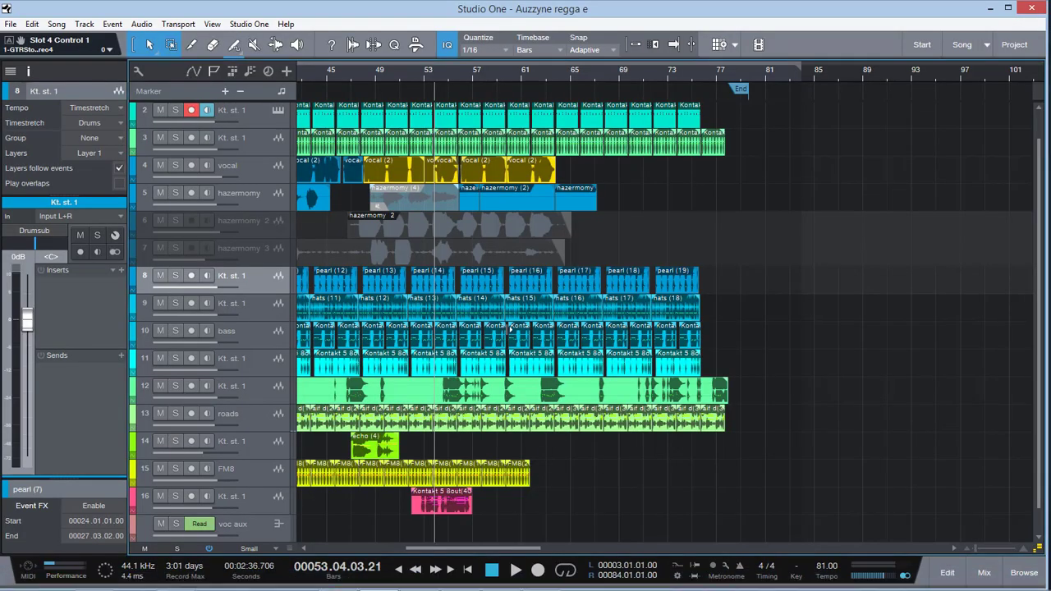